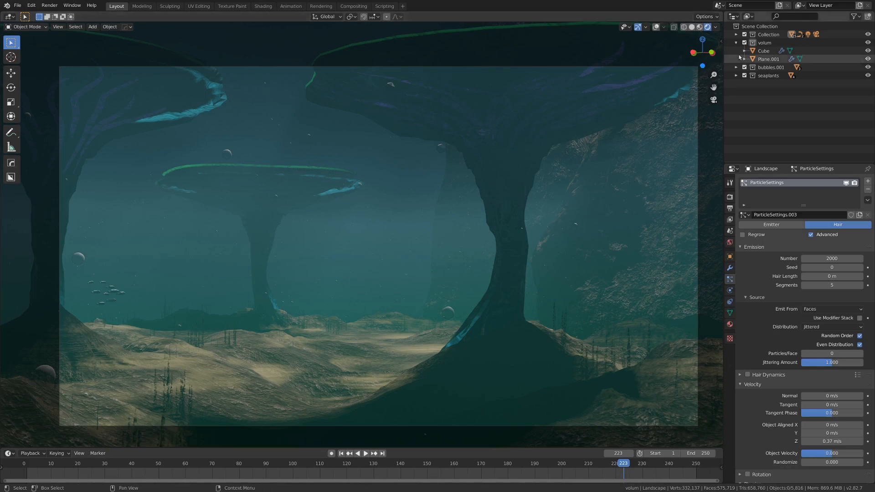
Compare the finished underwater scene with and without the volum collection by disabling it and enabling it again.
{"action": "left_click", "coordinate": [744, 42]}
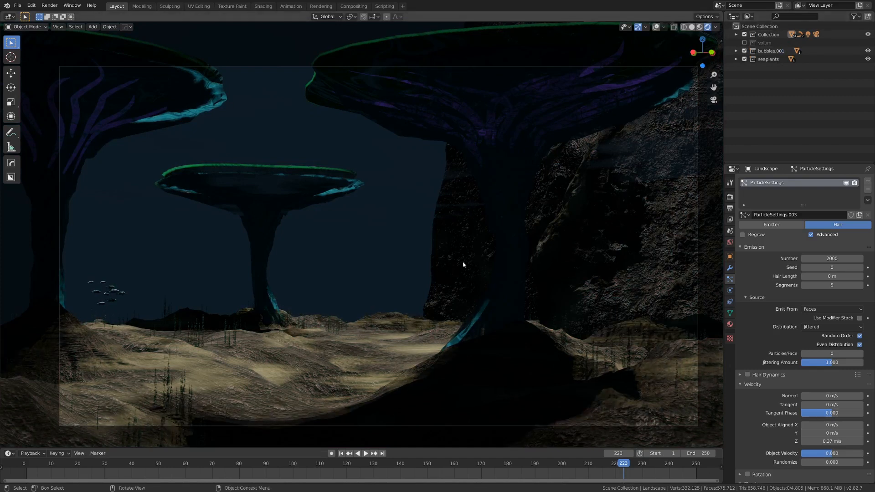
{"action": "left_click", "coordinate": [745, 43]}
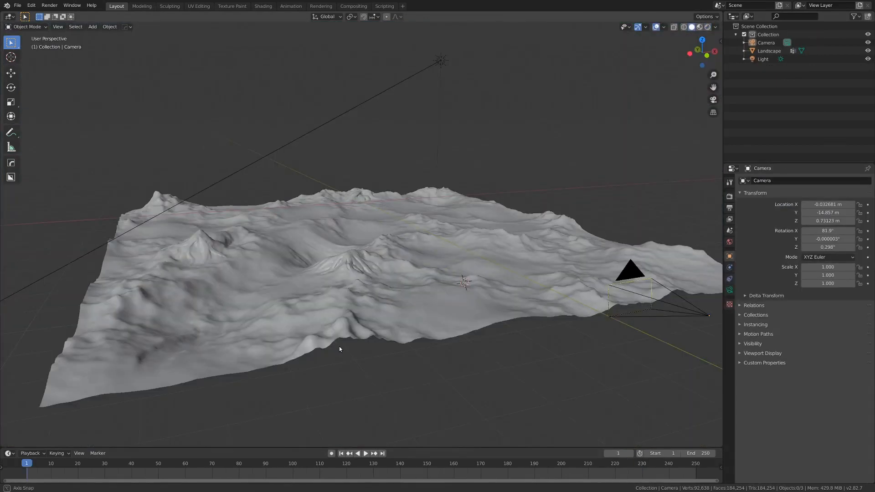
Examine the landscape terrain, camera and light from several angles in solid and rendered shading.
{"action": "key", "text": "z"}
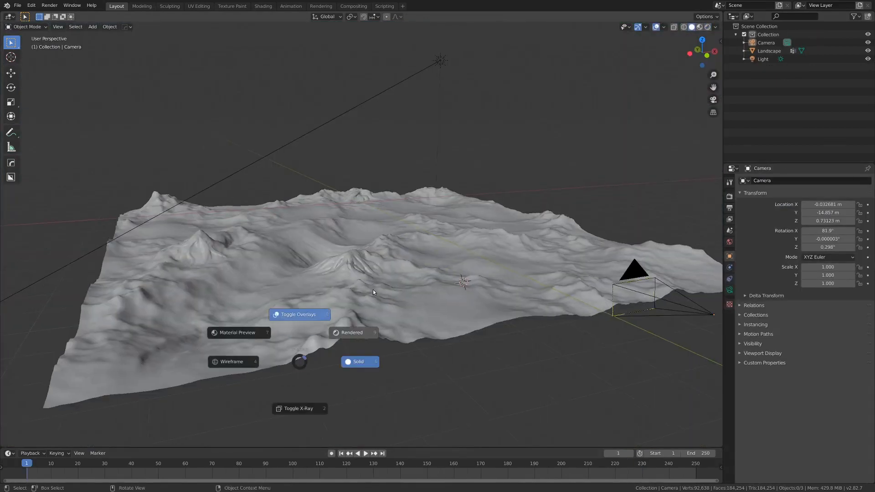
{"action": "left_click", "coordinate": [375, 290]}
{"action": "mouse_move", "coordinate": [400, 283]}
{"action": "middle_mouse_down"}
{"action": "mouse_move", "coordinate": [440, 283]}
{"action": "mouse_move", "coordinate": [369, 285]}
{"action": "mouse_move", "coordinate": [368, 181]}
{"action": "middle_mouse_up"}
{"action": "scroll", "coordinate": [367, 180], "scroll_direction": "down", "scroll_amount": 5}
{"action": "key", "text": "z"}
{"action": "left_click", "coordinate": [404, 250]}
{"action": "scroll", "coordinate": [386, 245], "scroll_direction": "up", "scroll_amount": 4}
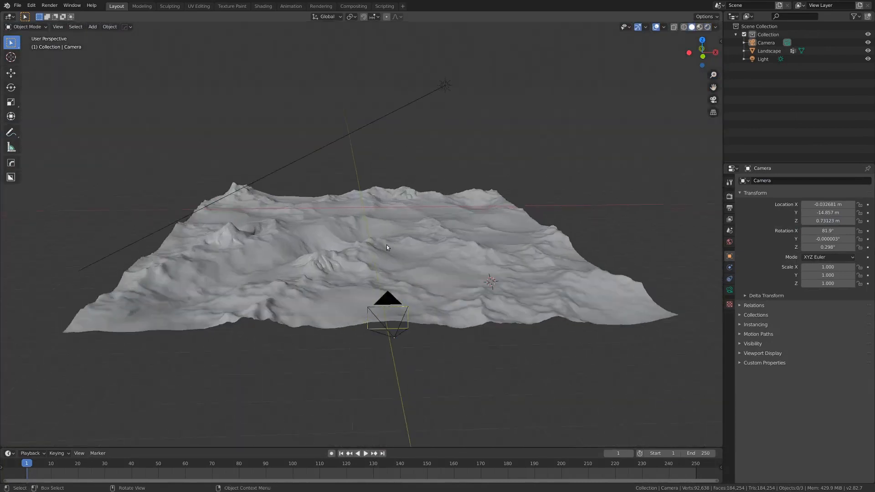
{"action": "middle_click_drag", "start_coordinate": [387, 245], "coordinate": [428, 304]}
{"action": "scroll", "coordinate": [429, 304], "scroll_direction": "down", "scroll_amount": 4}
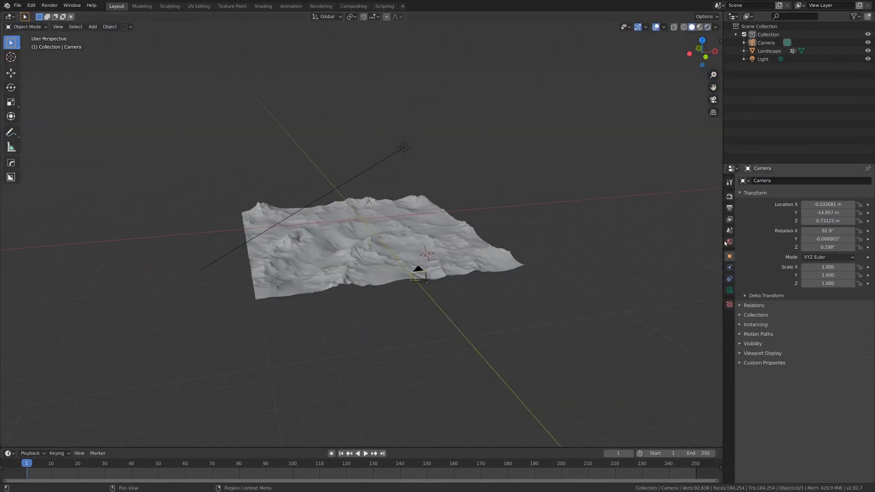
{"action": "scroll", "coordinate": [343, 247], "scroll_direction": "up", "scroll_amount": 4}
{"action": "middle_click_drag", "start_coordinate": [344, 248], "coordinate": [340, 243]}
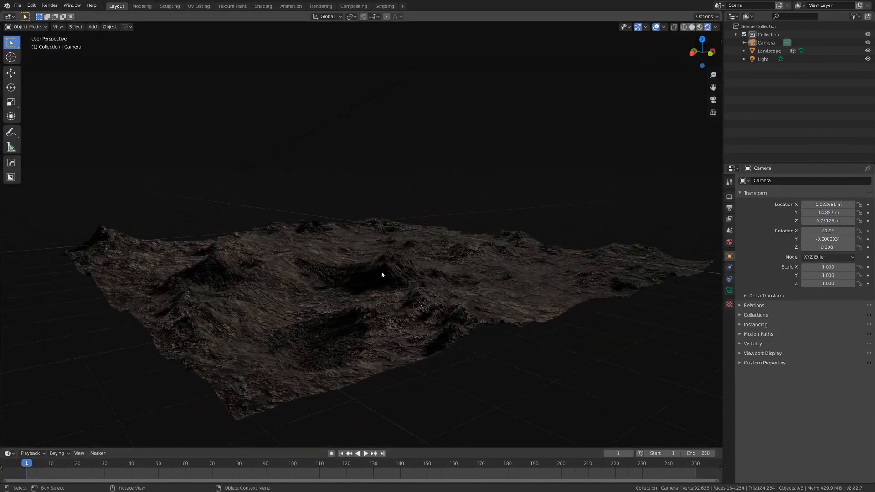
{"action": "scroll", "coordinate": [382, 273], "scroll_direction": "up", "scroll_amount": 4}
{"action": "middle_click_drag", "start_coordinate": [382, 272], "coordinate": [441, 254]}
{"action": "scroll", "coordinate": [416, 255], "scroll_direction": "down", "scroll_amount": 5}
{"action": "scroll", "coordinate": [417, 255], "scroll_direction": "up", "scroll_amount": 1}
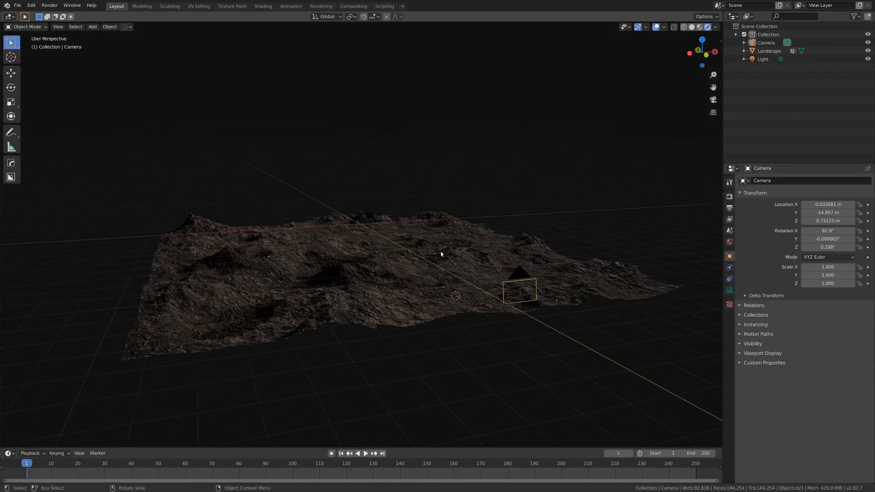
{"action": "middle_click_drag", "start_coordinate": [495, 250], "coordinate": [381, 291]}
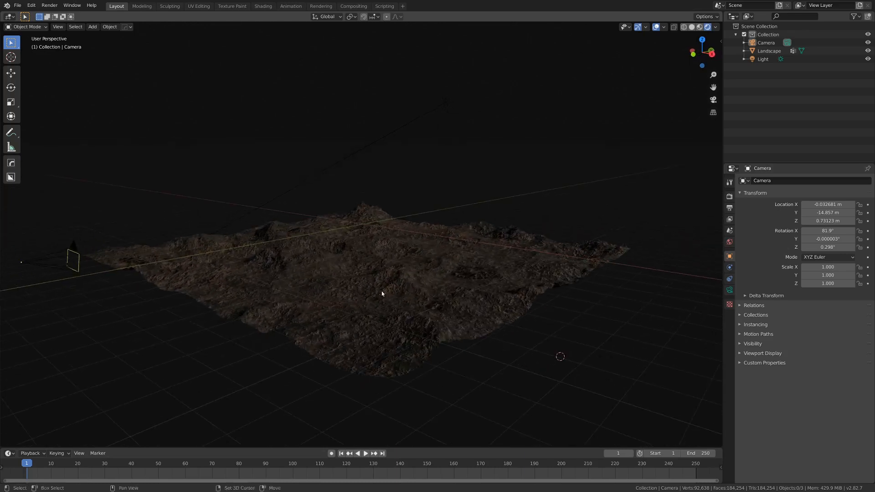
Add a mesh cube to the scene and clear its location so it sits at the world origin.
{"action": "key", "text": "g"}
{"action": "left_click", "coordinate": [401, 281]}
{"action": "key", "text": "shift+a"}
{"action": "mouse_move", "coordinate": [426, 274]}
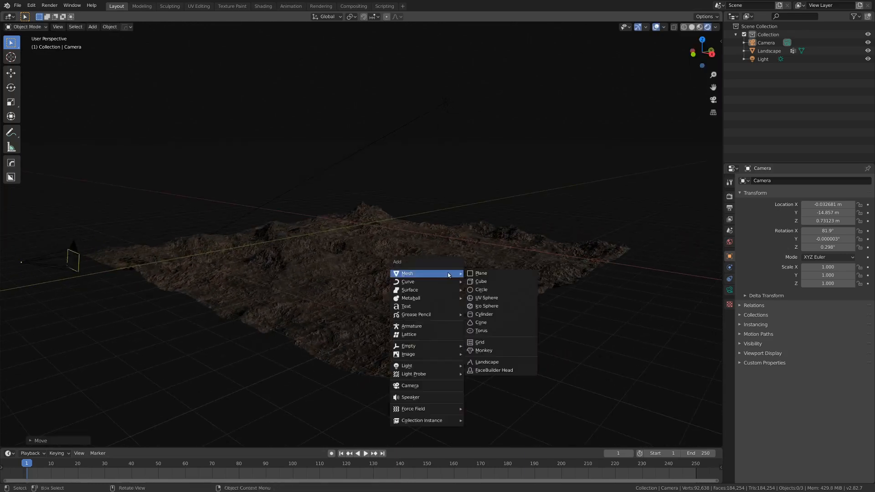
{"action": "left_click", "coordinate": [482, 281]}
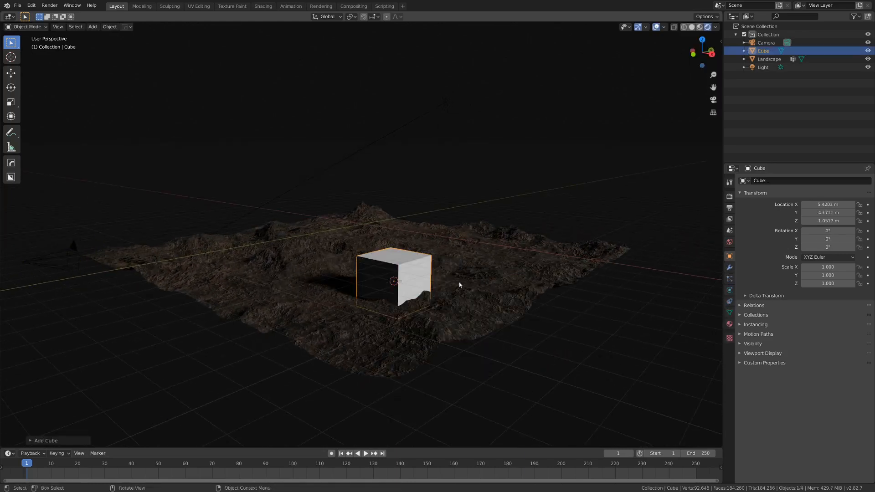
{"action": "key", "text": "alt+g"}
{"action": "middle_click_drag", "start_coordinate": [459, 282], "coordinate": [421, 242]}
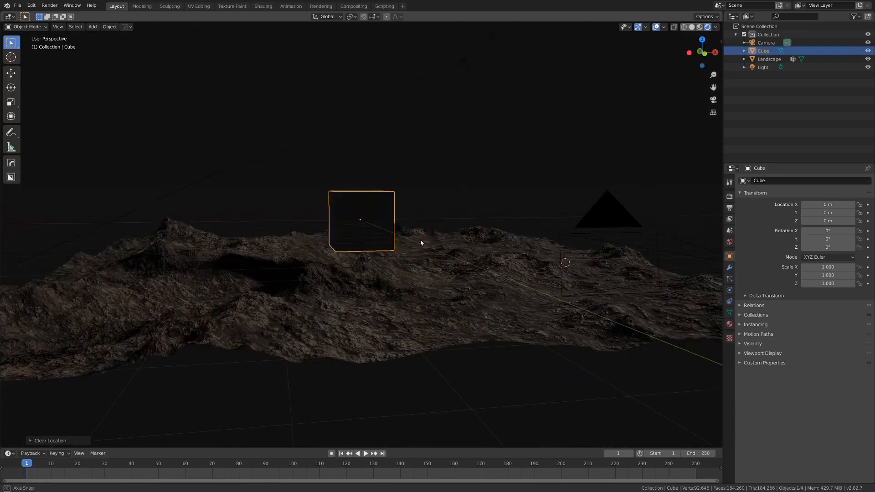
Scale the cube up to about 9.83 to cover the landscape, and reduce its Z scale to about 3.66.
{"action": "key", "text": "s"}
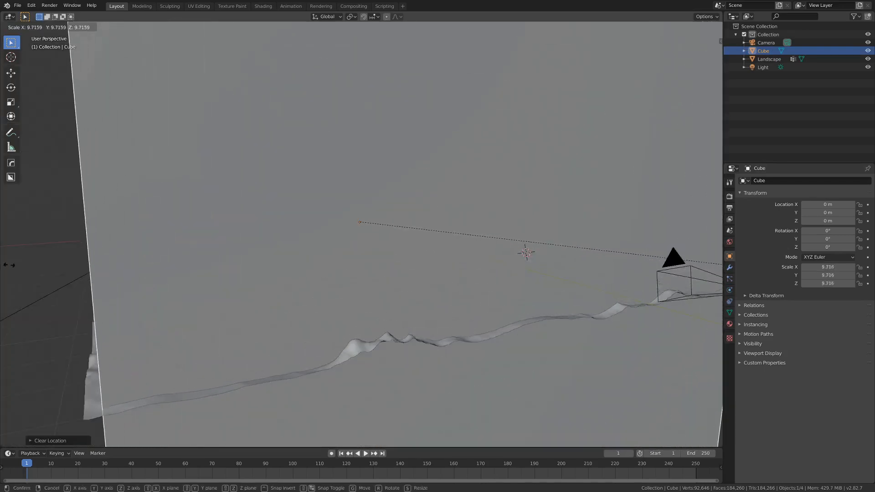
{"action": "left_click", "coordinate": [14, 264]}
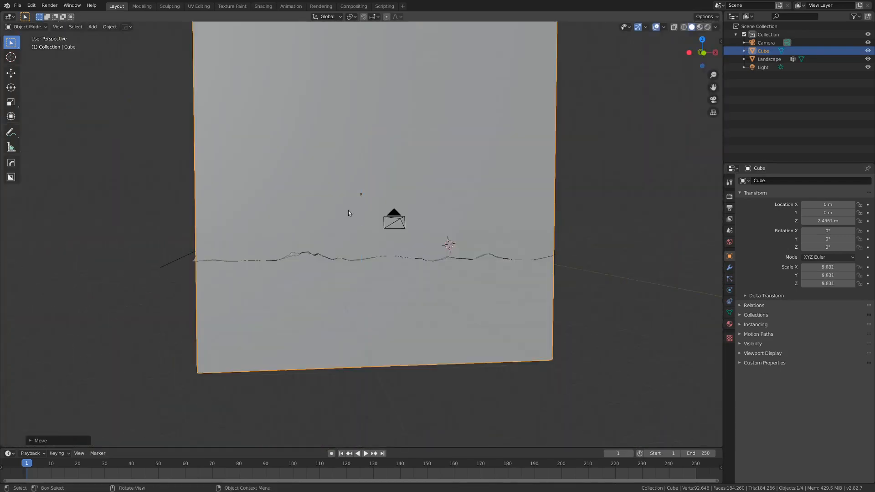
{"action": "key", "text": "s"}
{"action": "key", "text": "z"}
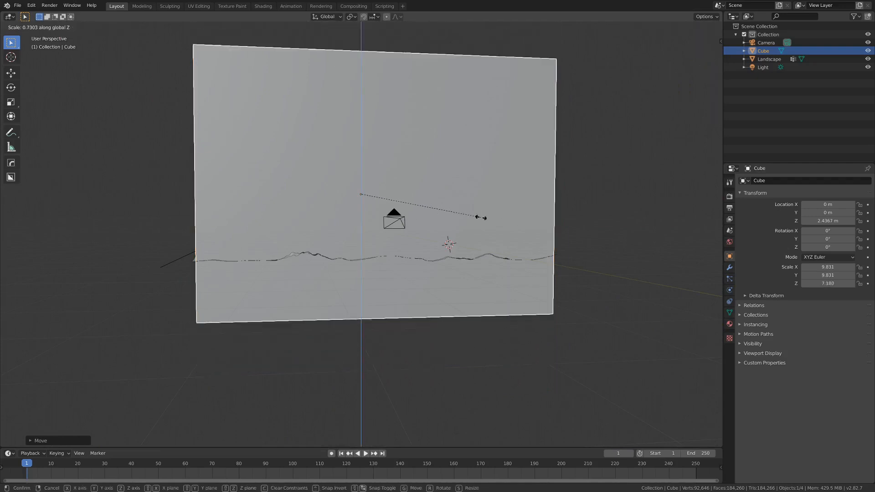
{"action": "left_click", "coordinate": [420, 214]}
Move the cube down along Z to about 1.89 m so its base lies just beneath the terrain.
{"action": "key", "text": "g"}
{"action": "key", "text": "z"}
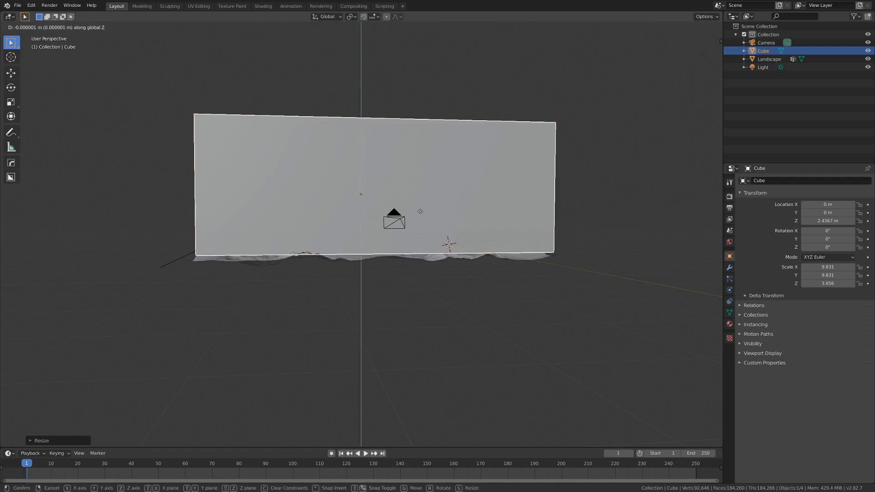
{"action": "left_click", "coordinate": [417, 219]}
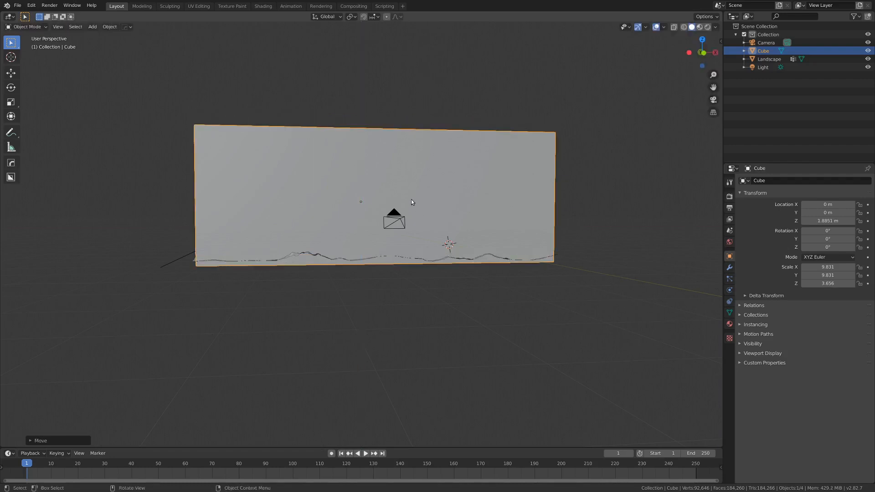
In the Shading workspace, create a new material for the cube and delete its Principled BSDF node.
{"action": "middle_click_drag", "start_coordinate": [411, 202], "coordinate": [361, 238]}
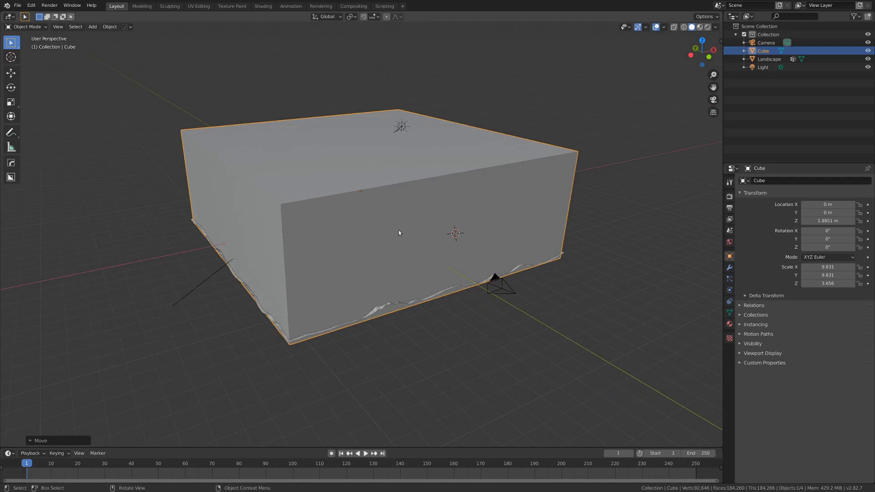
{"action": "scroll", "coordinate": [401, 230], "scroll_direction": "up", "scroll_amount": 3}
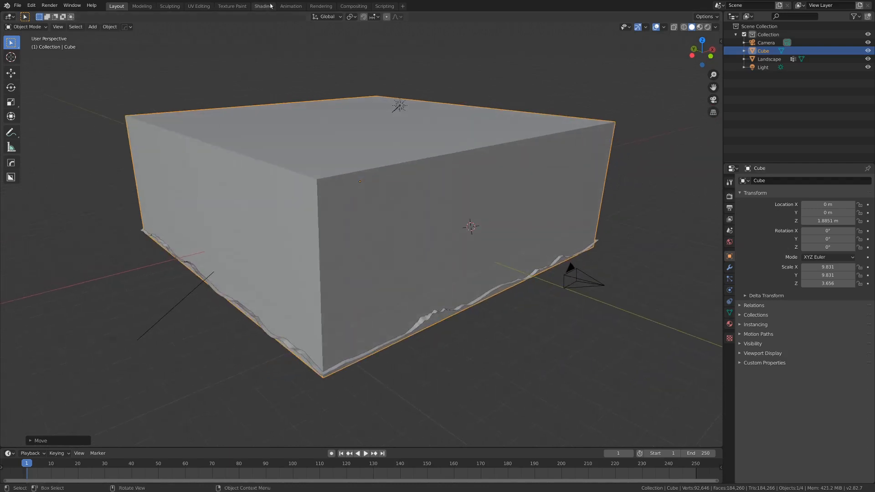
{"action": "left_click", "coordinate": [262, 6]}
{"action": "mouse_move", "coordinate": [370, 268]}
{"action": "middle_mouse_down"}
{"action": "mouse_move", "coordinate": [363, 176]}
{"action": "mouse_move", "coordinate": [334, 186]}
{"action": "mouse_move", "coordinate": [381, 219]}
{"action": "middle_mouse_up"}
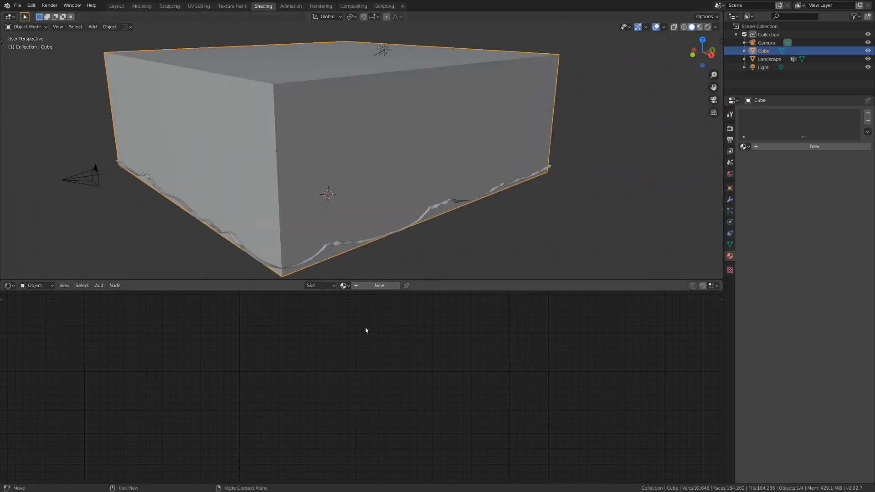
{"action": "left_click", "coordinate": [378, 285]}
{"action": "key", "text": "Home"}
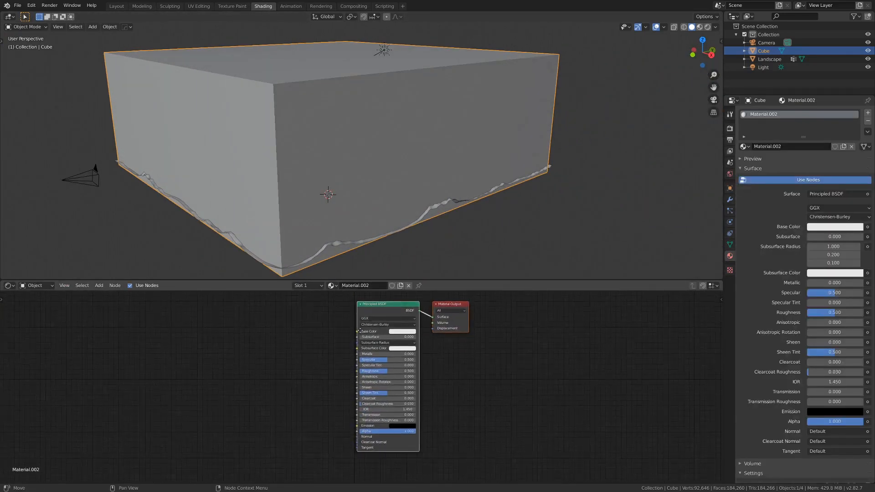
{"action": "key", "text": "x"}
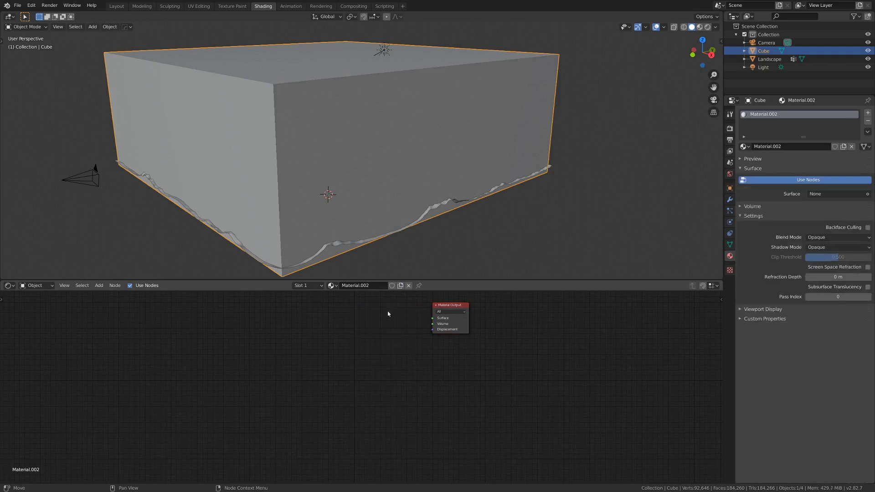
Add a Volume Scatter shader node in front of the Material Output node.
{"action": "scroll", "coordinate": [368, 336], "scroll_direction": "up", "scroll_amount": 1}
{"action": "middle_click_drag", "start_coordinate": [364, 333], "coordinate": [406, 383]}
{"action": "scroll", "coordinate": [410, 363], "scroll_direction": "up", "scroll_amount": 3}
{"action": "middle_click_drag", "start_coordinate": [483, 347], "coordinate": [512, 349]}
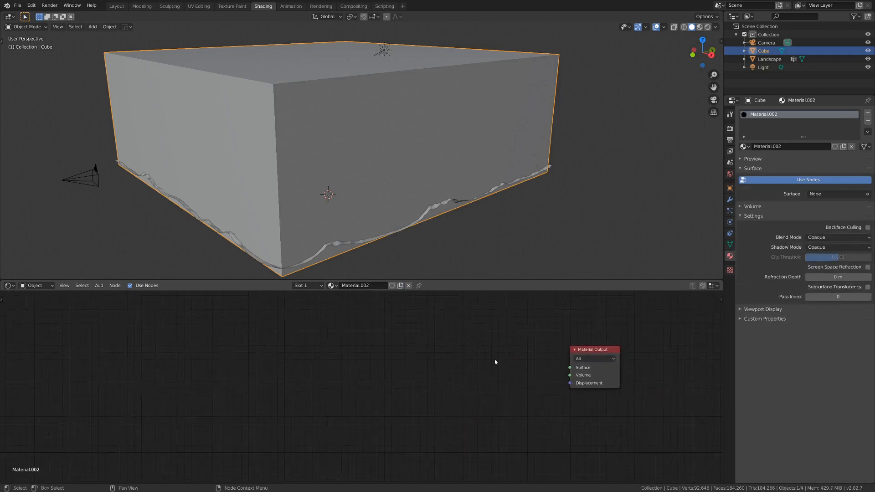
{"action": "middle_click_drag", "start_coordinate": [408, 383], "coordinate": [405, 385]}
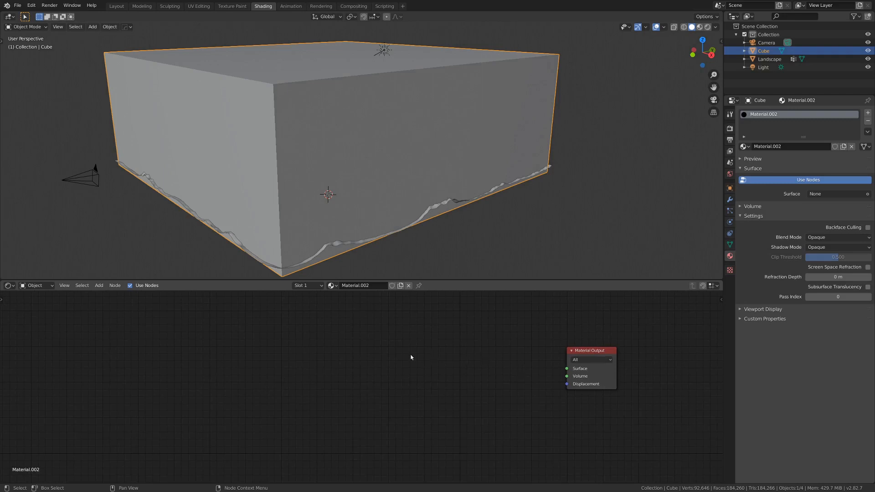
{"action": "middle_click_drag", "start_coordinate": [493, 355], "coordinate": [509, 351]}
{"action": "middle_click_drag", "start_coordinate": [346, 369], "coordinate": [350, 371]}
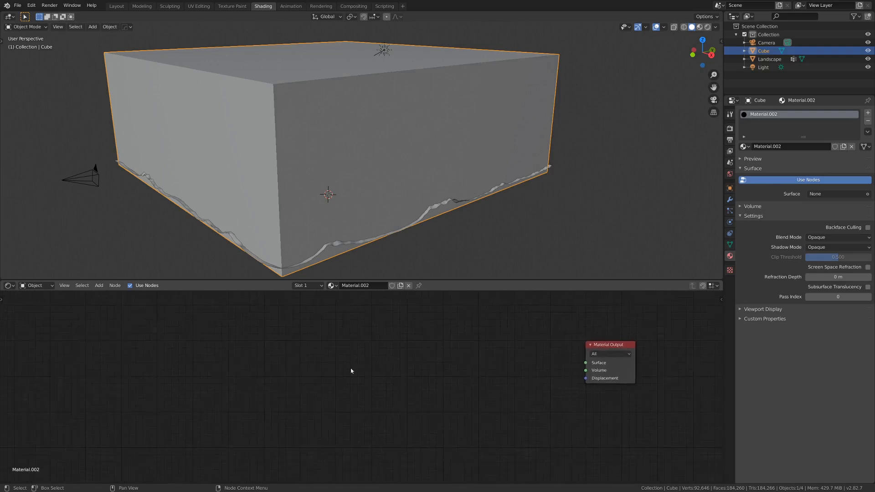
{"action": "key", "text": "shift+a"}
{"action": "mouse_move", "coordinate": [347, 397]}
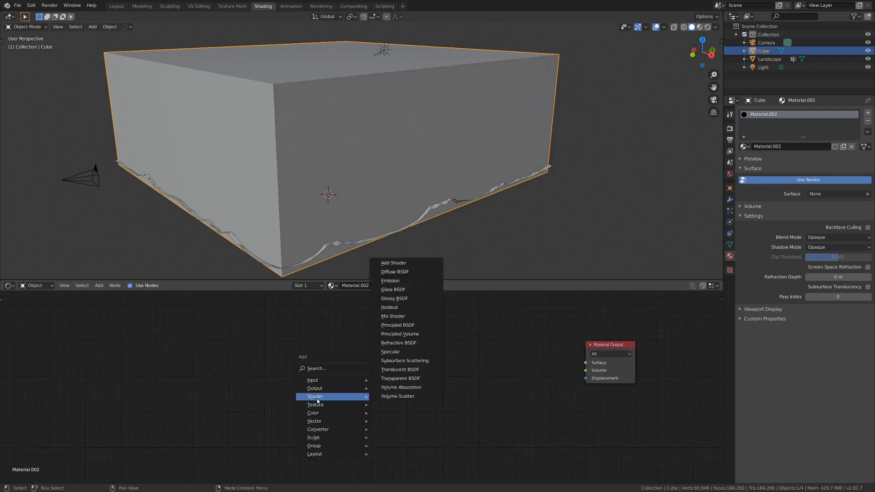
{"action": "left_click", "coordinate": [416, 396]}
{"action": "left_click", "coordinate": [404, 313]}
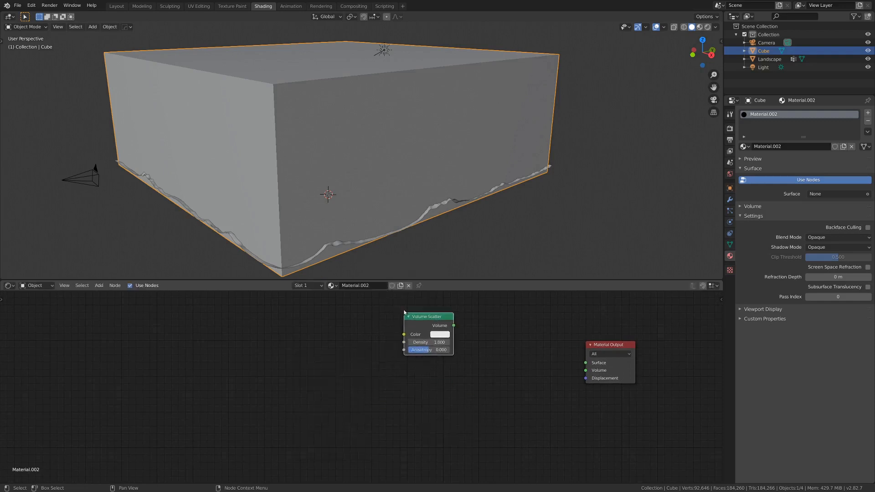
Add an Emission shader node and place it directly below the Volume Scatter node.
{"action": "key", "text": "shift+a"}
{"action": "mouse_move", "coordinate": [408, 410]}
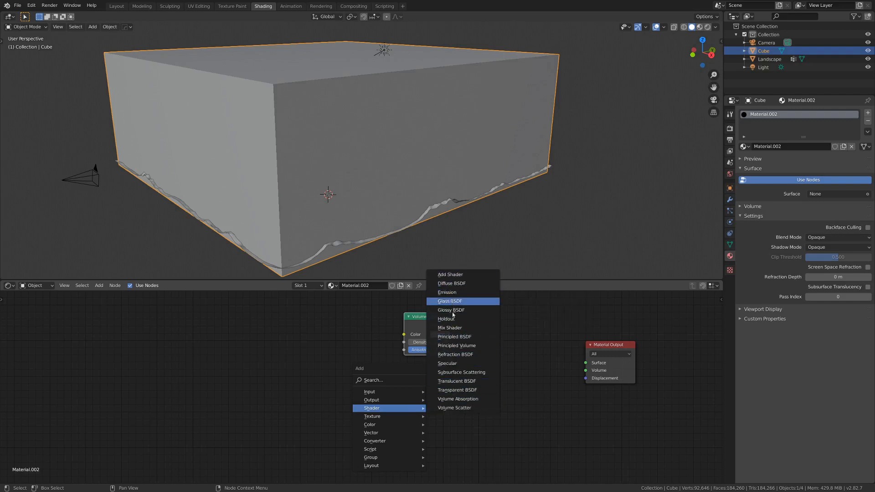
{"action": "left_click", "coordinate": [447, 292]}
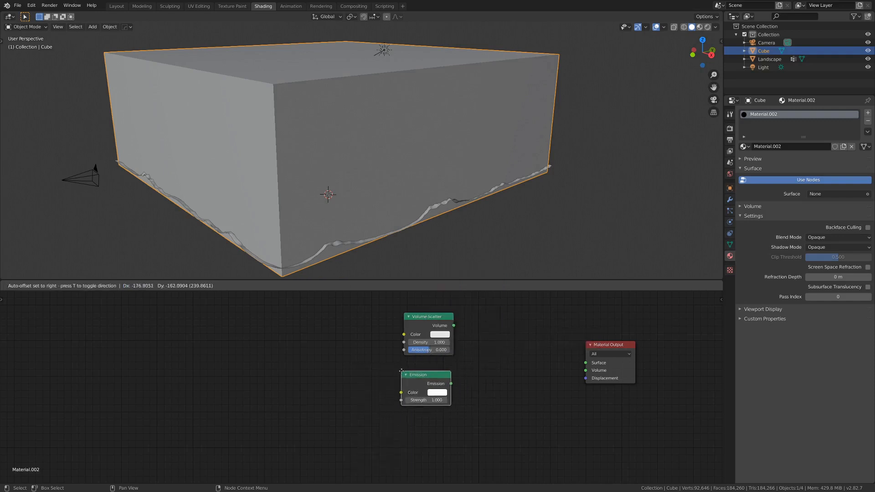
{"action": "left_click", "coordinate": [405, 370]}
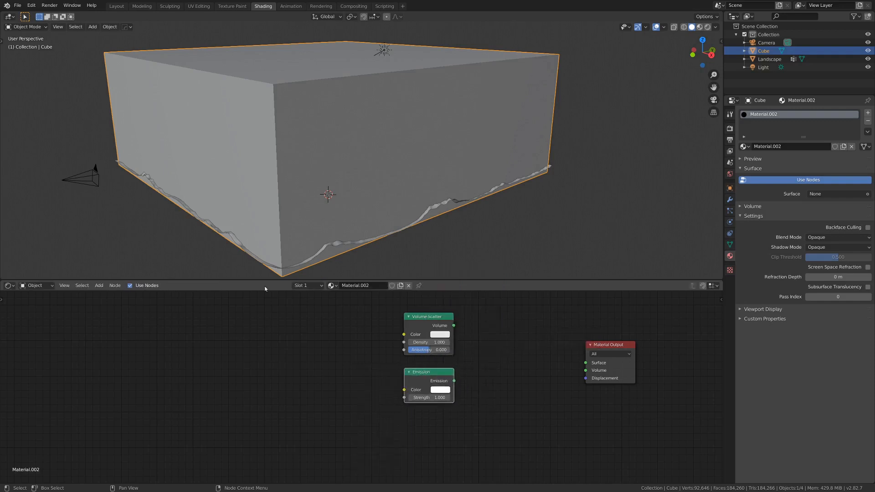
Combine the Volume Scatter and Emission nodes with a Mix Shader placed before the Material Output.
{"action": "middle_click_drag", "start_coordinate": [391, 325], "coordinate": [364, 327]}
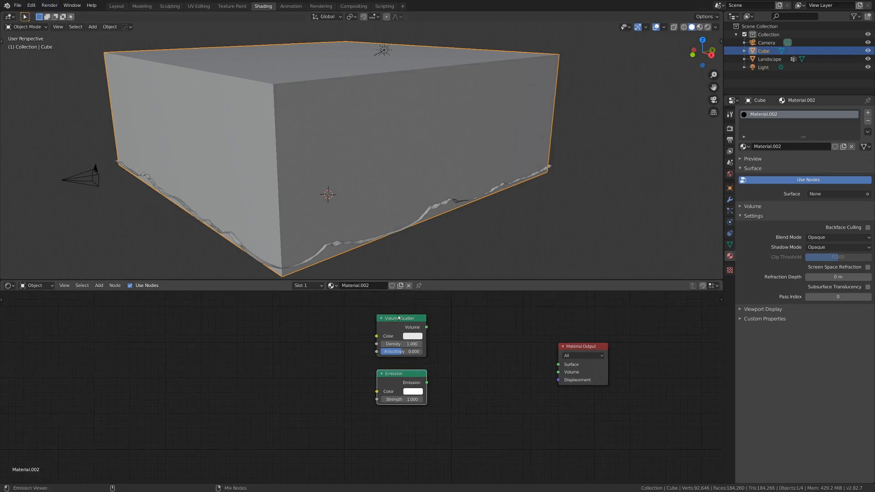
{"action": "right_click_drag", "start_coordinate": [402, 328], "coordinate": [405, 381], "text": "ctrl+shift"}
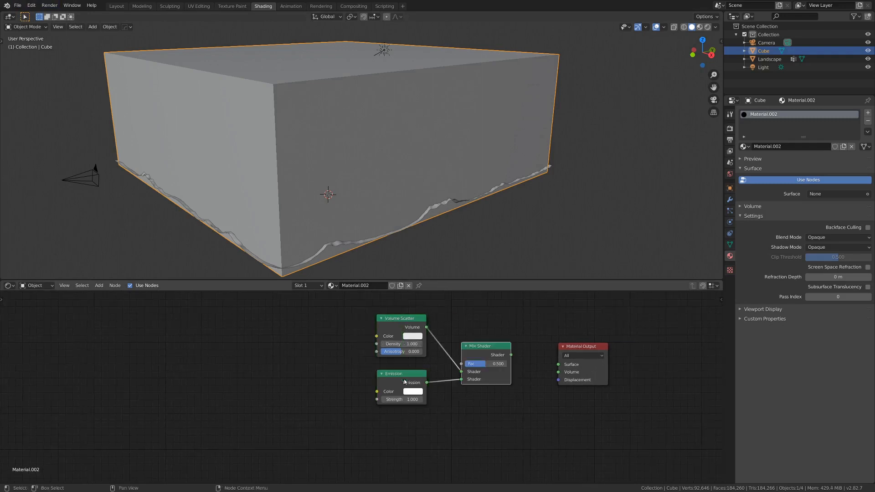
{"action": "mouse_move", "coordinate": [492, 346]}
{"action": "left_mouse_down"}
{"action": "mouse_move", "coordinate": [476, 390]}
{"action": "mouse_move", "coordinate": [498, 330]}
{"action": "left_mouse_up"}
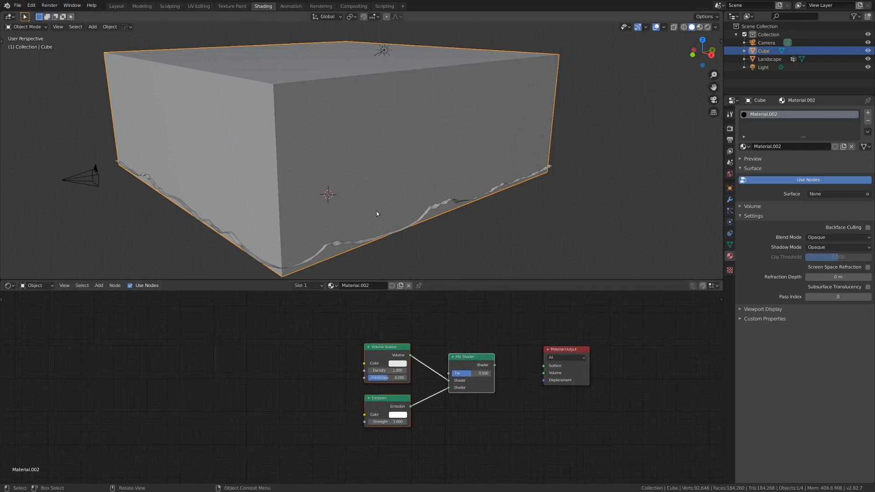
Connect the Mix Shader output to the Volume input of the Material Output and show the viewport in rendered shading.
{"action": "scroll", "coordinate": [363, 386], "scroll_direction": "up", "scroll_amount": 5}
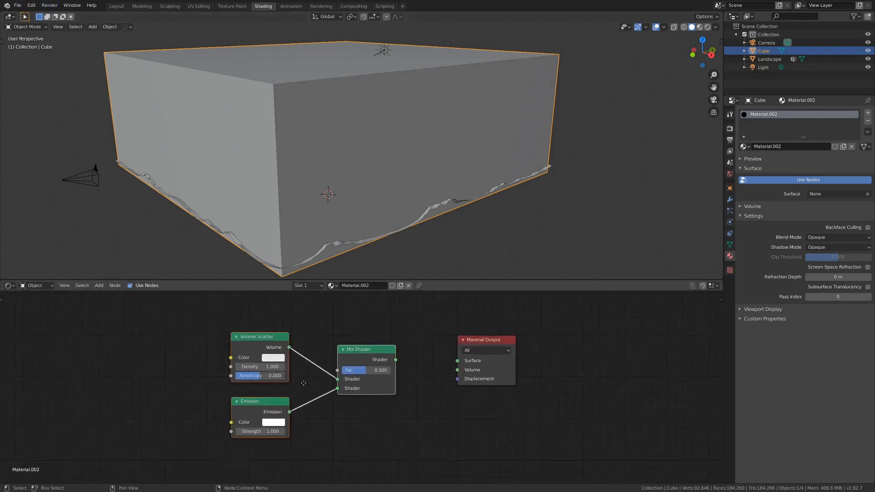
{"action": "left_click_drag", "start_coordinate": [358, 378], "coordinate": [504, 401]}
{"action": "mouse_move", "coordinate": [560, 392]}
{"action": "left_mouse_down"}
{"action": "mouse_move", "coordinate": [558, 400]}
{"action": "mouse_move", "coordinate": [574, 381]}
{"action": "mouse_move", "coordinate": [581, 385]}
{"action": "left_mouse_up"}
{"action": "scroll", "coordinate": [525, 345], "scroll_direction": "down", "scroll_amount": 5}
{"action": "middle_click_drag", "start_coordinate": [525, 345], "coordinate": [562, 348]}
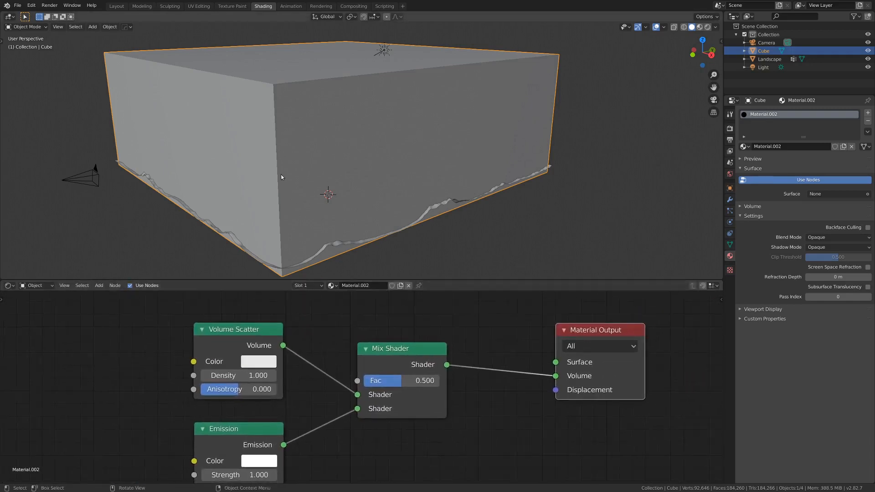
{"action": "key", "text": "z"}
{"action": "left_click", "coordinate": [346, 136]}
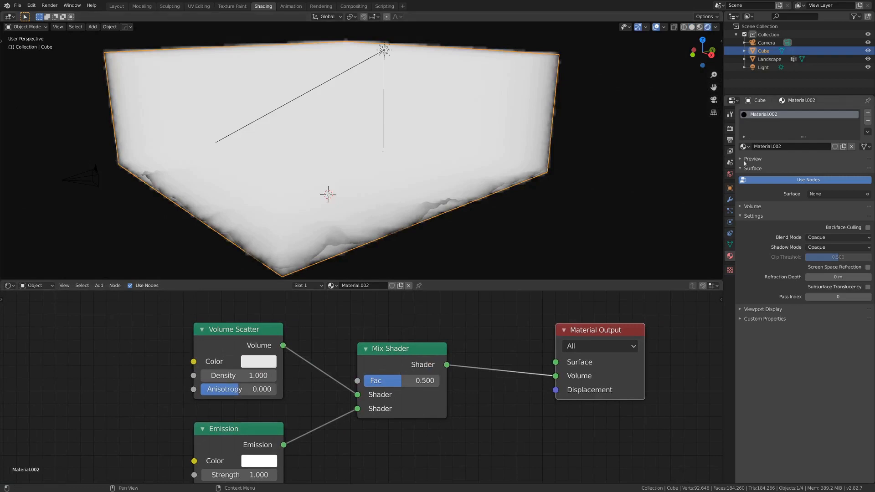
Set the Emission node's Strength to 0.01.
{"action": "scroll", "coordinate": [203, 426], "scroll_direction": "down", "scroll_amount": 2}
{"action": "middle_click_drag", "start_coordinate": [203, 426], "coordinate": [292, 402]}
{"action": "scroll", "coordinate": [292, 402], "scroll_direction": "up", "scroll_amount": 1}
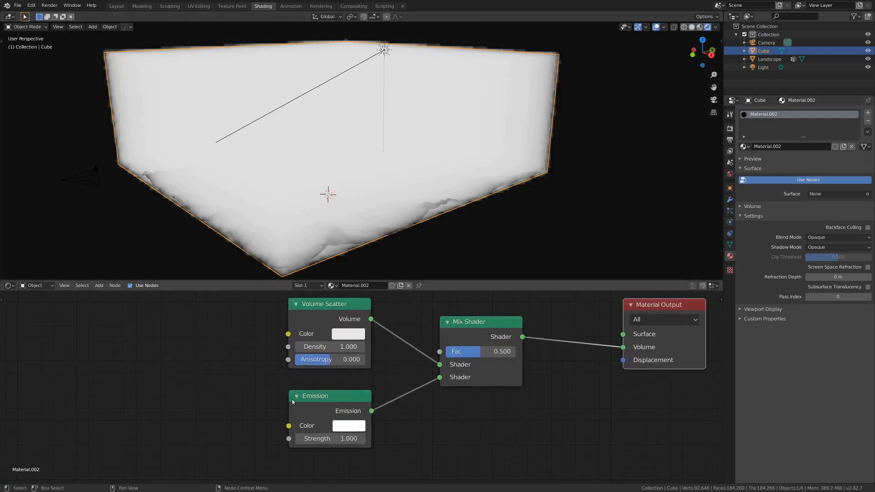
{"action": "middle_click_drag", "start_coordinate": [255, 220], "coordinate": [299, 205]}
{"action": "scroll", "coordinate": [279, 191], "scroll_direction": "up", "scroll_amount": 2}
{"action": "left_click", "coordinate": [329, 437]}
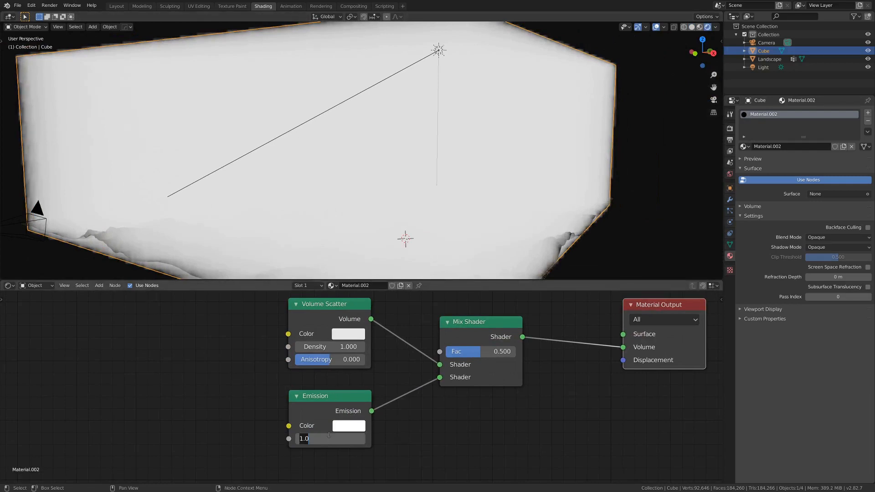
{"action": "type", "text": ".01"}
{"action": "key", "text": "Return"}
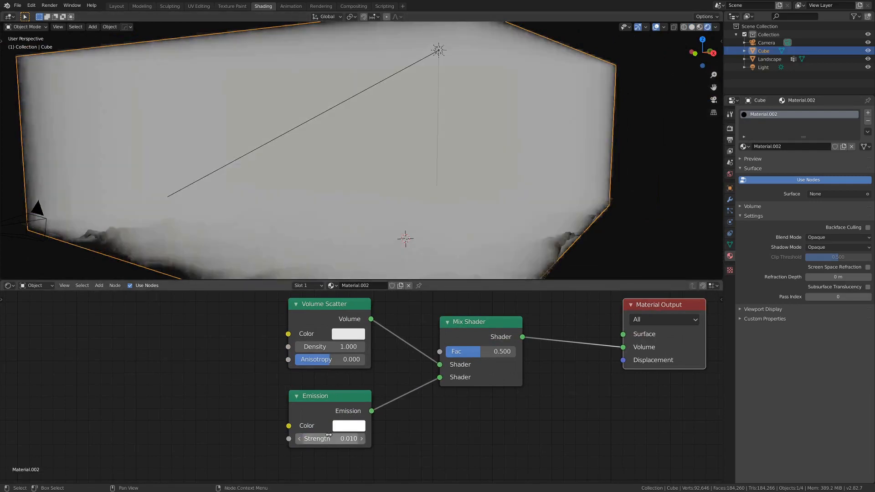
{"action": "mouse_move", "coordinate": [316, 407]}
{"action": "left_mouse_down"}
{"action": "mouse_move", "coordinate": [281, 435]}
{"action": "mouse_move", "coordinate": [323, 412]}
{"action": "mouse_move", "coordinate": [316, 407]}
{"action": "left_mouse_up"}
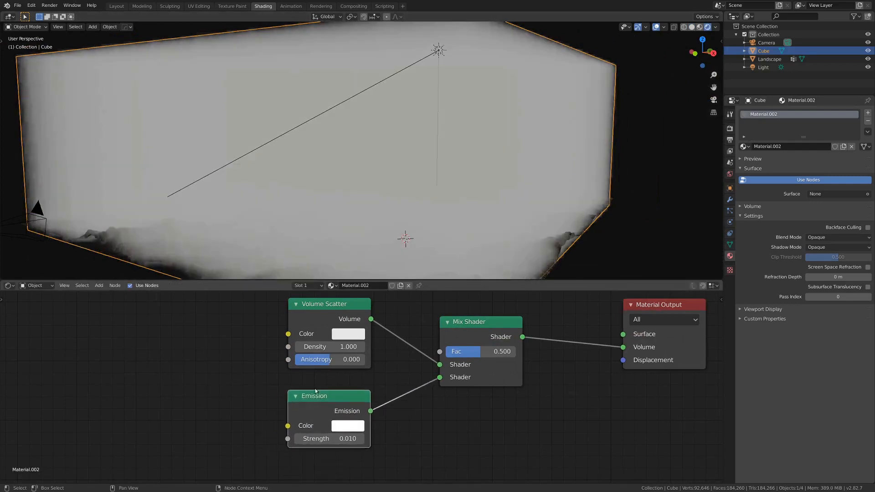
Set the Volume Scatter Density to 0.01 and the Emission Strength to 0.001.
{"action": "left_click", "coordinate": [327, 347]}
{"action": "key", "text": "Return"}
{"action": "scroll", "coordinate": [377, 439], "scroll_direction": "up", "scroll_amount": 5}
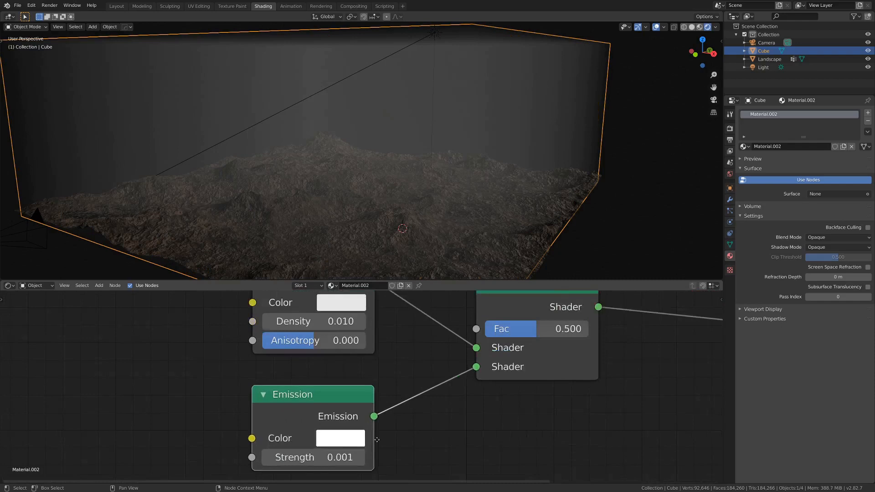
{"action": "middle_click_drag", "start_coordinate": [377, 440], "coordinate": [373, 412]}
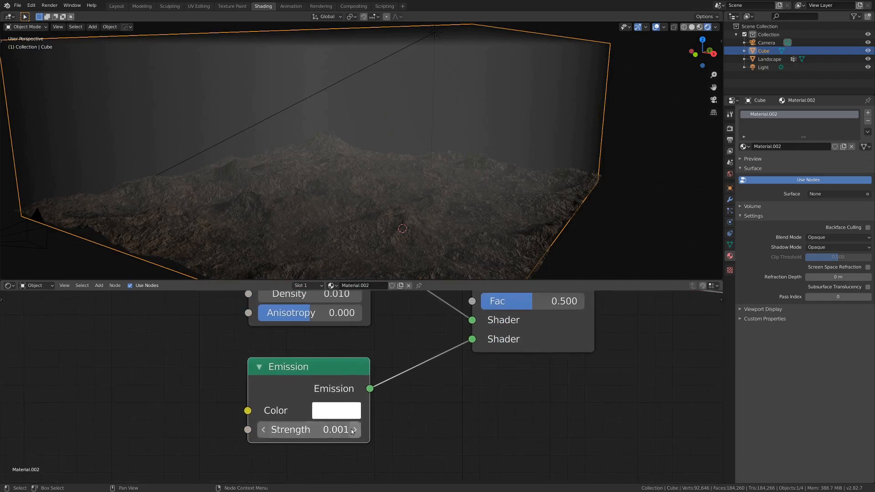
{"action": "scroll", "coordinate": [352, 428], "scroll_direction": "up", "scroll_amount": 1}
{"action": "middle_click_drag", "start_coordinate": [327, 446], "coordinate": [330, 439]}
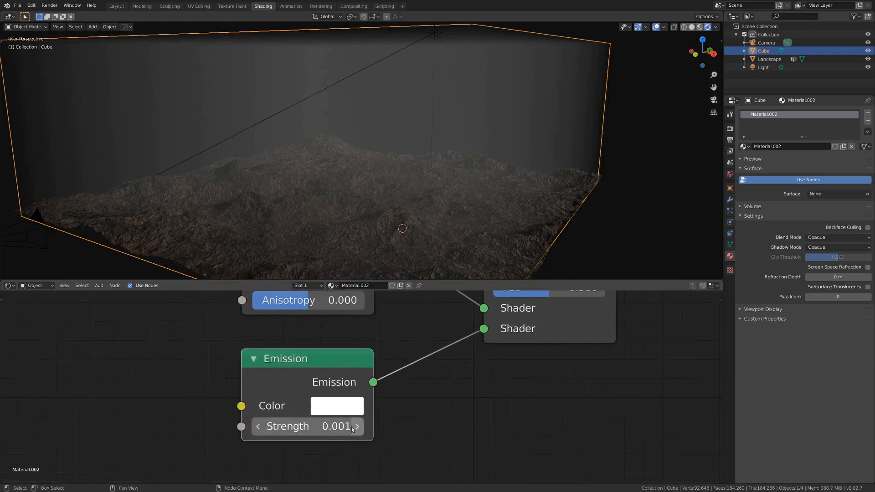
Examine the thinned volume over the landscape inside the cube from different angles and distances in the rendered viewport.
{"action": "scroll", "coordinate": [423, 182], "scroll_direction": "down", "scroll_amount": 3}
{"action": "middle_click_drag", "start_coordinate": [423, 183], "coordinate": [455, 181]}
{"action": "key", "text": "KP_0"}
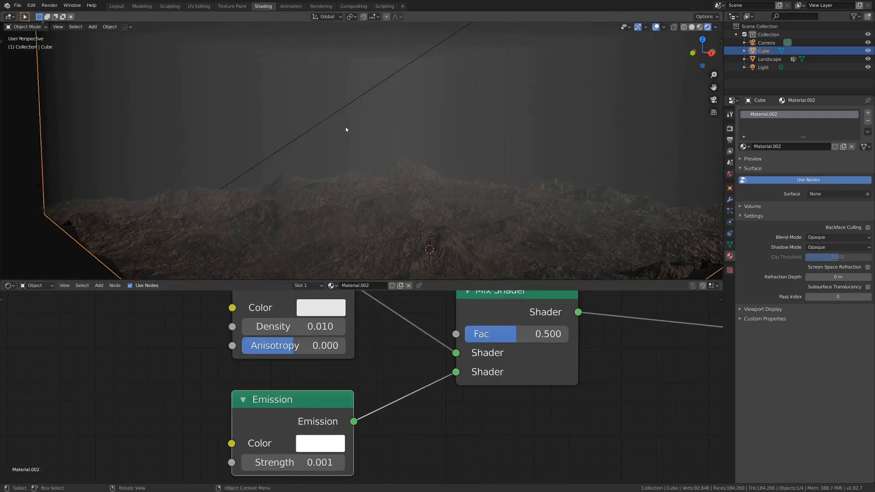
{"action": "scroll", "coordinate": [331, 171], "scroll_direction": "down", "scroll_amount": 4}
{"action": "scroll", "coordinate": [324, 186], "scroll_direction": "up", "scroll_amount": 3}
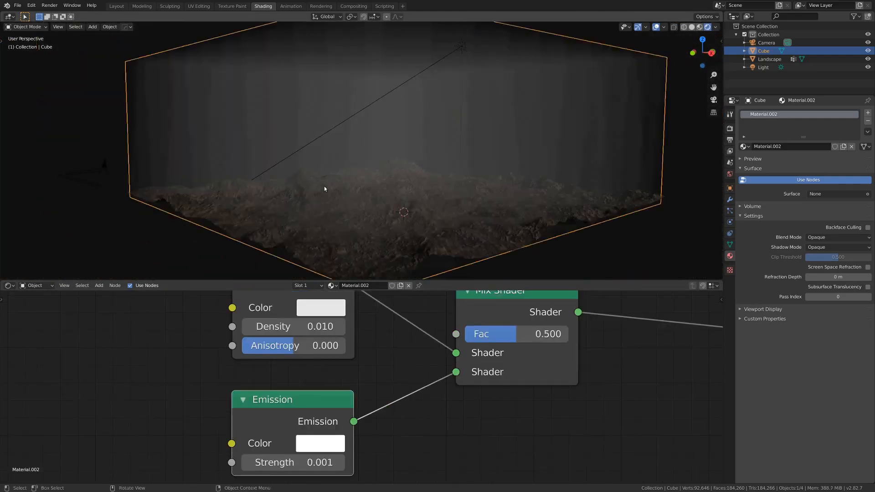
{"action": "scroll", "coordinate": [192, 360], "scroll_direction": "down", "scroll_amount": 8}
{"action": "middle_click_drag", "start_coordinate": [169, 384], "coordinate": [219, 379]}
{"action": "scroll", "coordinate": [219, 380], "scroll_direction": "down", "scroll_amount": 2}
{"action": "middle_click_drag", "start_coordinate": [365, 192], "coordinate": [406, 170]}
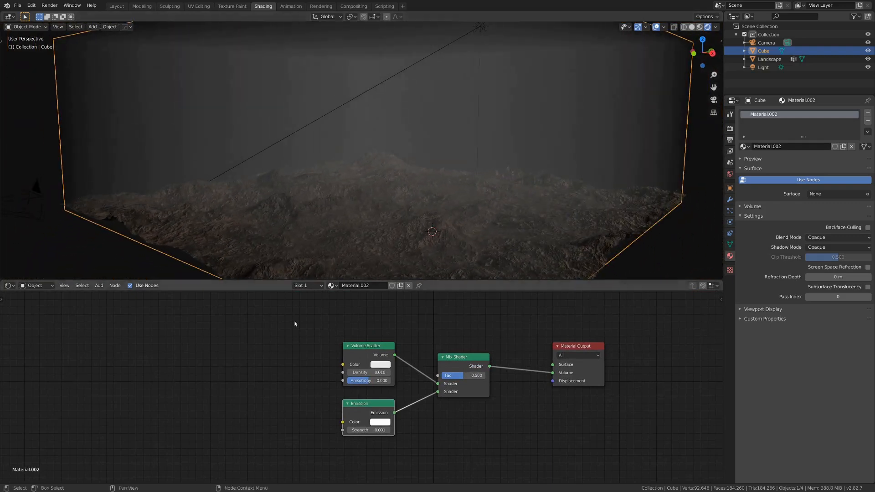
Add a Texture Coordinate input node well ahead of the Volume Scatter and Emission nodes.
{"action": "middle_click_drag", "start_coordinate": [79, 379], "coordinate": [191, 374]}
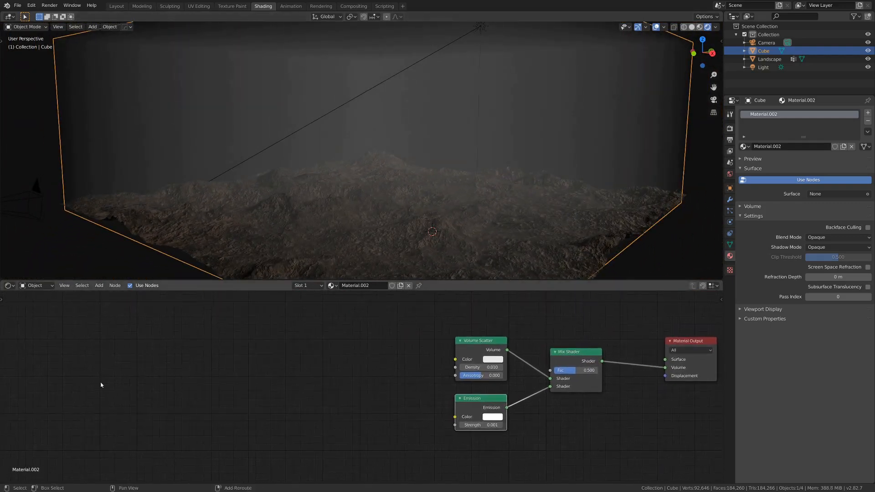
{"action": "key", "text": "shift+a"}
{"action": "key", "text": "Escape"}
{"action": "key", "text": "shift+a"}
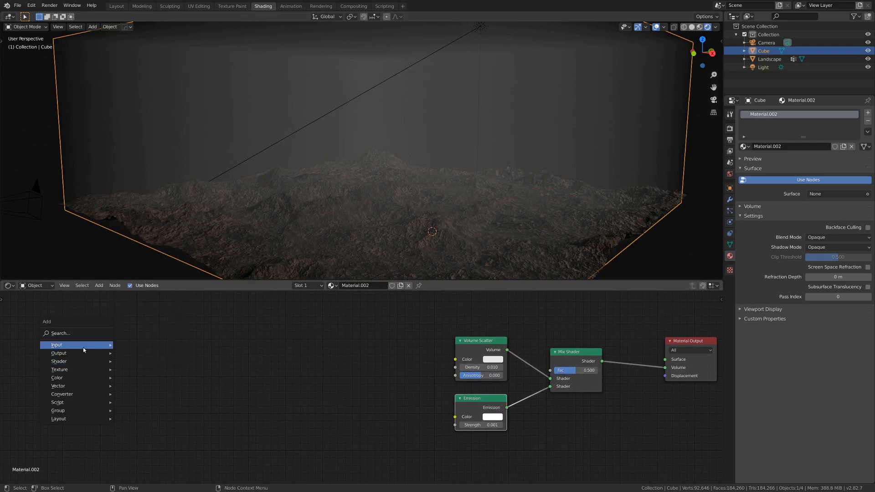
{"action": "mouse_move", "coordinate": [83, 348]}
{"action": "left_click", "coordinate": [159, 300]}
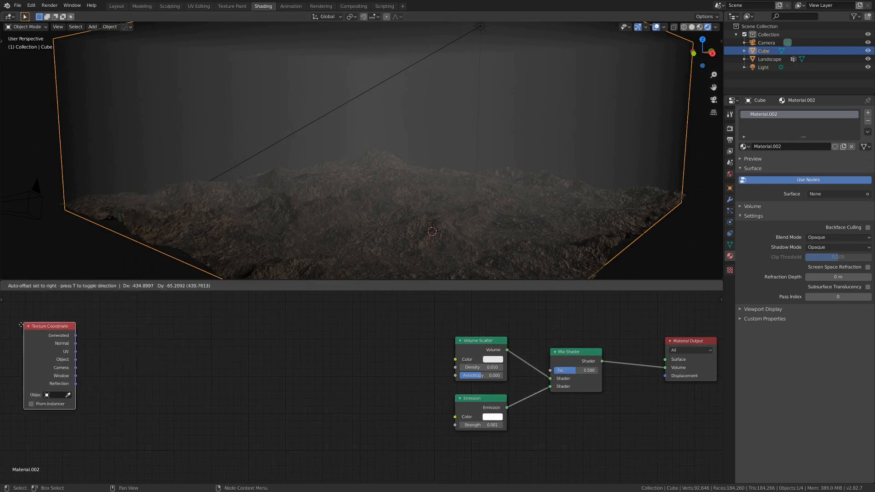
{"action": "left_click", "coordinate": [142, 369]}
Add a Mapping vector node directly after the Texture Coordinate node.
{"action": "key", "text": "shift+a"}
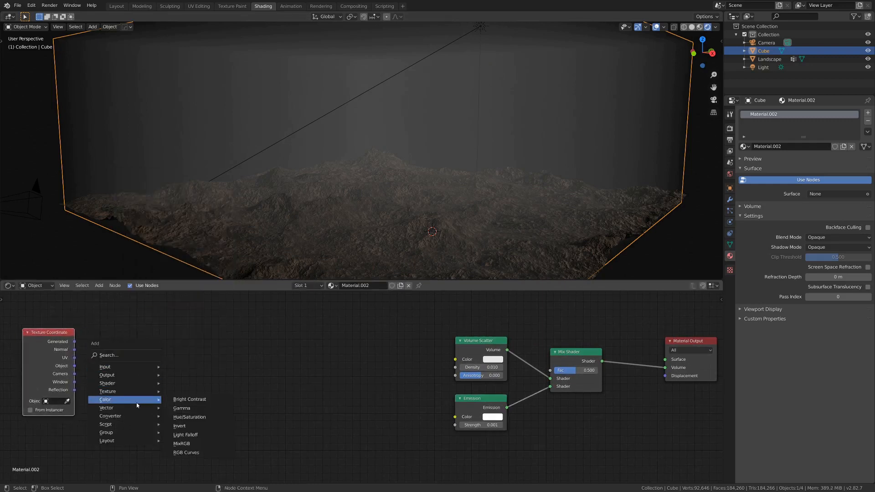
{"action": "mouse_move", "coordinate": [157, 409]}
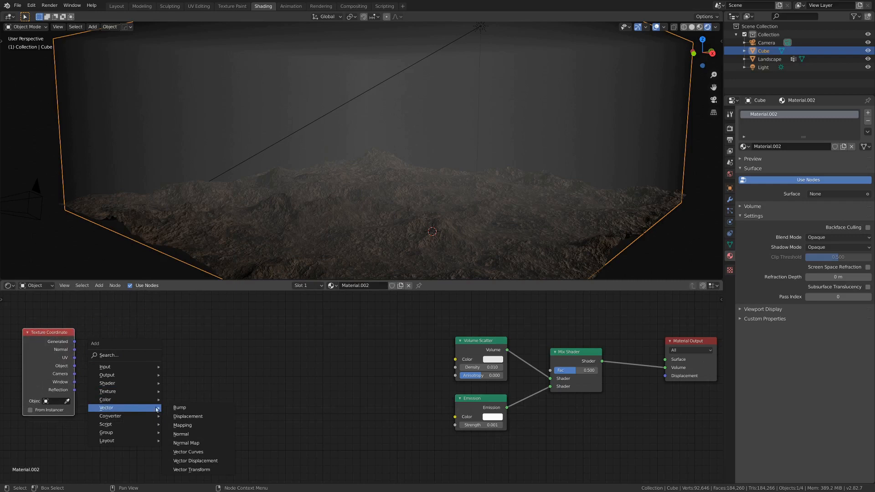
{"action": "left_click", "coordinate": [226, 426]}
{"action": "left_click", "coordinate": [209, 399]}
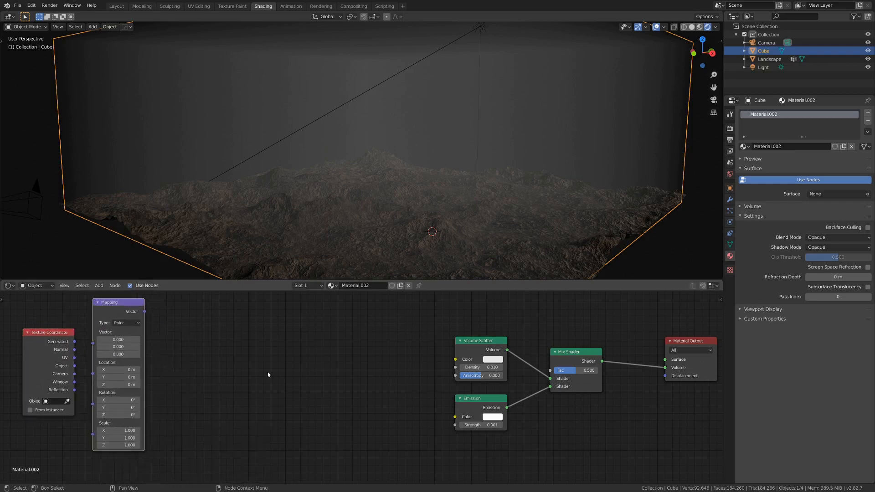
Add a Separate XYZ converter node directly after the Mapping node.
{"action": "key", "text": "shift+a"}
{"action": "mouse_move", "coordinate": [264, 374]}
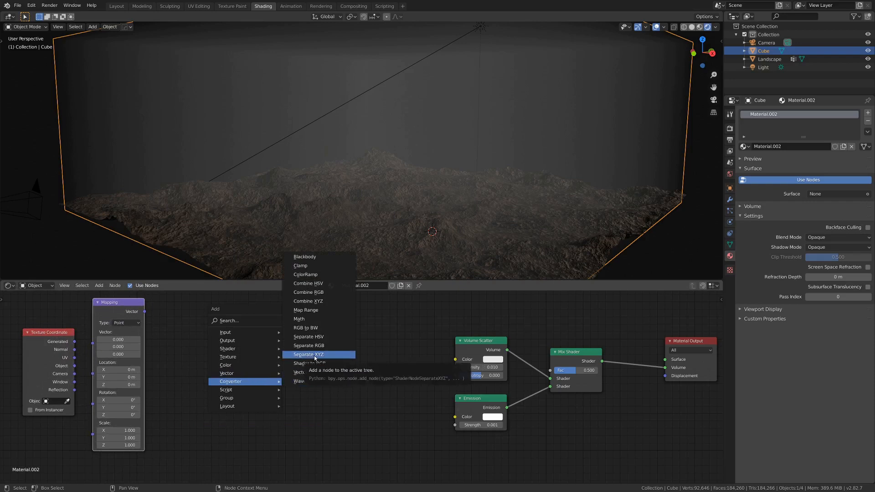
{"action": "left_click", "coordinate": [315, 358]}
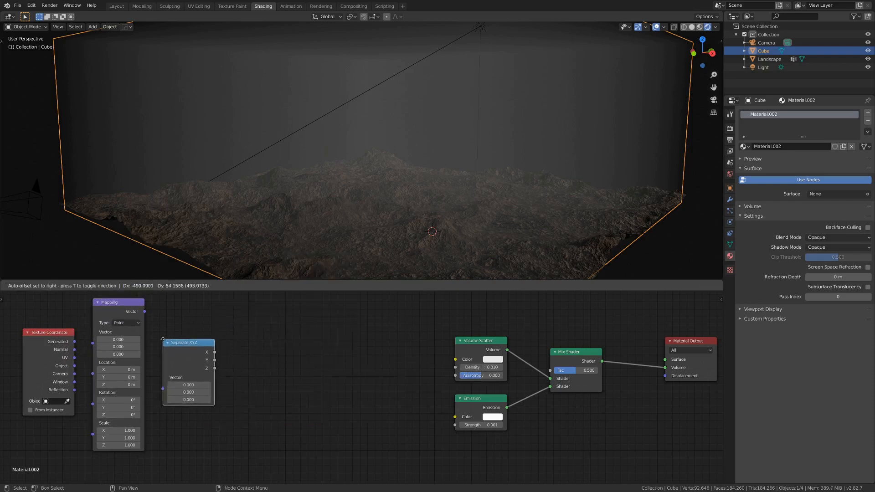
{"action": "left_click", "coordinate": [162, 336]}
Connect the Texture Coordinate's Generated output to the Mapping Vector input and the Mapping output to Separate XYZ.
{"action": "scroll", "coordinate": [136, 357], "scroll_direction": "up", "scroll_amount": 2}
{"action": "middle_click_drag", "start_coordinate": [136, 358], "coordinate": [361, 370]}
{"action": "scroll", "coordinate": [319, 371], "scroll_direction": "down", "scroll_amount": 1}
{"action": "scroll", "coordinate": [250, 356], "scroll_direction": "up", "scroll_amount": 1}
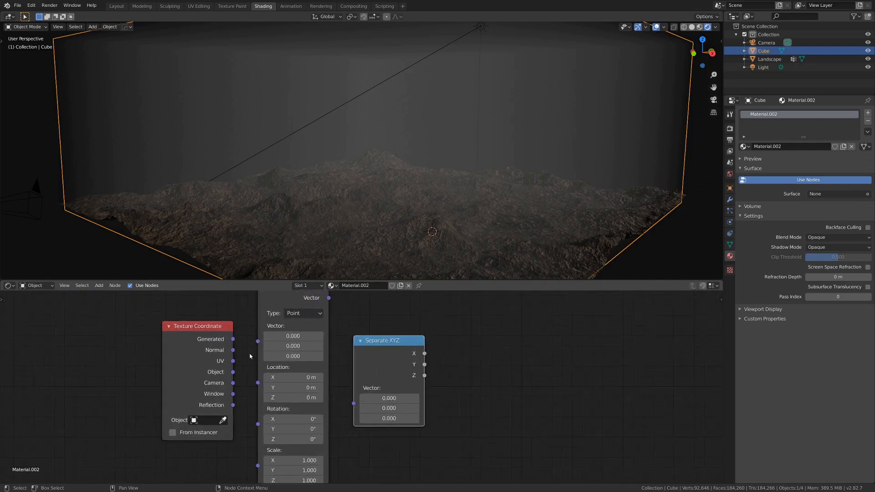
{"action": "left_click_drag", "start_coordinate": [233, 340], "coordinate": [263, 343]}
{"action": "middle_click_drag", "start_coordinate": [263, 342], "coordinate": [249, 359]}
{"action": "left_click_drag", "start_coordinate": [314, 315], "coordinate": [338, 419]}
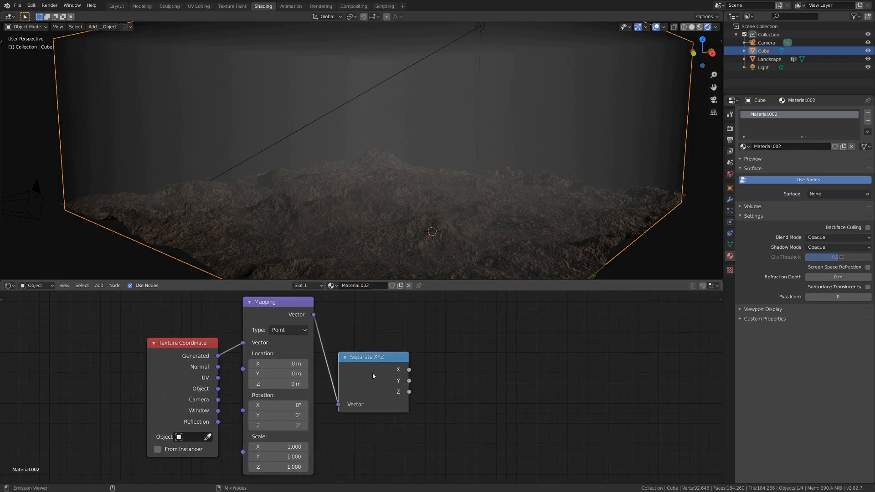
Preview the Z output of the Separate XYZ node on the whole cube through the emission viewer.
{"action": "left_click", "coordinate": [375, 376], "text": "ctrl+shift"}
{"action": "left_click", "coordinate": [375, 375], "text": "ctrl+shift"}
{"action": "left_click", "coordinate": [374, 375], "text": "ctrl+shift"}
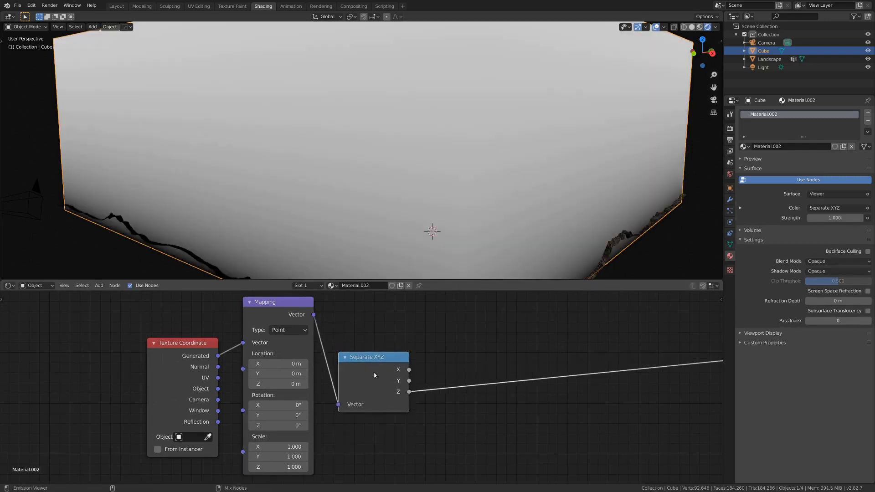
{"action": "scroll", "coordinate": [436, 223], "scroll_direction": "down", "scroll_amount": 3}
{"action": "scroll", "coordinate": [436, 223], "scroll_direction": "down", "scroll_amount": 1}
{"action": "middle_click_drag", "start_coordinate": [435, 224], "coordinate": [438, 206]}
{"action": "scroll", "coordinate": [437, 207], "scroll_direction": "up", "scroll_amount": 2}
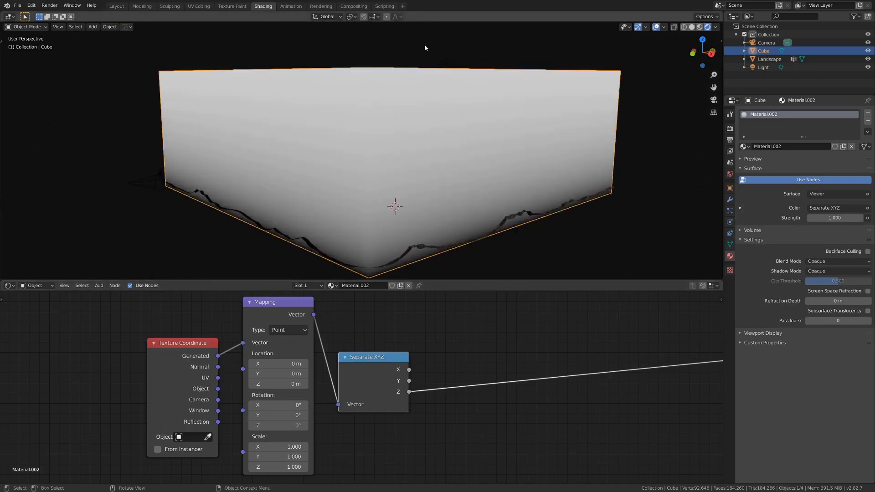
Insert a ColorRamp node on the link leaving the Z output of Separate XYZ.
{"action": "scroll", "coordinate": [433, 339], "scroll_direction": "down", "scroll_amount": 5}
{"action": "middle_click_drag", "start_coordinate": [416, 338], "coordinate": [296, 326]}
{"action": "scroll", "coordinate": [299, 342], "scroll_direction": "up", "scroll_amount": 4}
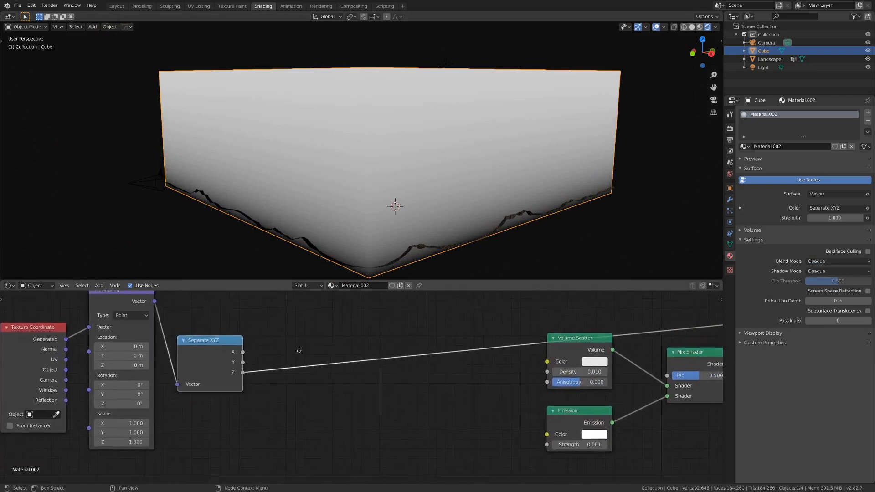
{"action": "key", "text": "shift+a"}
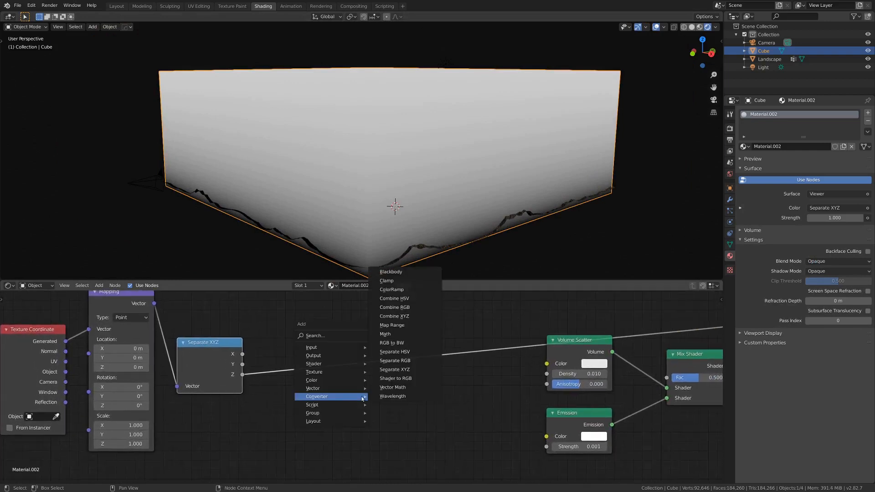
{"action": "left_click", "coordinate": [392, 289]}
{"action": "left_click", "coordinate": [280, 313]}
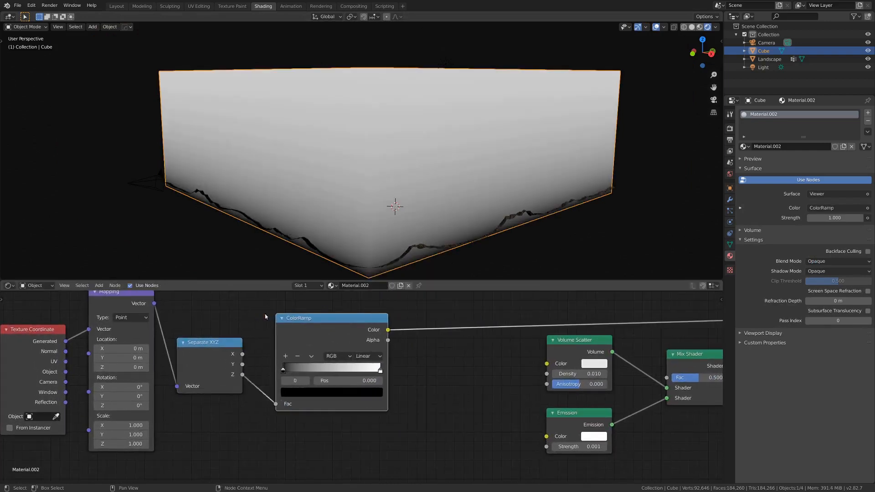
Set the ColorRamp interpolation to Ease and move its black stop to position 0.076.
{"action": "left_click_drag", "start_coordinate": [287, 370], "coordinate": [327, 362]}
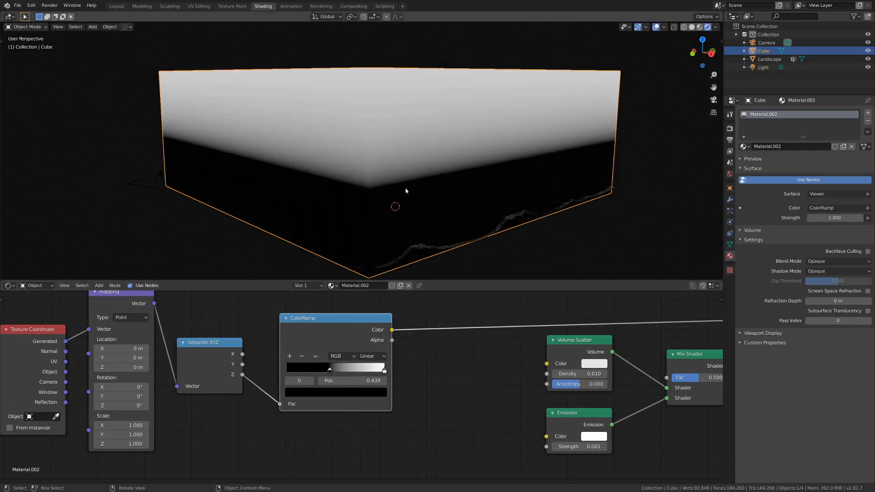
{"action": "left_click", "coordinate": [368, 356]}
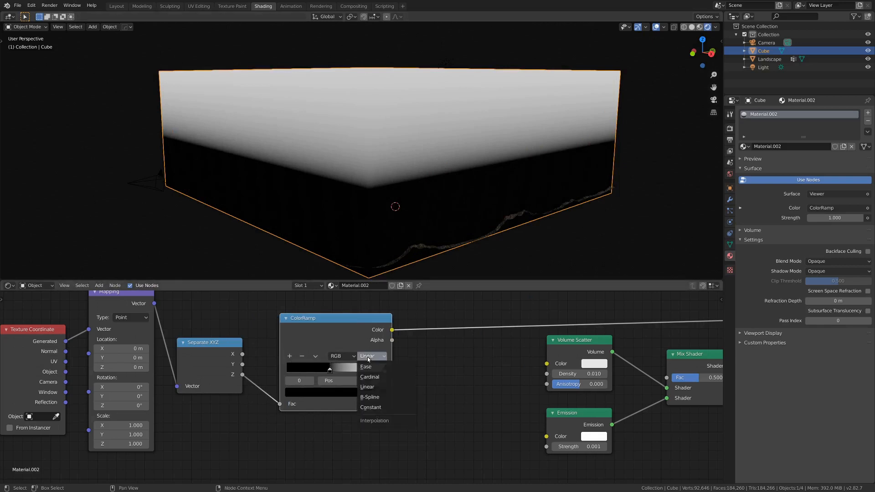
{"action": "left_click", "coordinate": [378, 367]}
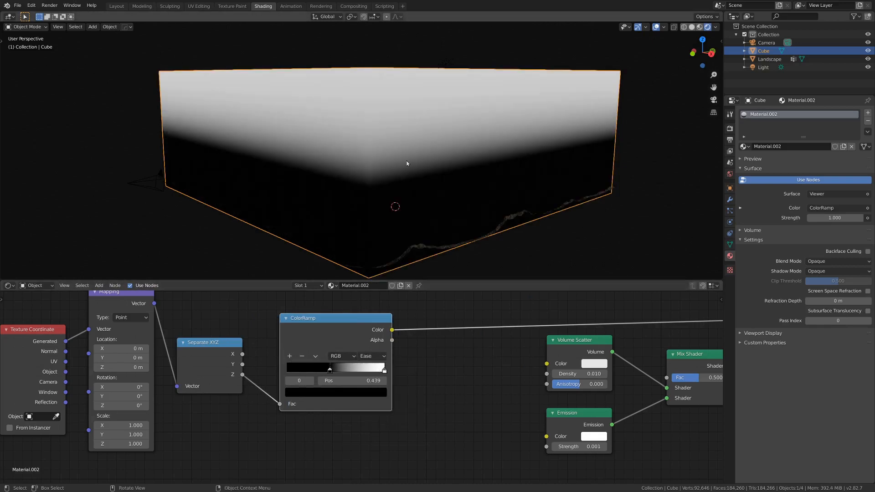
{"action": "left_click_drag", "start_coordinate": [330, 369], "coordinate": [294, 370]}
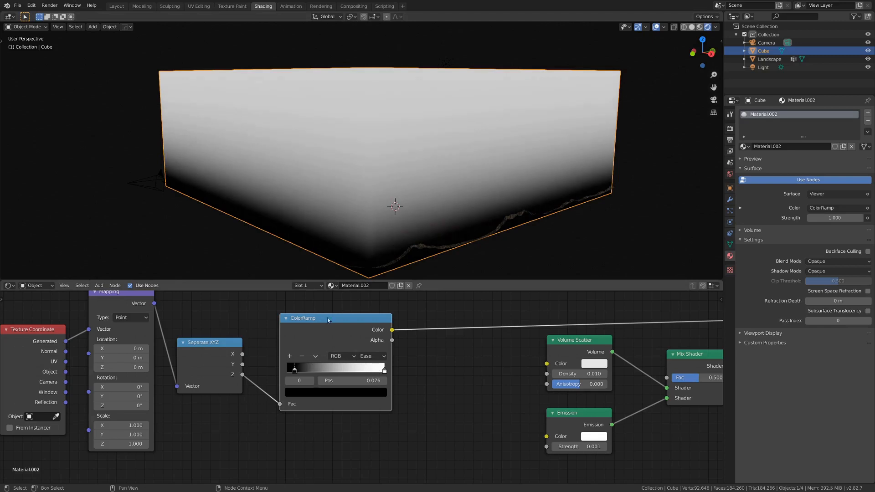
{"action": "mouse_move", "coordinate": [327, 319]}
{"action": "left_mouse_down"}
{"action": "mouse_move", "coordinate": [315, 346]}
{"action": "mouse_move", "coordinate": [312, 323]}
{"action": "mouse_move", "coordinate": [337, 316]}
{"action": "left_mouse_up"}
Recolour the ColorRamp's black stop to a bright teal green with hue 0.435, saturation 0.878 and value 1.
{"action": "scroll", "coordinate": [329, 334], "scroll_direction": "up", "scroll_amount": 3}
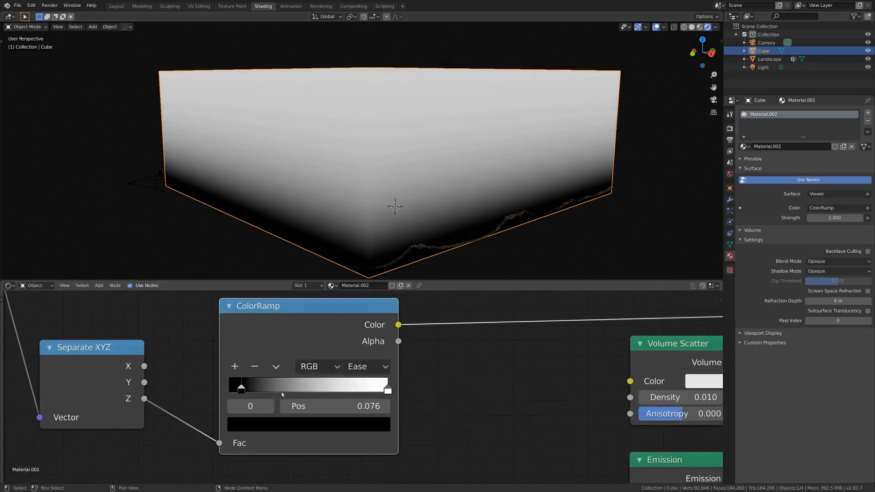
{"action": "left_click", "coordinate": [286, 428]}
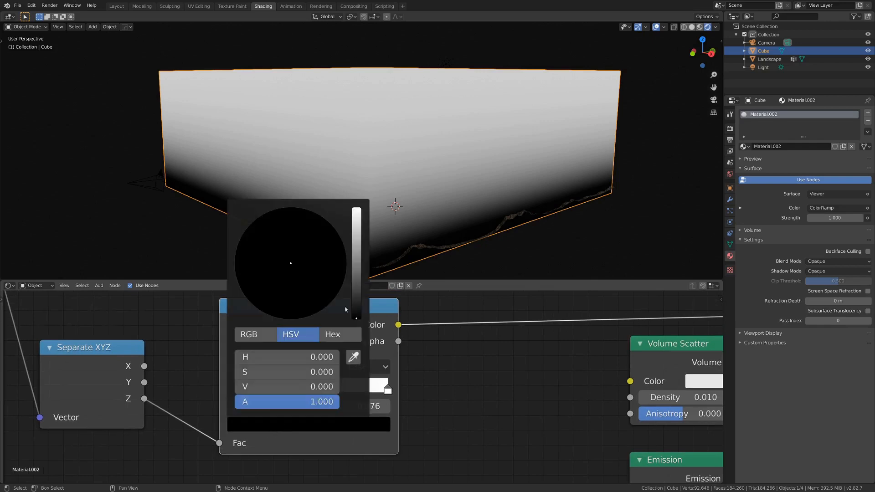
{"action": "left_click_drag", "start_coordinate": [362, 239], "coordinate": [357, 209]}
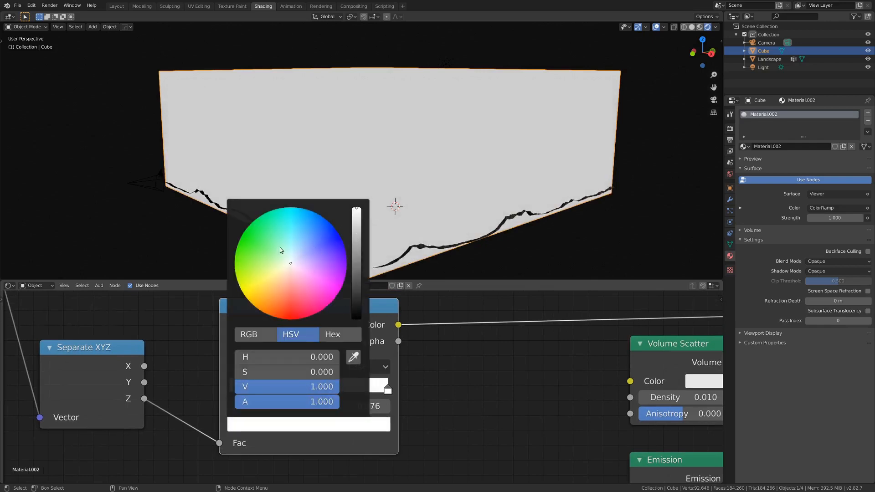
{"action": "left_click_drag", "start_coordinate": [280, 248], "coordinate": [270, 218]}
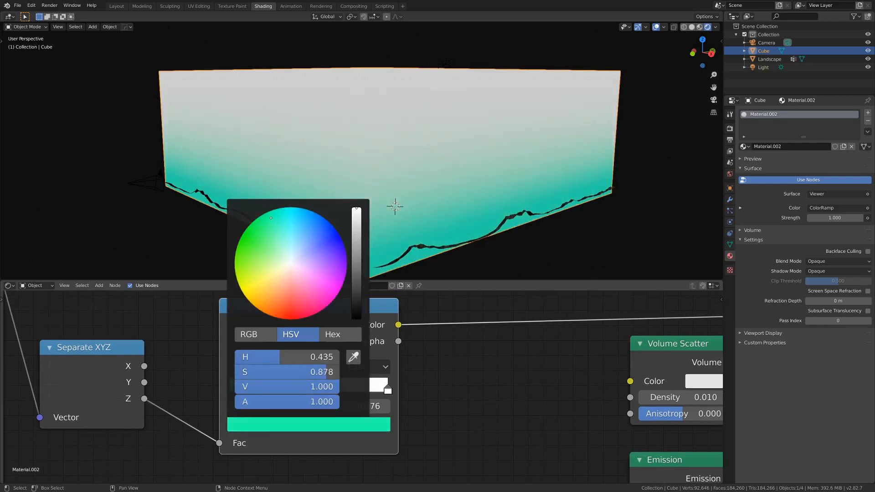
Recolour the ColorRamp's white end stop to a bright blue with hue 0.539 and saturation 0.843.
{"action": "left_click", "coordinate": [388, 389]}
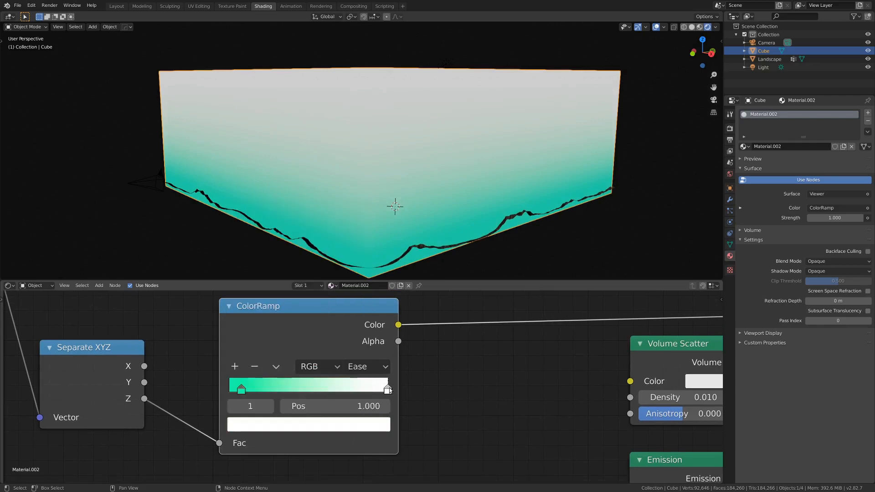
{"action": "left_click", "coordinate": [354, 425]}
{"action": "left_click_drag", "start_coordinate": [285, 256], "coordinate": [302, 217]}
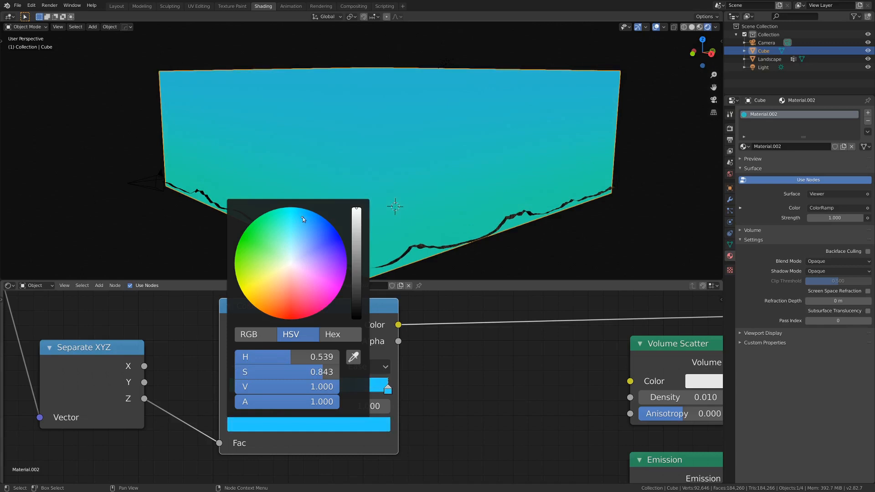
Connect the ColorRamp's Color output to the Color inputs of both the Volume Scatter and Emission nodes.
{"action": "scroll", "coordinate": [243, 358], "scroll_direction": "down", "scroll_amount": 2}
{"action": "left_click_drag", "start_coordinate": [264, 354], "coordinate": [441, 370]}
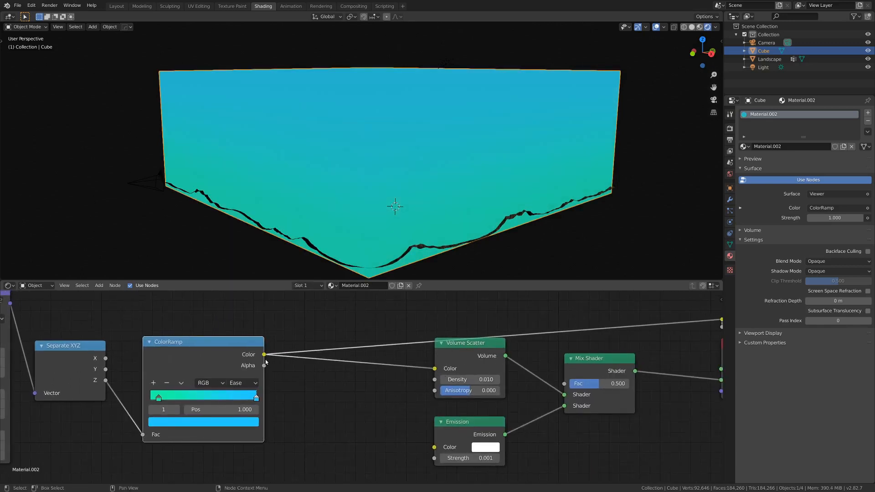
{"action": "left_click_drag", "start_coordinate": [263, 354], "coordinate": [434, 447]}
Space the Material Output away from the Viewer node and delete the Viewer, leaving only the volume connected.
{"action": "middle_click_drag", "start_coordinate": [547, 401], "coordinate": [241, 414]}
{"action": "left_click_drag", "start_coordinate": [470, 336], "coordinate": [400, 324]}
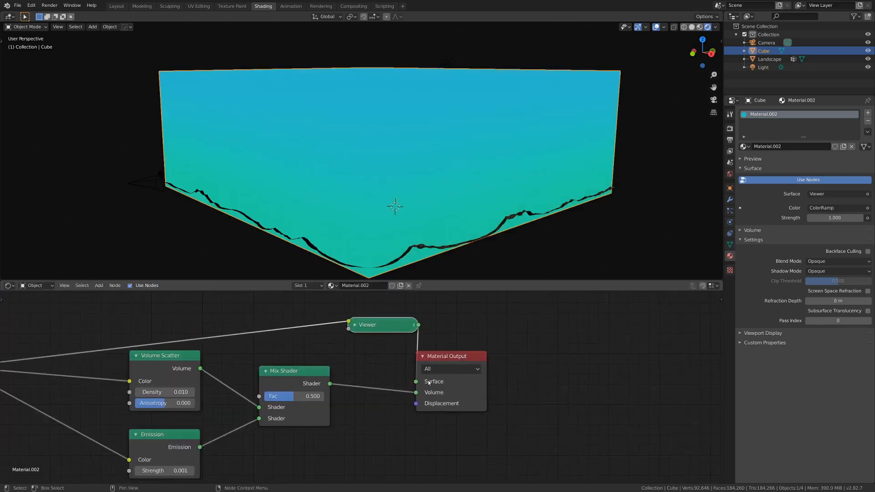
{"action": "left_click_drag", "start_coordinate": [428, 383], "coordinate": [471, 384]}
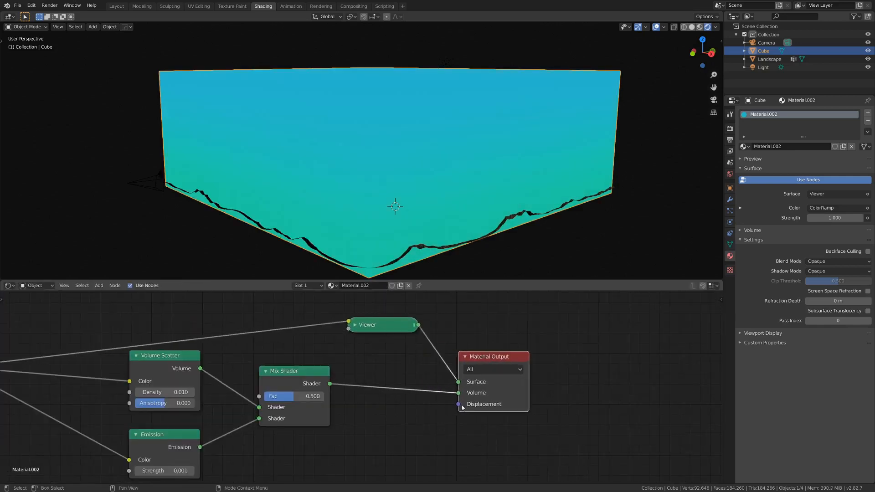
{"action": "key", "text": "Delete"}
{"action": "key", "text": "F3"}
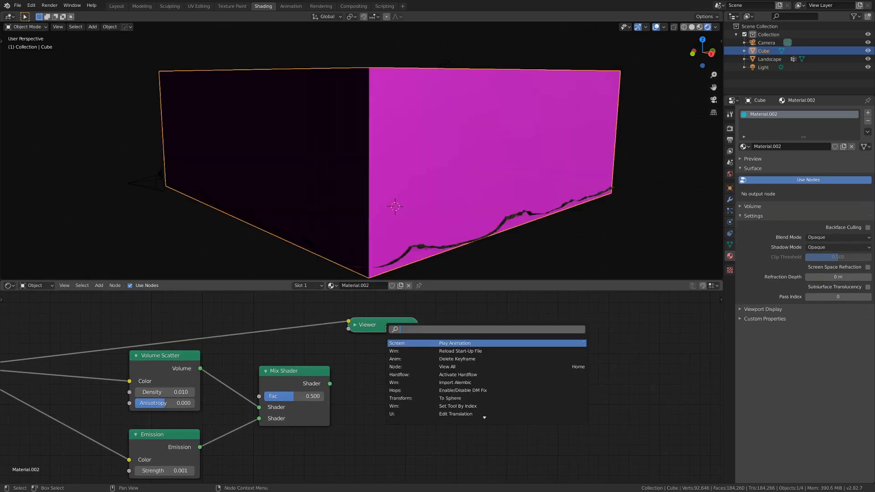
{"action": "key", "text": "Escape"}
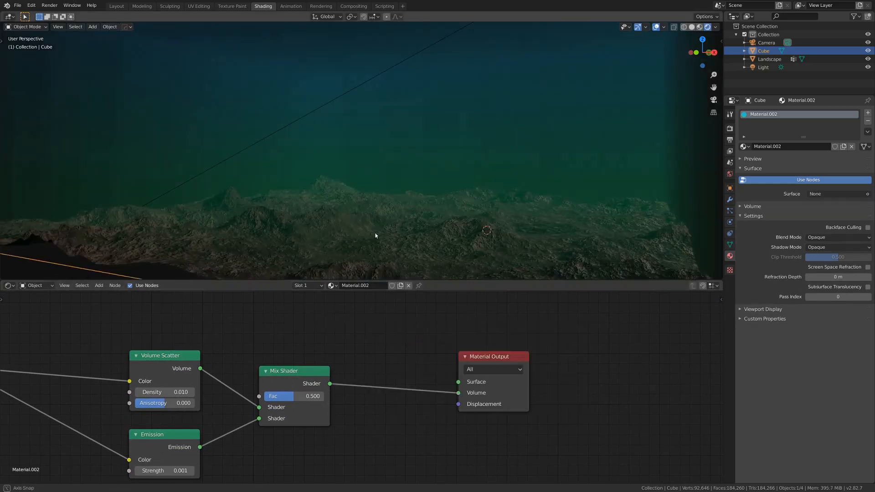
Move the ColorRamp's teal green stop to position 0.
{"action": "middle_click_drag", "start_coordinate": [375, 234], "coordinate": [401, 235]}
{"action": "scroll", "coordinate": [203, 405], "scroll_direction": "down", "scroll_amount": 3}
{"action": "middle_click_drag", "start_coordinate": [203, 405], "coordinate": [396, 426]}
{"action": "scroll", "coordinate": [205, 407], "scroll_direction": "up", "scroll_amount": 2}
{"action": "scroll", "coordinate": [395, 426], "scroll_direction": "up", "scroll_amount": 2}
{"action": "left_click_drag", "start_coordinate": [225, 381], "coordinate": [209, 383]}
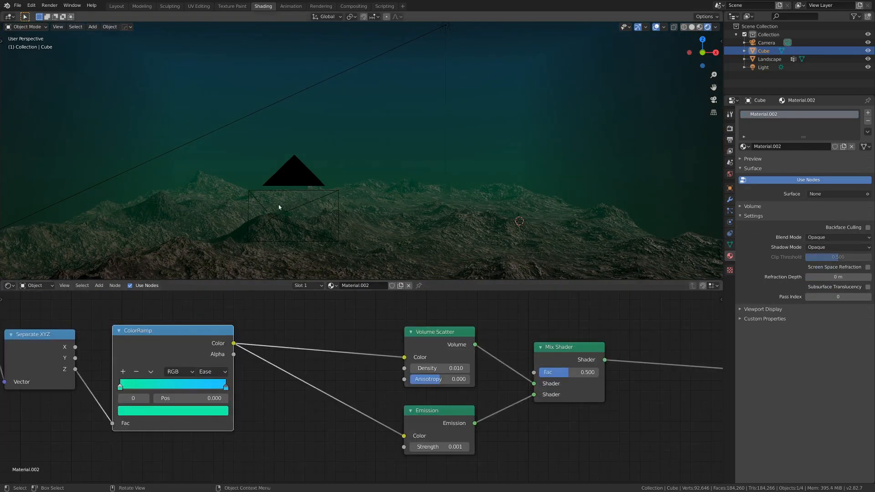
{"action": "scroll", "coordinate": [280, 207], "scroll_direction": "down", "scroll_amount": 4}
{"action": "middle_click_drag", "start_coordinate": [279, 206], "coordinate": [347, 163]}
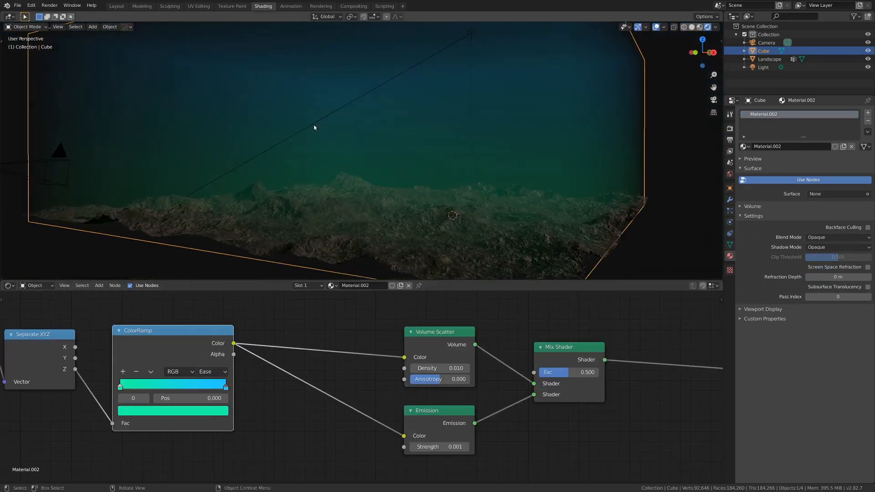
Set the saturation of the ColorRamp's green stop to 0.561 and lower the saturation of the blue end stop as well.
{"action": "left_click", "coordinate": [173, 411]}
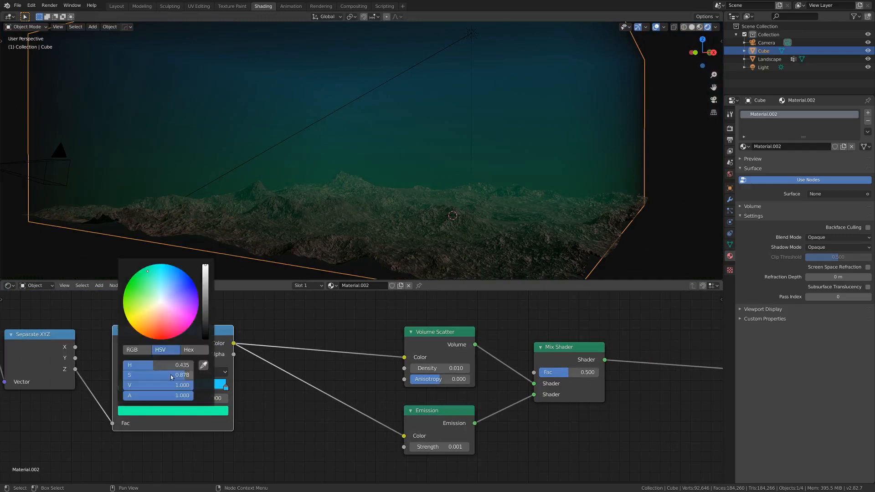
{"action": "left_click_drag", "start_coordinate": [183, 375], "coordinate": [162, 376]}
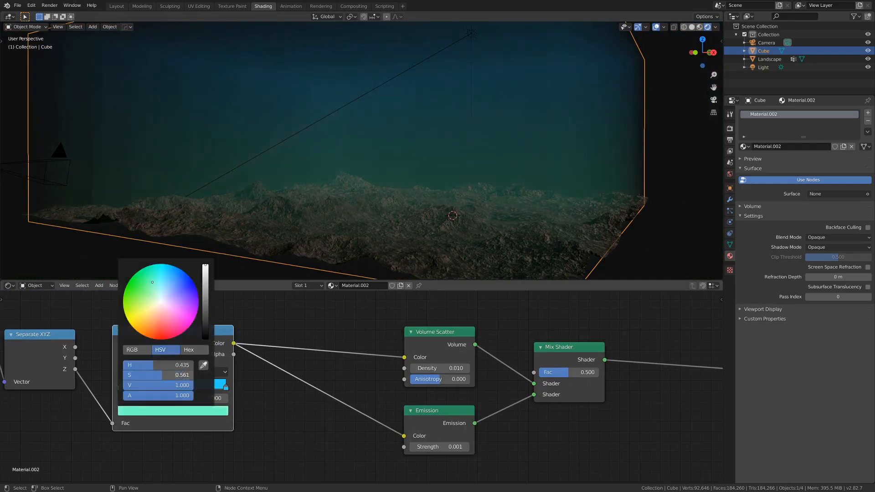
{"action": "left_click", "coordinate": [225, 387]}
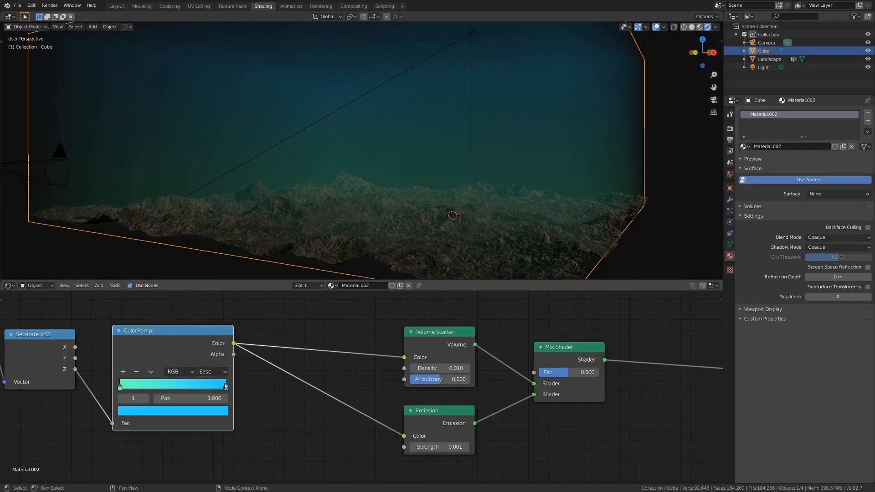
{"action": "left_click", "coordinate": [173, 411]}
{"action": "left_click_drag", "start_coordinate": [177, 376], "coordinate": [162, 375]}
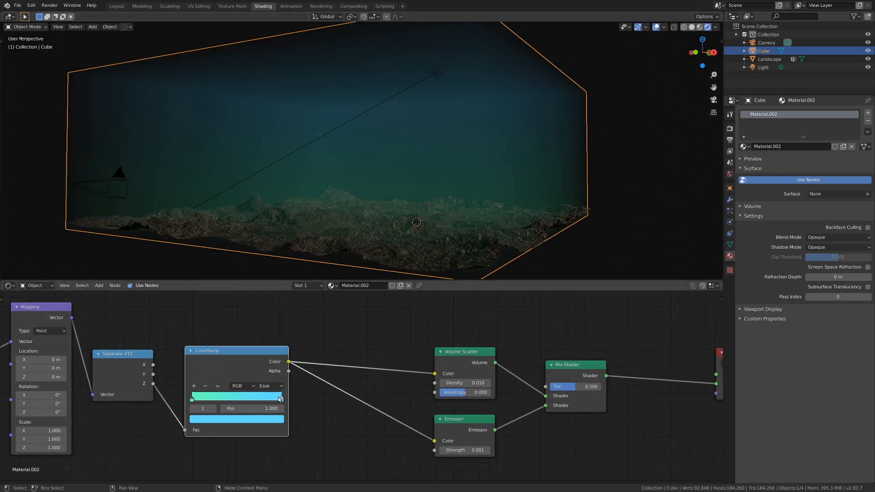
Slide the ColorRamp's blue stop inward to position 0.592 so the gradient turns blue lower down in the volume.
{"action": "left_click_drag", "start_coordinate": [280, 399], "coordinate": [314, 397]}
{"action": "left_click_drag", "start_coordinate": [197, 398], "coordinate": [176, 398]}
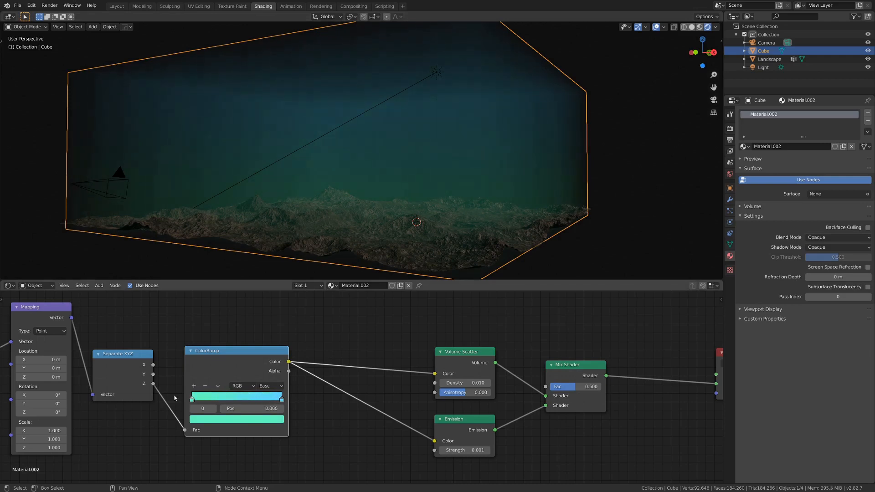
{"action": "left_click_drag", "start_coordinate": [276, 398], "coordinate": [246, 398]}
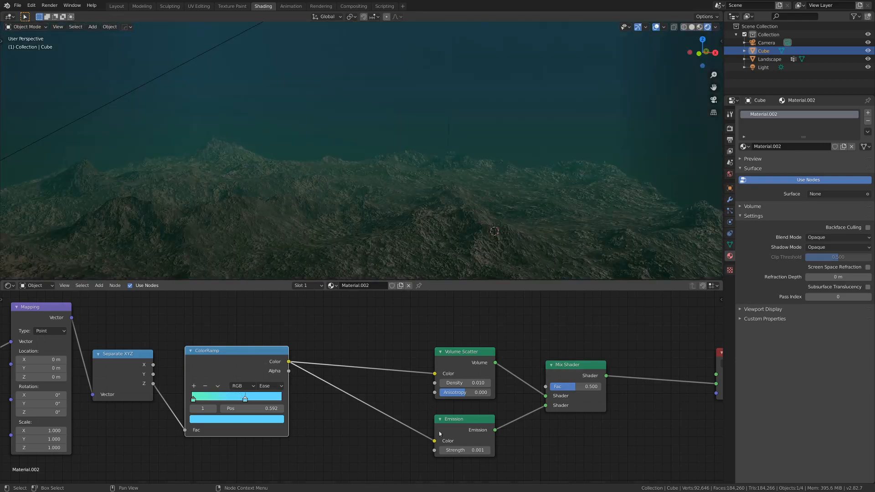
{"action": "middle_click_drag", "start_coordinate": [392, 434], "coordinate": [303, 399]}
{"action": "scroll", "coordinate": [252, 303], "scroll_direction": "up", "scroll_amount": 3}
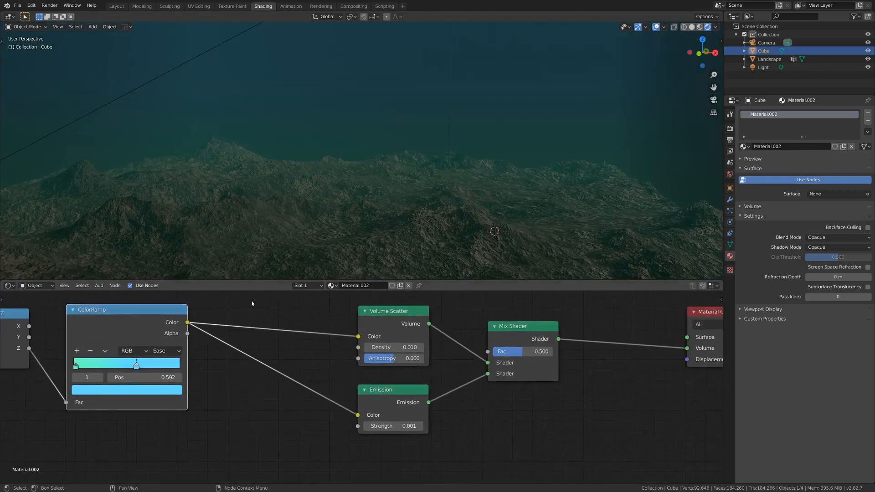
{"action": "mouse_move", "coordinate": [304, 187]}
{"action": "middle_mouse_down"}
{"action": "mouse_move", "coordinate": [318, 178]}
{"action": "mouse_move", "coordinate": [319, 193]}
{"action": "middle_mouse_up"}
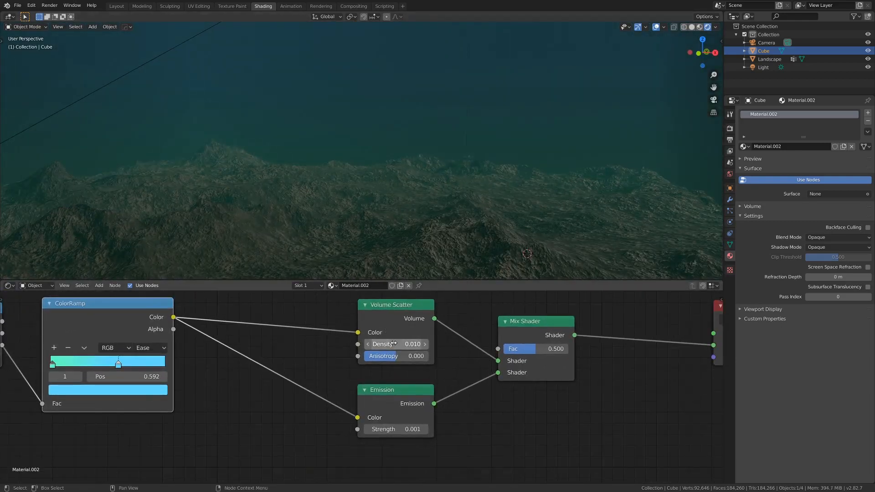
Try a Volume Scatter density of 0.02 and set it back to 0.01, keeping the Emission strength at 0.001.
{"action": "left_click", "coordinate": [401, 344]}
{"action": "type", "text": "0.02"}
{"action": "key", "text": "Return"}
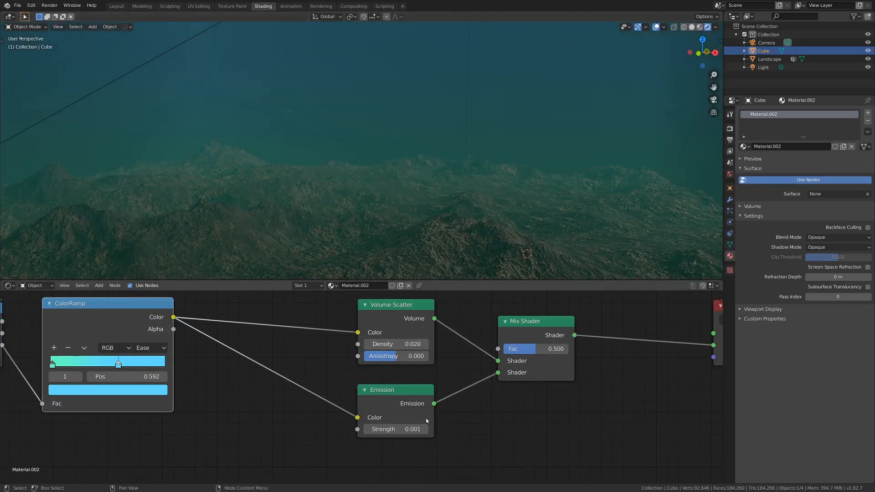
{"action": "left_click", "coordinate": [396, 428]}
{"action": "key", "text": "Return"}
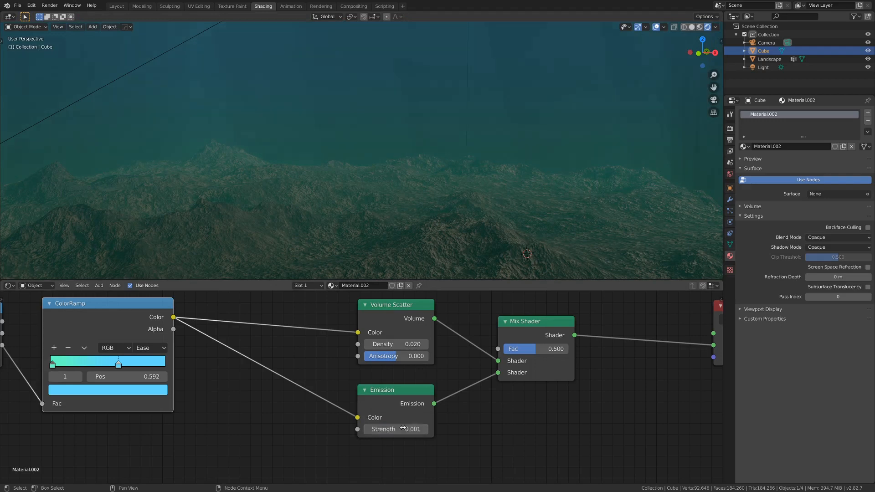
{"action": "left_click", "coordinate": [403, 346]}
{"action": "key", "text": "BackSpace"}
{"action": "type", "text": "1"}
{"action": "key", "text": "Return"}
Deselect everything and examine the rendered underwater landscape from several angles.
{"action": "middle_click_drag", "start_coordinate": [312, 110], "coordinate": [279, 104]}
{"action": "scroll", "coordinate": [280, 108], "scroll_direction": "up", "scroll_amount": 4}
{"action": "key", "text": "alt+a"}
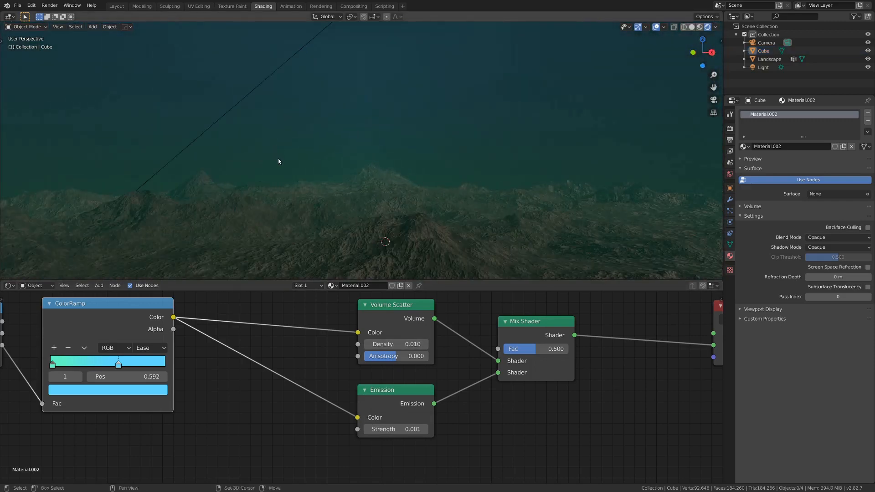
{"action": "middle_click_drag", "start_coordinate": [279, 162], "coordinate": [281, 117], "text": "shift"}
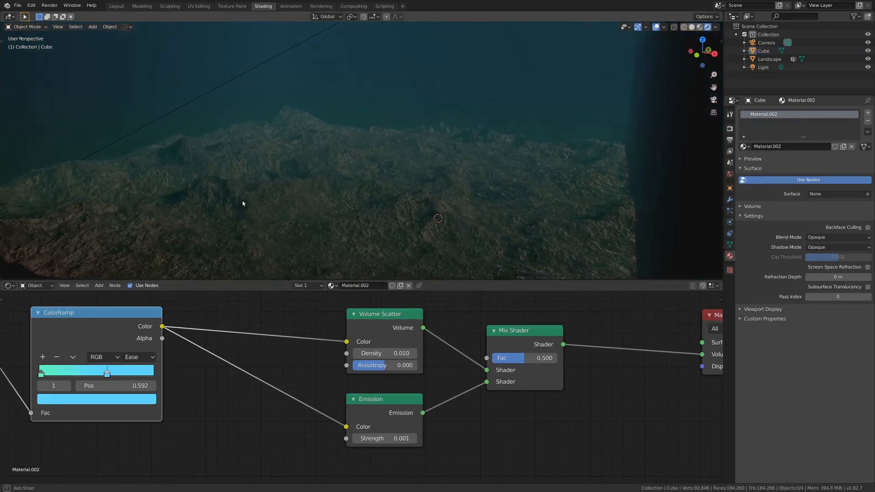
{"action": "middle_click_drag", "start_coordinate": [243, 204], "coordinate": [260, 198]}
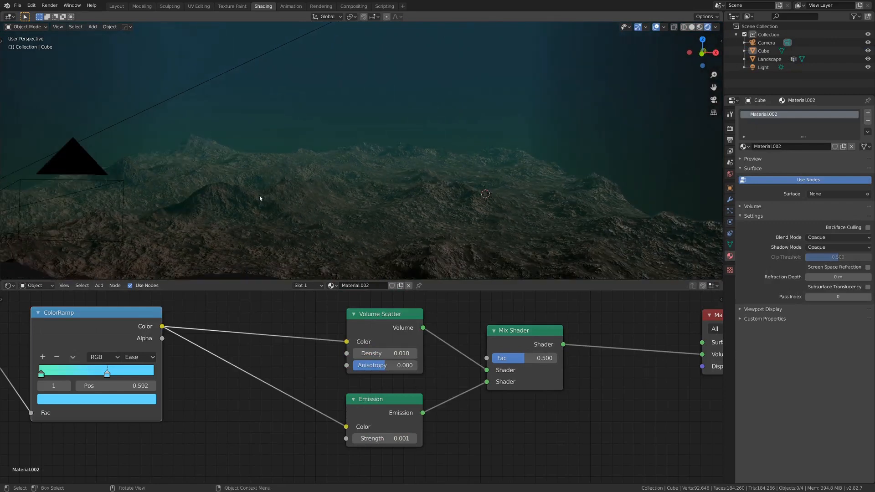
{"action": "middle_click_drag", "start_coordinate": [348, 95], "coordinate": [414, 170]}
{"action": "mouse_move", "coordinate": [526, 127]}
{"action": "middle_mouse_down"}
{"action": "mouse_move", "coordinate": [433, 171]}
{"action": "mouse_move", "coordinate": [443, 178]}
{"action": "mouse_move", "coordinate": [381, 193]}
{"action": "mouse_move", "coordinate": [409, 175]}
{"action": "mouse_move", "coordinate": [414, 195]}
{"action": "mouse_move", "coordinate": [333, 177]}
{"action": "middle_mouse_up"}
Switch the viewport to solid shading and place the 3D cursor on the side of the volume cube above the camera.
{"action": "key", "text": "z"}
{"action": "left_click", "coordinate": [384, 214]}
{"action": "scroll", "coordinate": [384, 217], "scroll_direction": "down", "scroll_amount": 4}
{"action": "mouse_move", "coordinate": [384, 217]}
{"action": "middle_mouse_down"}
{"action": "mouse_move", "coordinate": [390, 204]}
{"action": "mouse_move", "coordinate": [311, 182]}
{"action": "middle_mouse_up"}
{"action": "scroll", "coordinate": [310, 182], "scroll_direction": "up", "scroll_amount": 4}
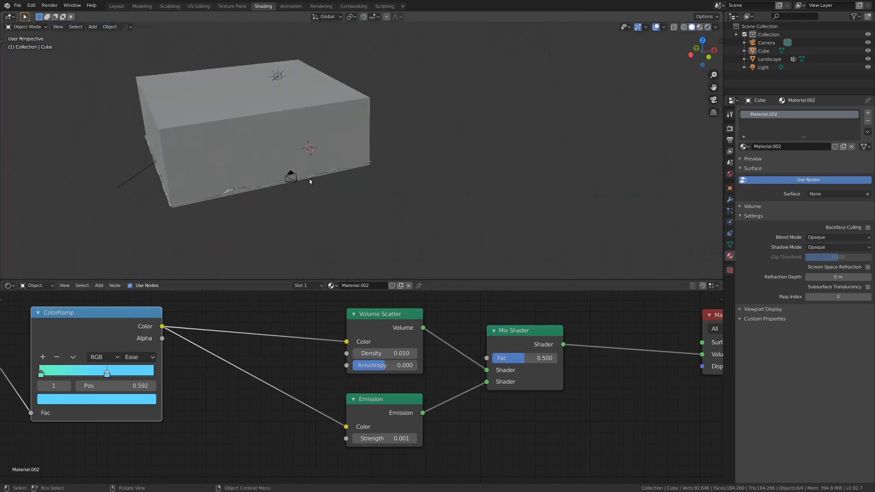
{"action": "right_click_drag", "start_coordinate": [283, 167], "coordinate": [277, 164], "text": "shift"}
{"action": "key", "text": "z"}
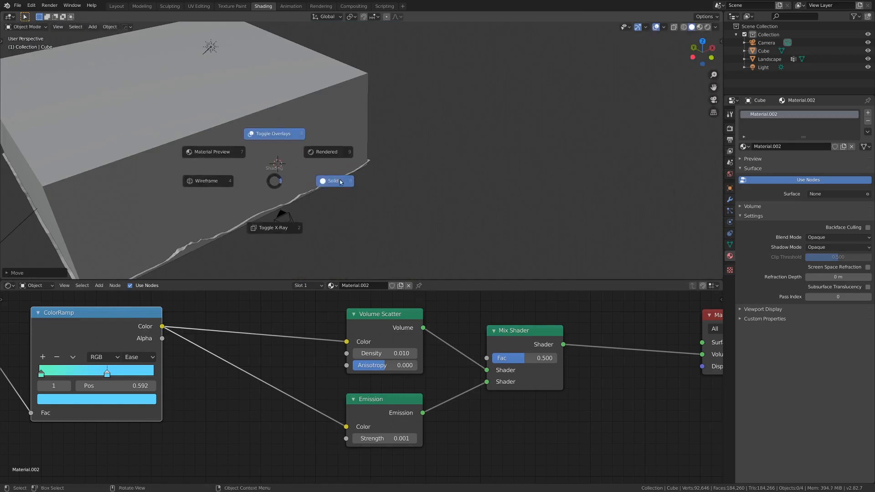
{"action": "left_click", "coordinate": [339, 181]}
Add a second cube and move it clear of the volume cube to about X 5.3, Y -19.0, Z 1.6 m.
{"action": "scroll", "coordinate": [289, 172], "scroll_direction": "down", "scroll_amount": 2}
{"action": "middle_click_drag", "start_coordinate": [289, 172], "coordinate": [330, 144], "text": "shift"}
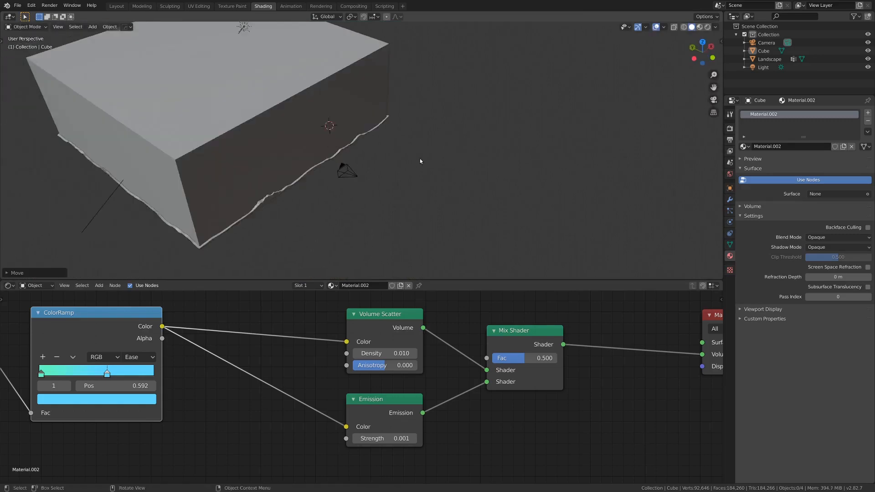
{"action": "scroll", "coordinate": [420, 160], "scroll_direction": "up", "scroll_amount": 2}
{"action": "middle_click_drag", "start_coordinate": [419, 160], "coordinate": [395, 165]}
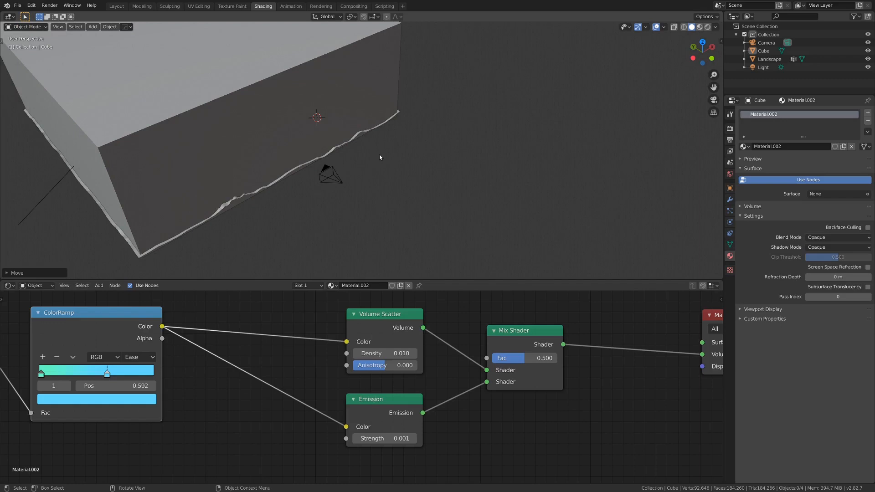
{"action": "key", "text": "shift+a"}
{"action": "left_click", "coordinate": [430, 163]}
{"action": "middle_click_drag", "start_coordinate": [374, 155], "coordinate": [328, 151]}
{"action": "scroll", "coordinate": [327, 150], "scroll_direction": "up", "scroll_amount": 3}
{"action": "key", "text": "g"}
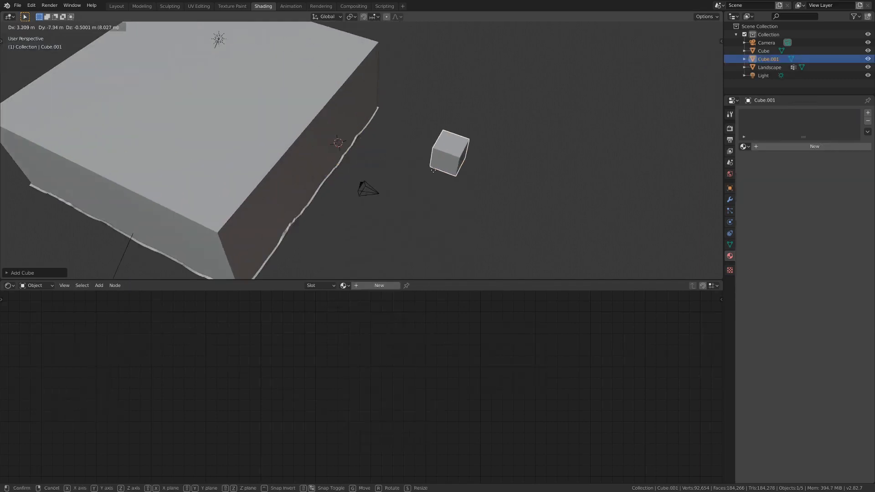
{"action": "left_click", "coordinate": [449, 175]}
Switch to the Layout workspace, frame the new small cube and enter Edit Mode on it.
{"action": "key", "text": "KP_Decimal"}
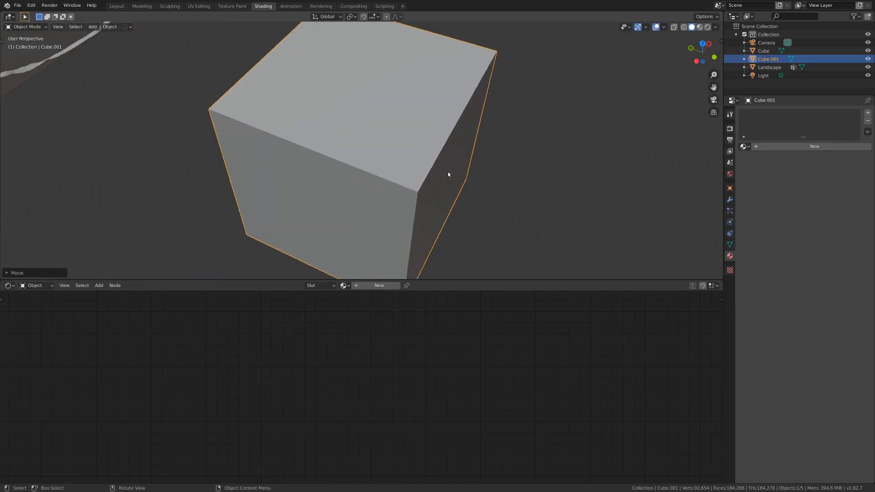
{"action": "left_click", "coordinate": [117, 6]}
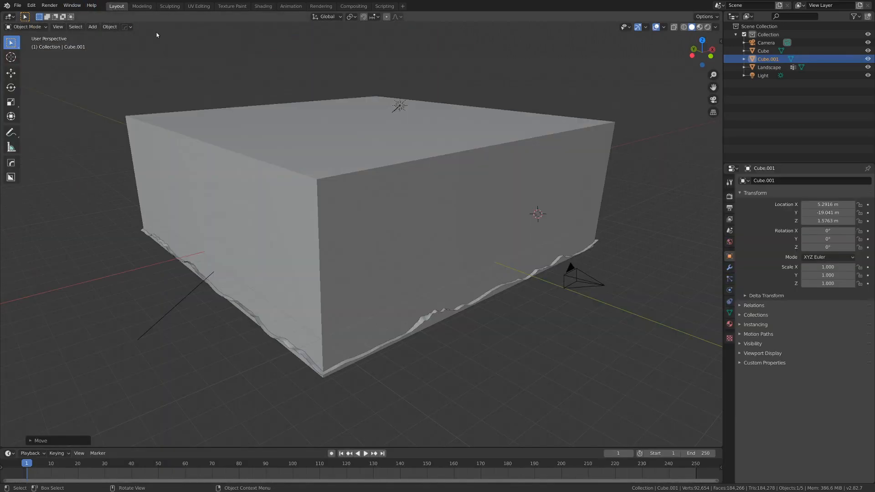
{"action": "key", "text": "KP_Decimal"}
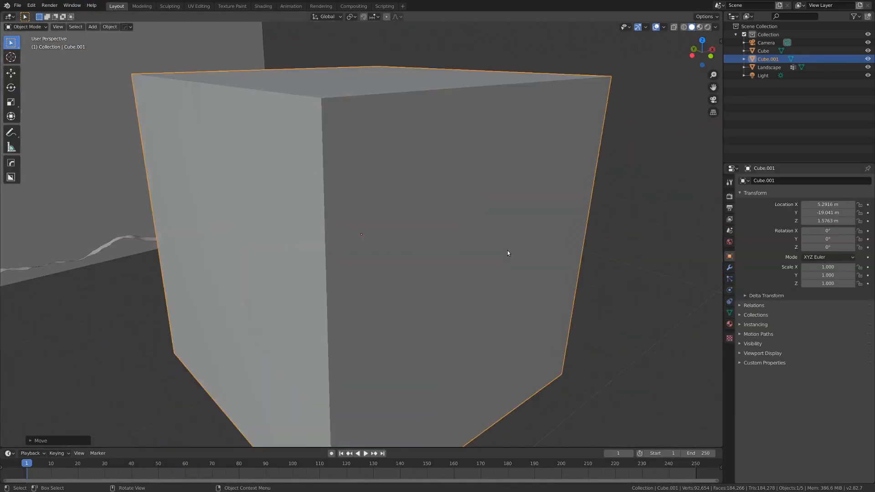
{"action": "middle_click_drag", "start_coordinate": [374, 259], "coordinate": [287, 222]}
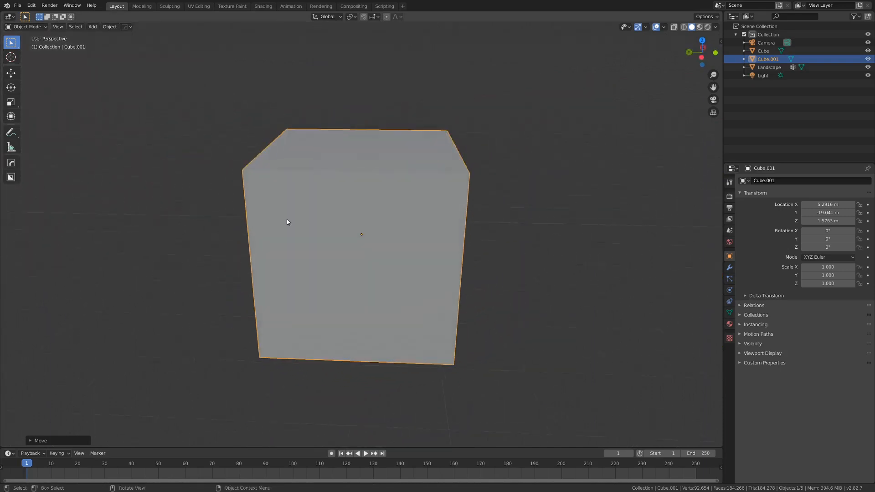
{"action": "key", "text": "ctrl+Tab"}
{"action": "left_click", "coordinate": [360, 225]}
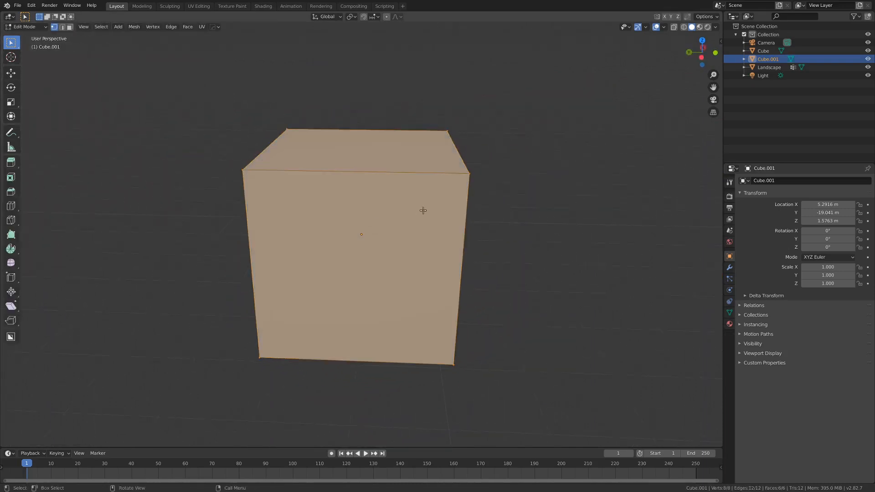
Subdivide the whole cube mesh three times, giving an 8 by 8 grid of faces on each side.
{"action": "right_click", "coordinate": [423, 211]}
{"action": "left_click", "coordinate": [424, 211]}
{"action": "right_click", "coordinate": [423, 211]}
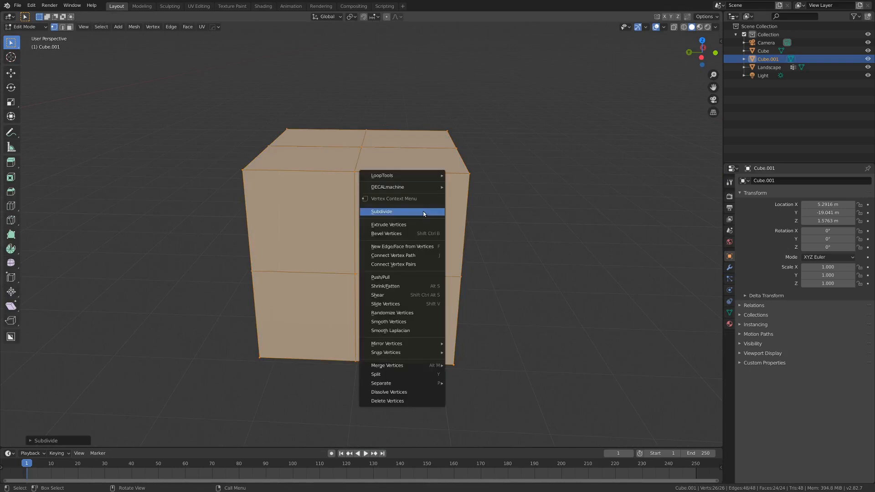
{"action": "left_click", "coordinate": [423, 211]}
{"action": "right_click", "coordinate": [424, 212]}
{"action": "left_click", "coordinate": [424, 212]}
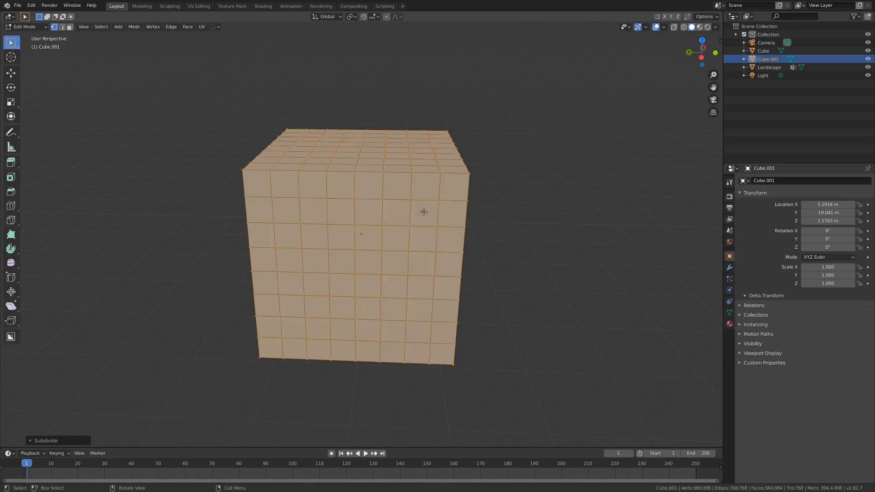
Round the subdivided cube into a sphere with the To Sphere transform.
{"action": "middle_click_drag", "start_coordinate": [510, 179], "coordinate": [223, 228]}
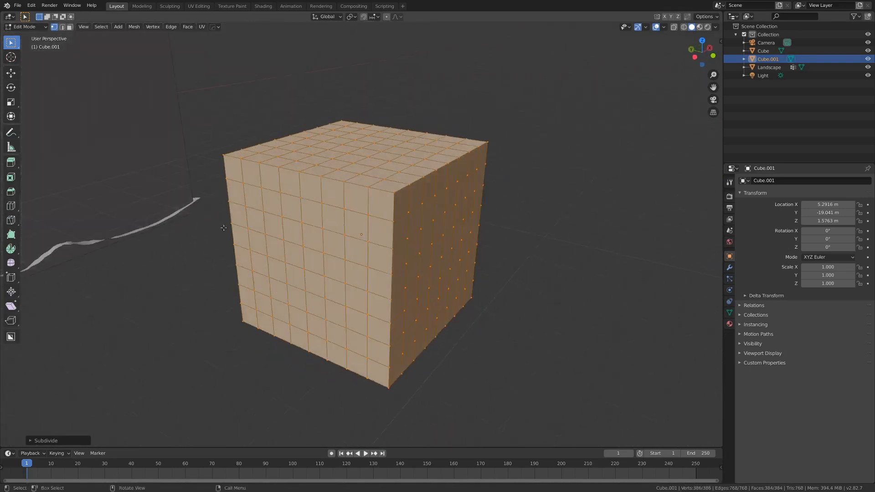
{"action": "key", "text": "shift+alt+s"}
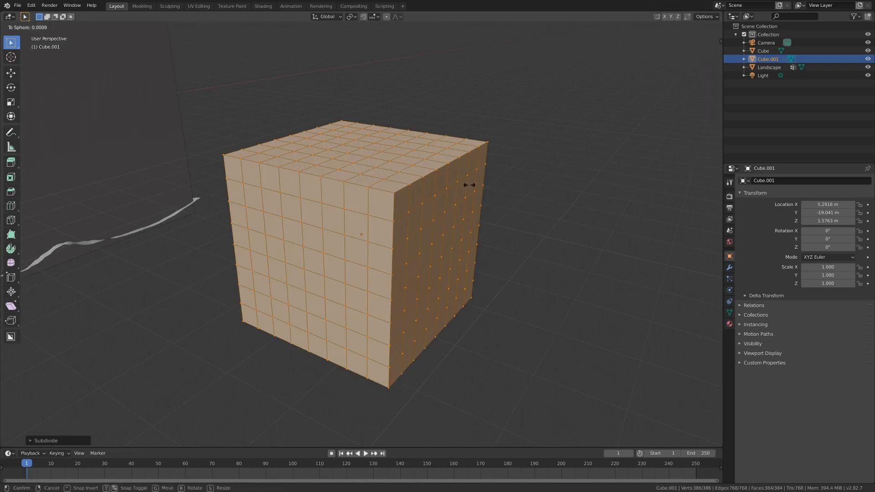
{"action": "left_click", "coordinate": [177, 233]}
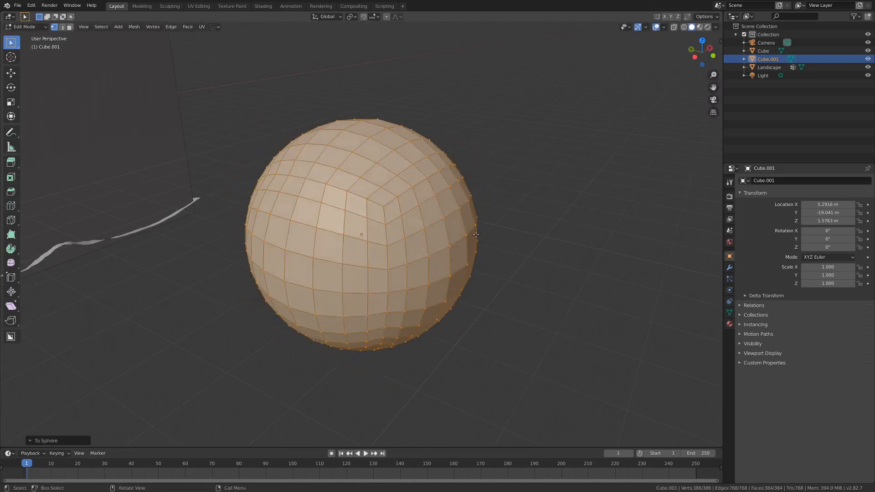
Return to Object Mode and apply smooth shading to the rounded sphere.
{"action": "key", "text": "Tab"}
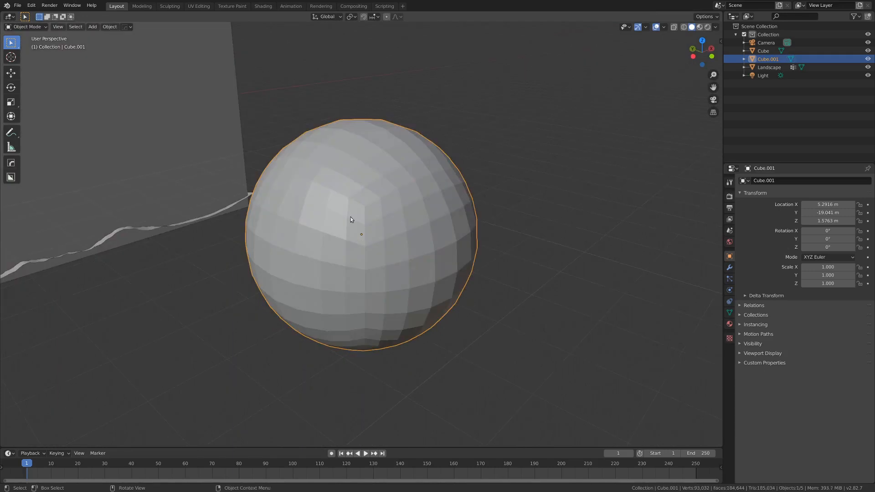
{"action": "right_click", "coordinate": [383, 184]}
{"action": "left_click", "coordinate": [383, 184]}
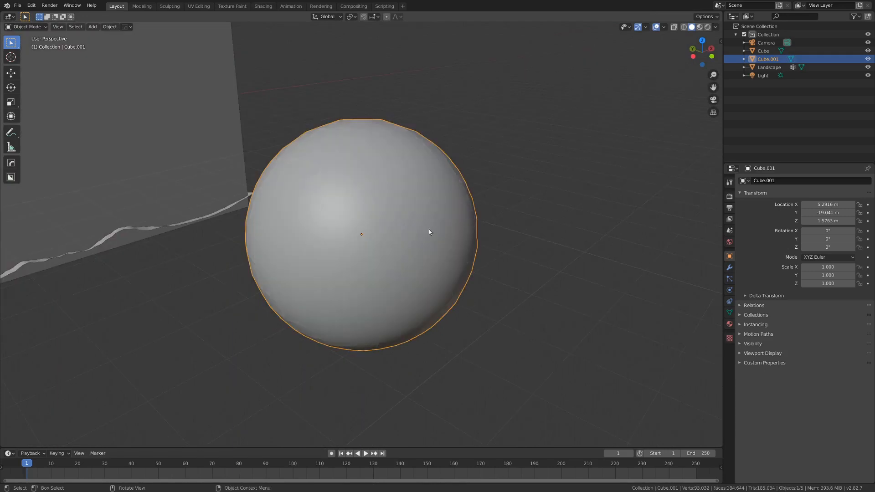
Add a Displace modifier to the sphere and assign it a new texture.
{"action": "left_click", "coordinate": [729, 268]}
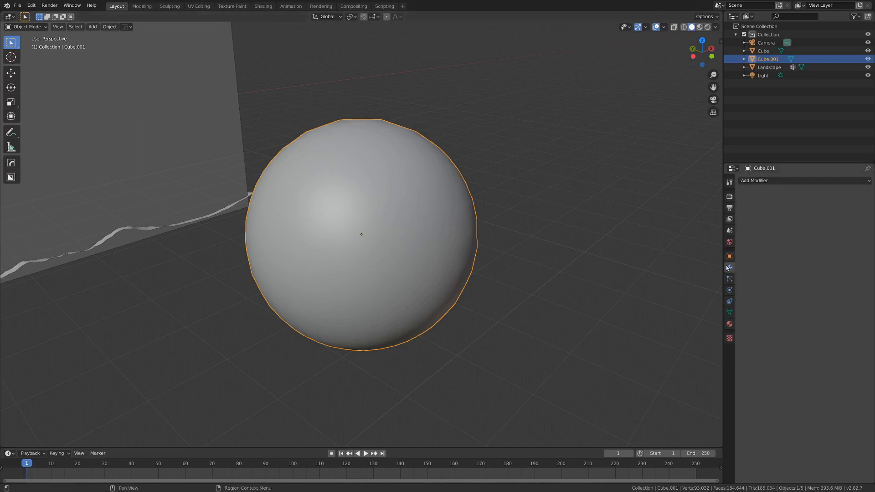
{"action": "left_click", "coordinate": [781, 181]}
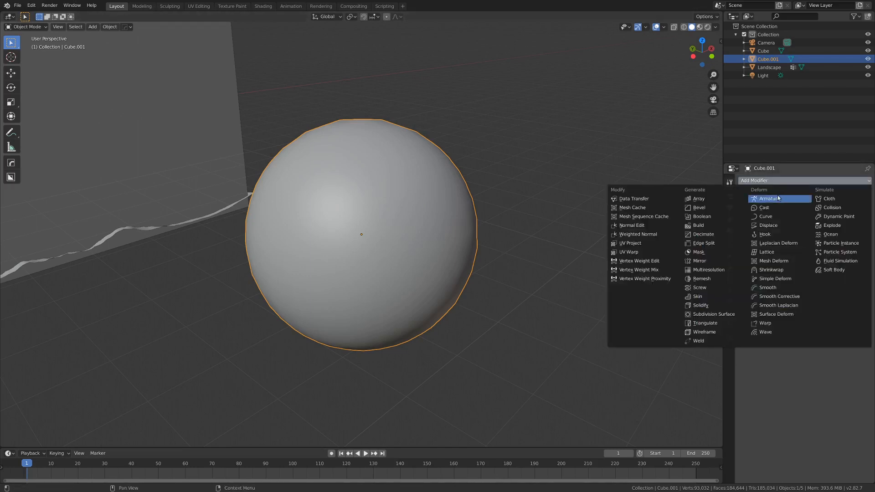
{"action": "left_click", "coordinate": [772, 228]}
{"action": "left_click", "coordinate": [793, 224]}
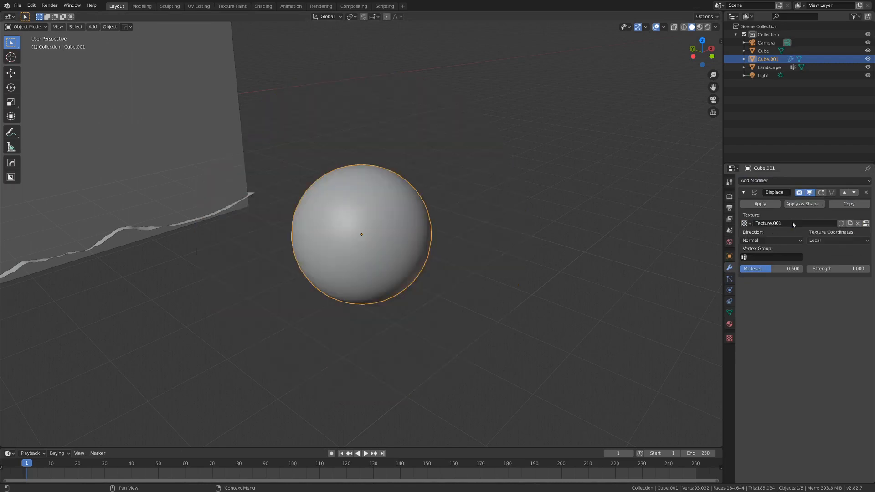
Set the displacement texture's type to Clouds and increase its size for broad, soft bumps.
{"action": "left_click", "coordinate": [866, 224]}
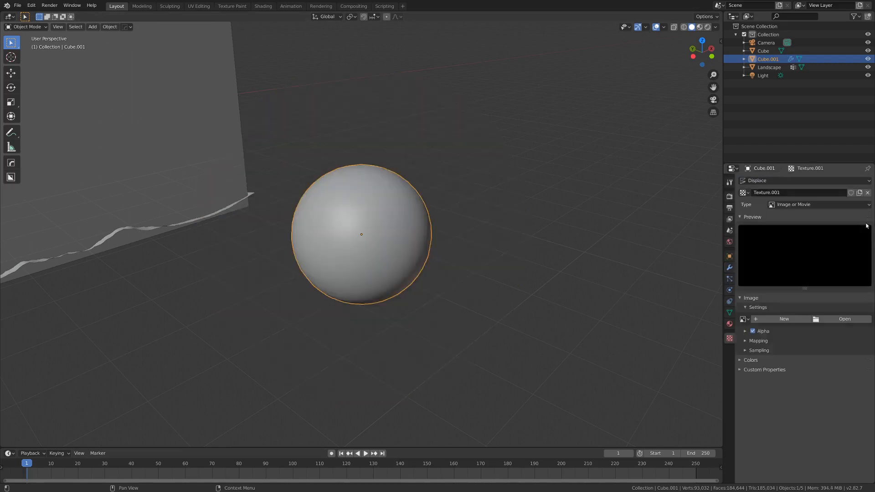
{"action": "left_click", "coordinate": [797, 204]}
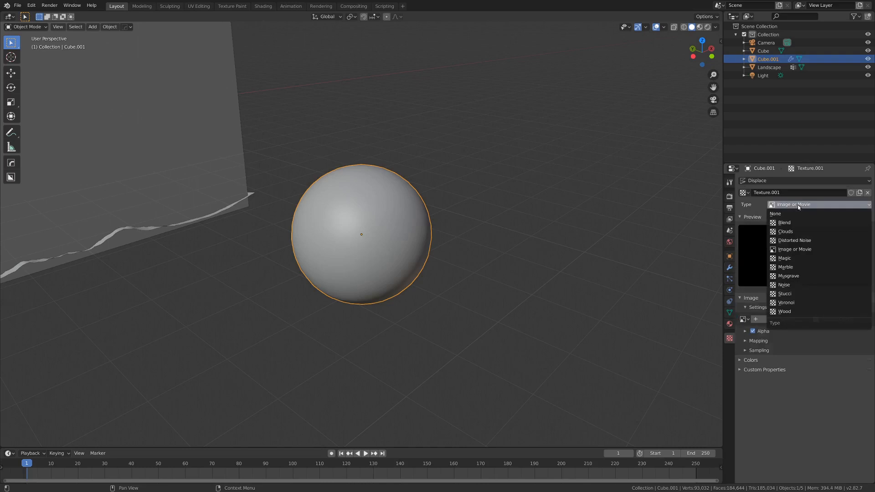
{"action": "left_click", "coordinate": [792, 232]}
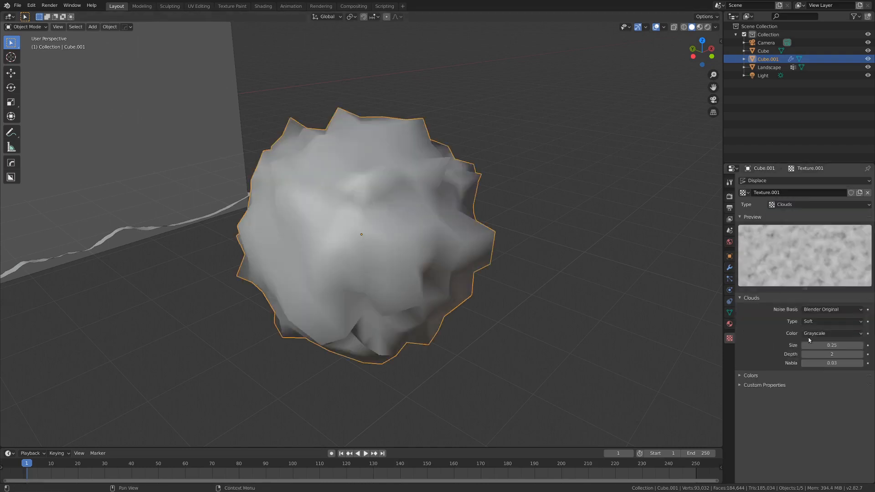
{"action": "left_click_drag", "start_coordinate": [810, 345], "coordinate": [832, 345]}
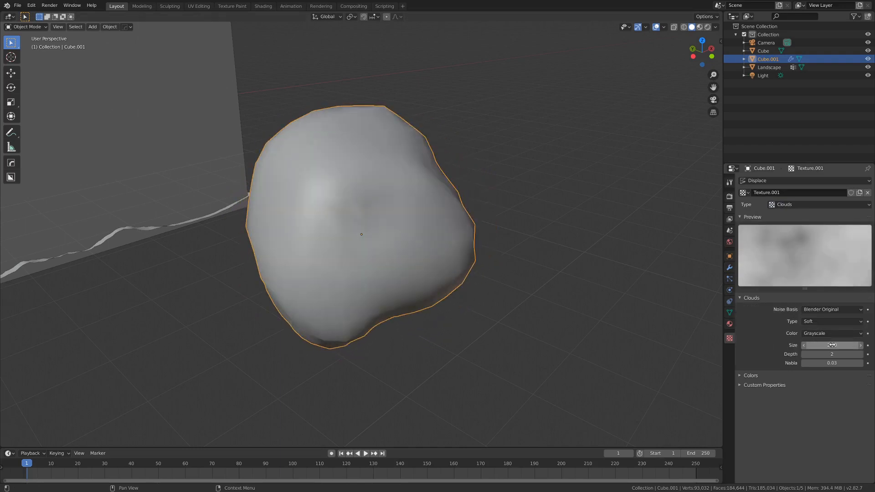
Set the Displace modifier's strength to 0.2 and check the sphere's shape from several angles.
{"action": "left_click", "coordinate": [729, 269]}
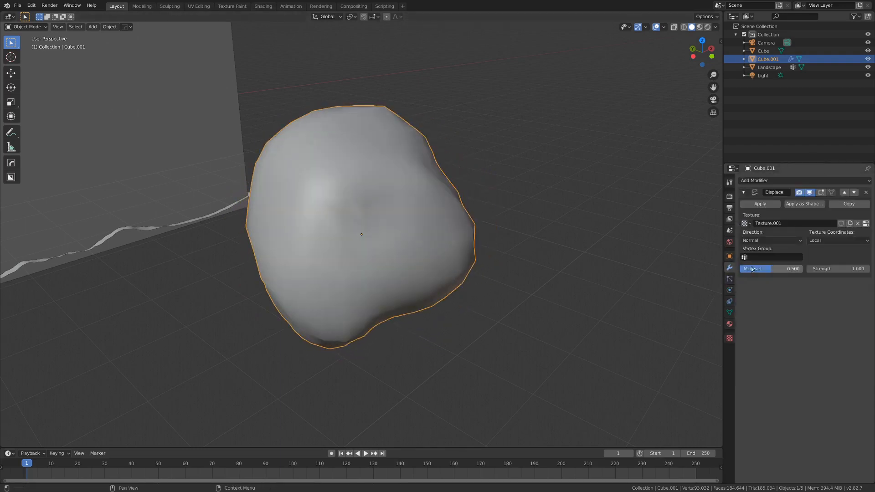
{"action": "left_click", "coordinate": [843, 269]}
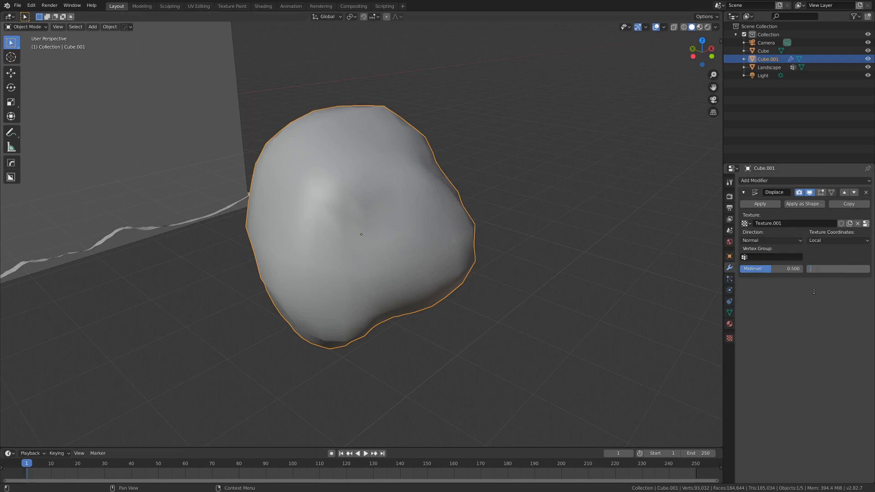
{"action": "type", "text": "0.2"}
{"action": "key", "text": "Return"}
{"action": "middle_click_drag", "start_coordinate": [456, 219], "coordinate": [375, 225]}
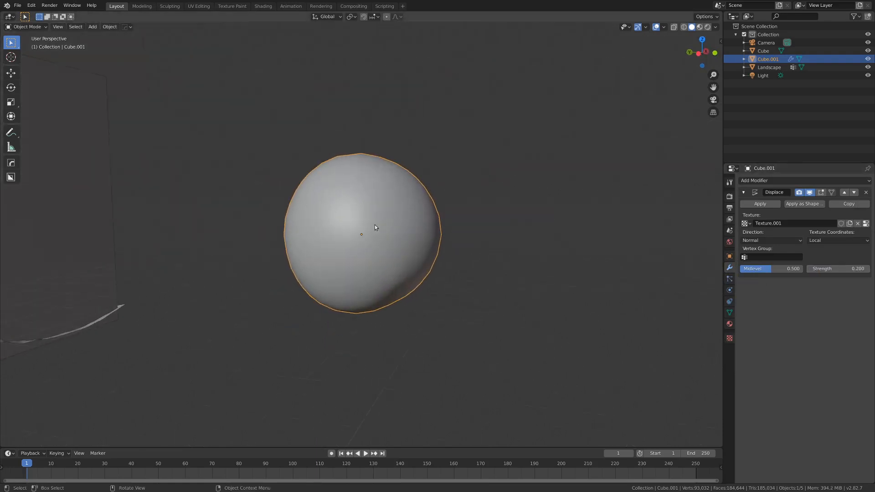
{"action": "middle_click_drag", "start_coordinate": [467, 213], "coordinate": [365, 227]}
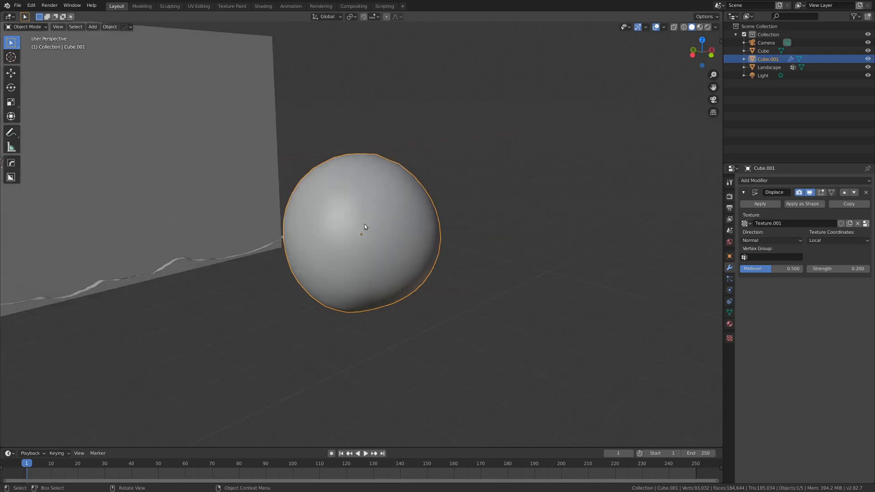
Set the Displace modifier's texture coordinates to Global and test the effect with a cancelled move of the sphere.
{"action": "left_click", "coordinate": [832, 241]}
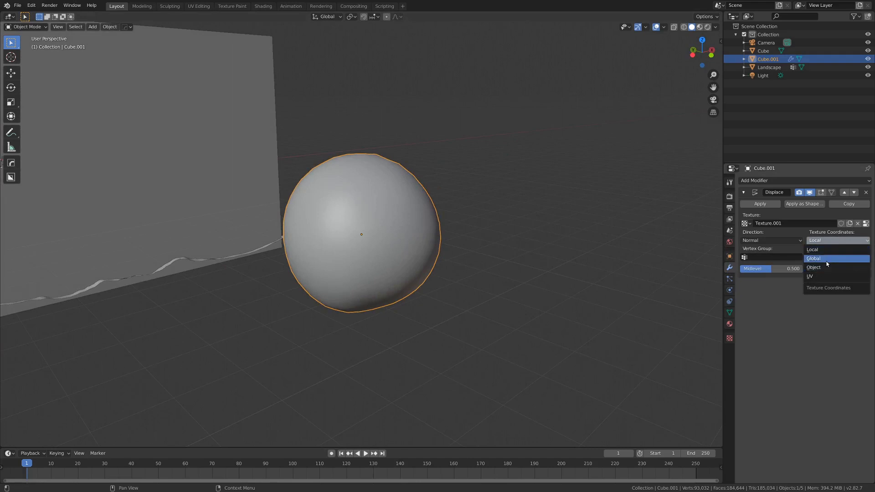
{"action": "left_click", "coordinate": [833, 258]}
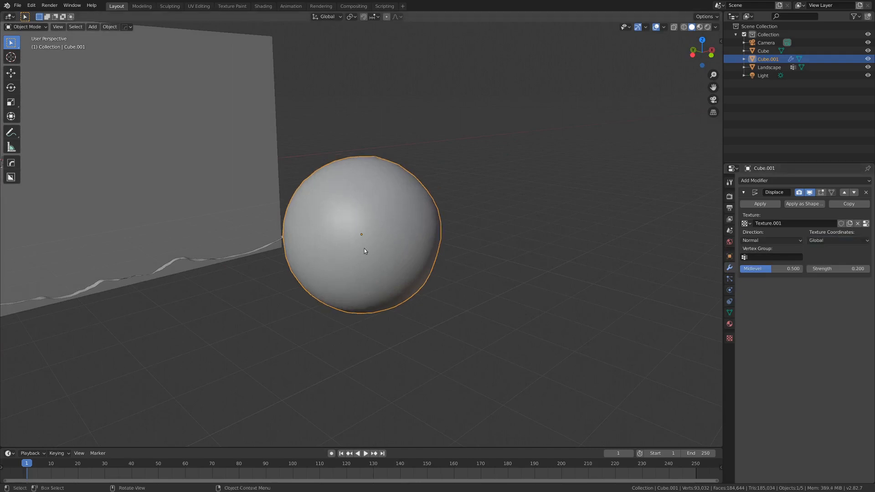
{"action": "key", "text": "g"}
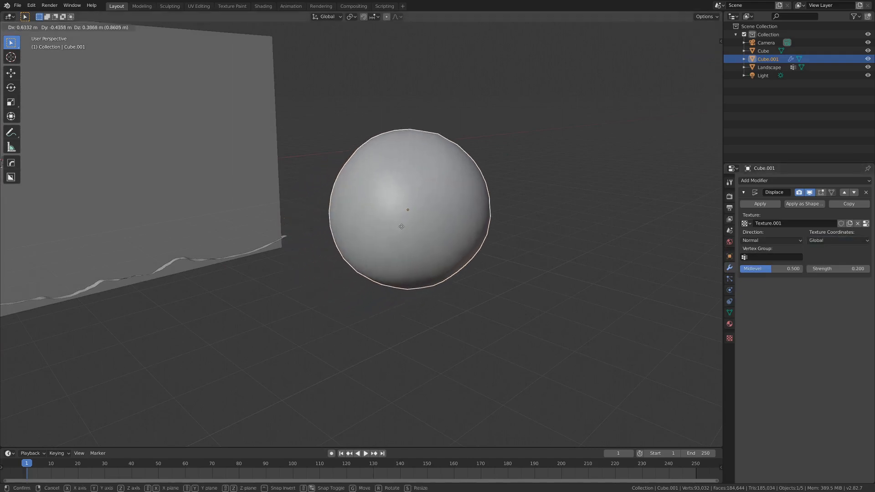
{"action": "right_click", "coordinate": [494, 196]}
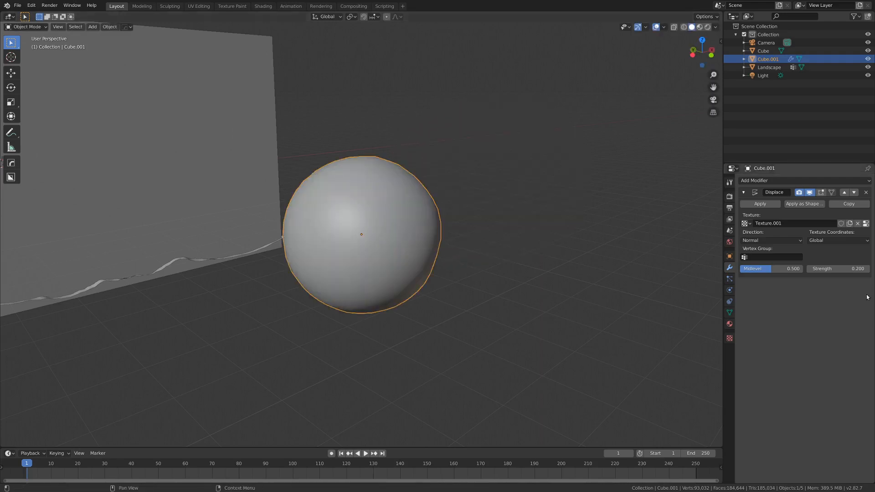
Raise the displacement strength to 1.5 and test how the sphere deforms with a cancelled move.
{"action": "left_click_drag", "start_coordinate": [844, 267], "coordinate": [864, 267]}
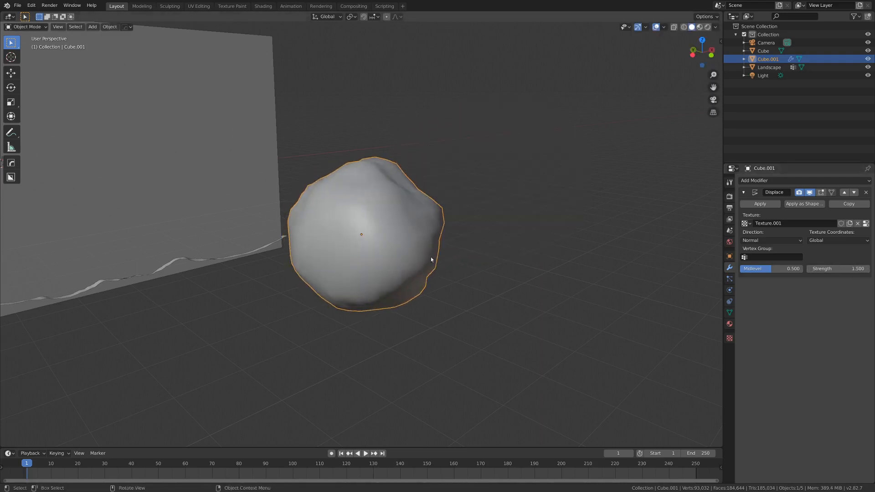
{"action": "key", "text": "g"}
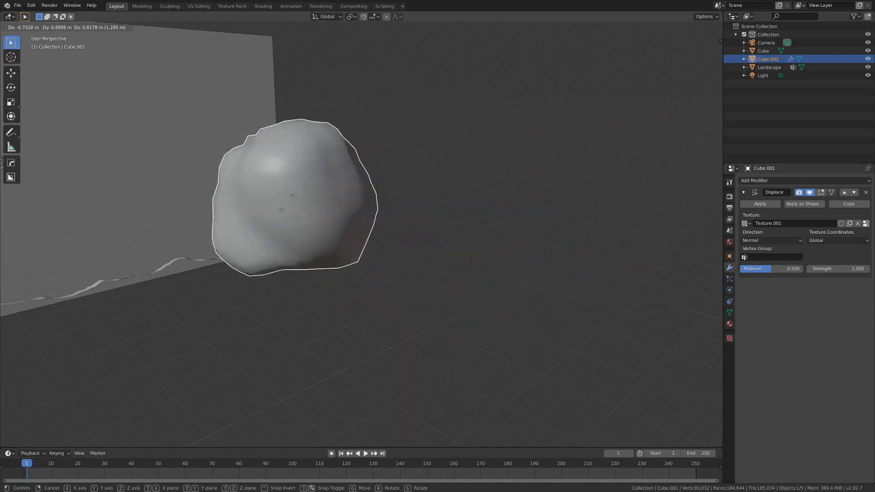
{"action": "right_click", "coordinate": [266, 221]}
Set the Displace modifier's strength to 0.3 and check the shape from above.
{"action": "left_click", "coordinate": [848, 272]}
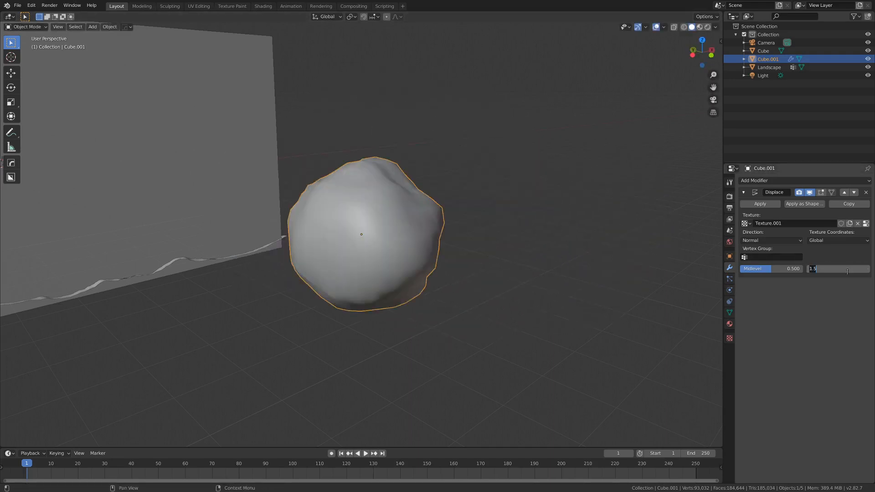
{"action": "key", "text": "Return"}
{"action": "middle_click_drag", "start_coordinate": [442, 254], "coordinate": [379, 266]}
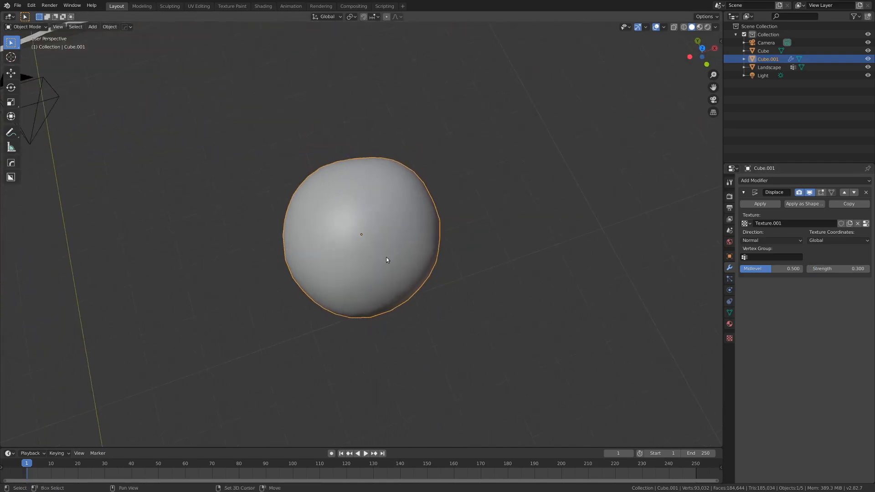
Duplicate the sphere about 3.3 m toward negative X, then duplicate the pair about 3 m toward negative Y.
{"action": "key", "text": "shift+d"}
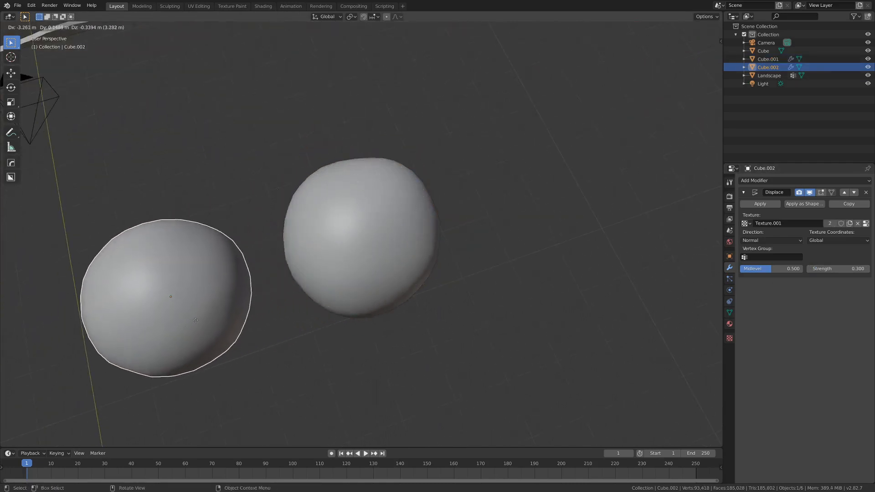
{"action": "left_click", "coordinate": [184, 326]}
{"action": "middle_click_drag", "start_coordinate": [185, 326], "coordinate": [457, 244]}
{"action": "left_click", "coordinate": [457, 244], "text": "shift"}
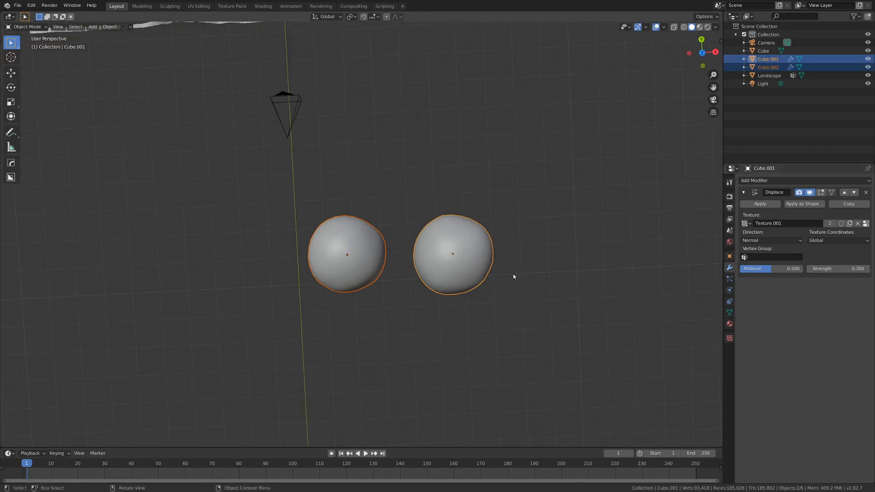
{"action": "middle_click_drag", "start_coordinate": [439, 273], "coordinate": [422, 271]}
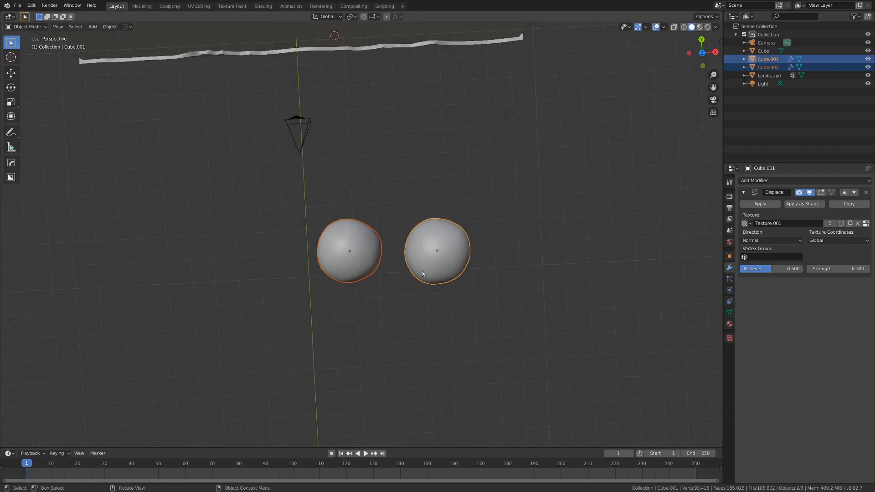
{"action": "key", "text": "shift+d"}
{"action": "left_click", "coordinate": [422, 355]}
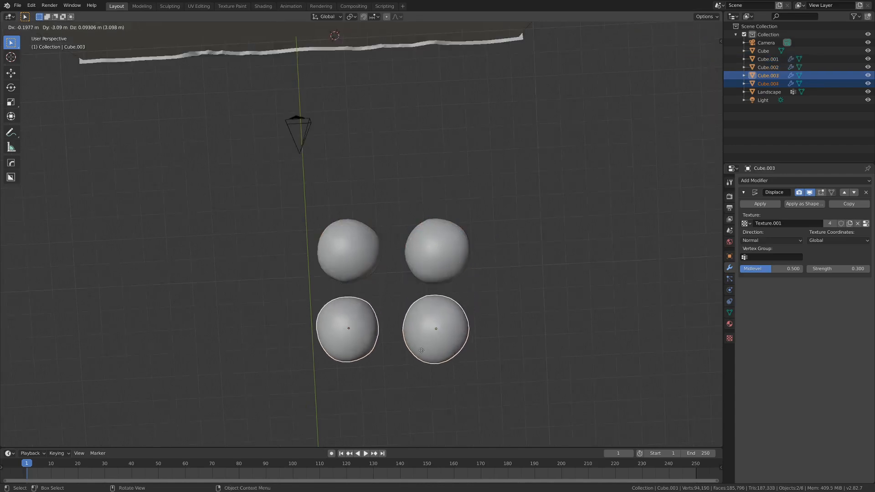
Select all four spheres and duplicate them as a second group beside the first, toward negative X.
{"action": "left_click", "coordinate": [431, 261], "text": "shift"}
{"action": "left_click", "coordinate": [335, 247], "text": "shift"}
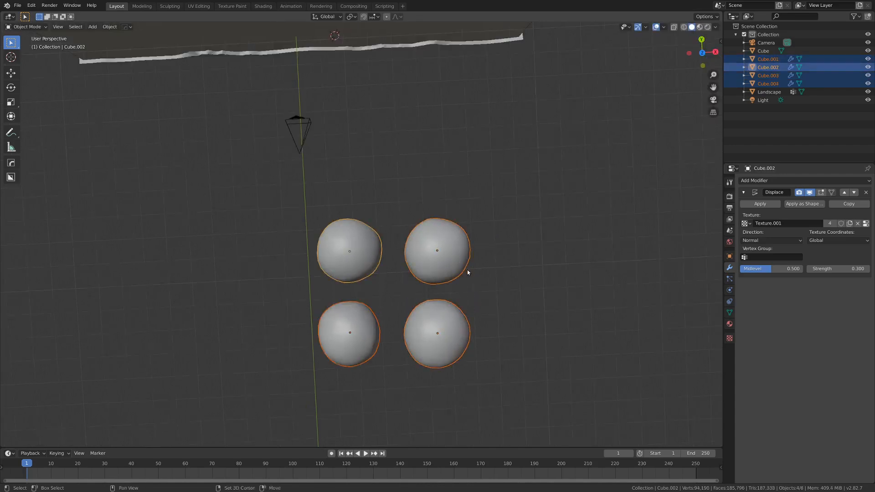
{"action": "key", "text": "shift+d"}
{"action": "left_click", "coordinate": [102, 250]}
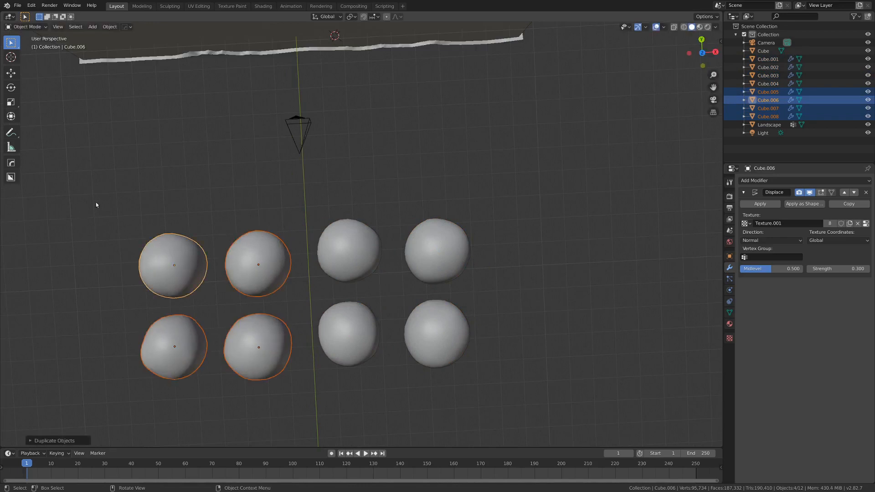
Select all eight spheres and move them into a new collection named "bubles".
{"action": "left_click_drag", "start_coordinate": [95, 201], "coordinate": [557, 404]}
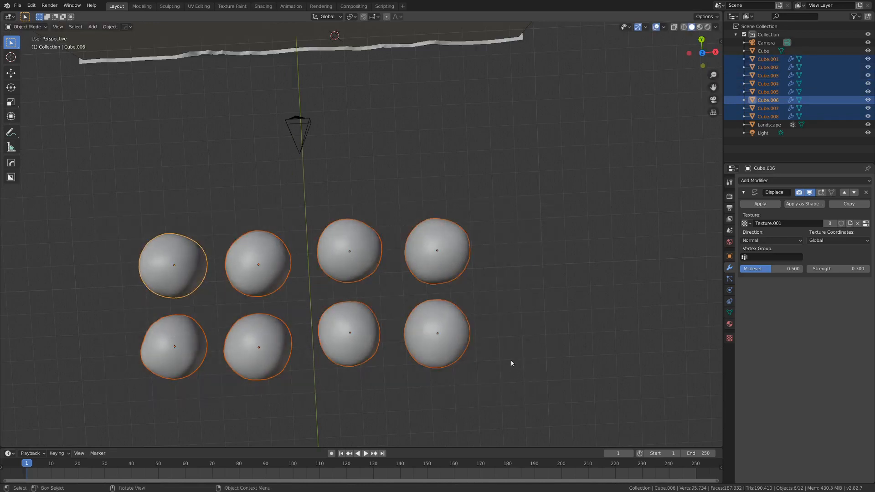
{"action": "key", "text": "m"}
{"action": "left_click", "coordinate": [480, 384]}
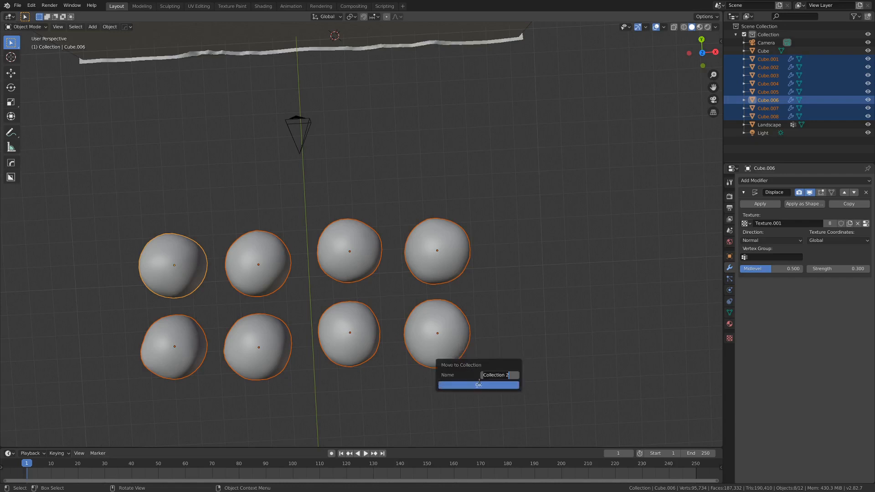
{"action": "type", "text": "bubles"}
{"action": "key", "text": "Return"}
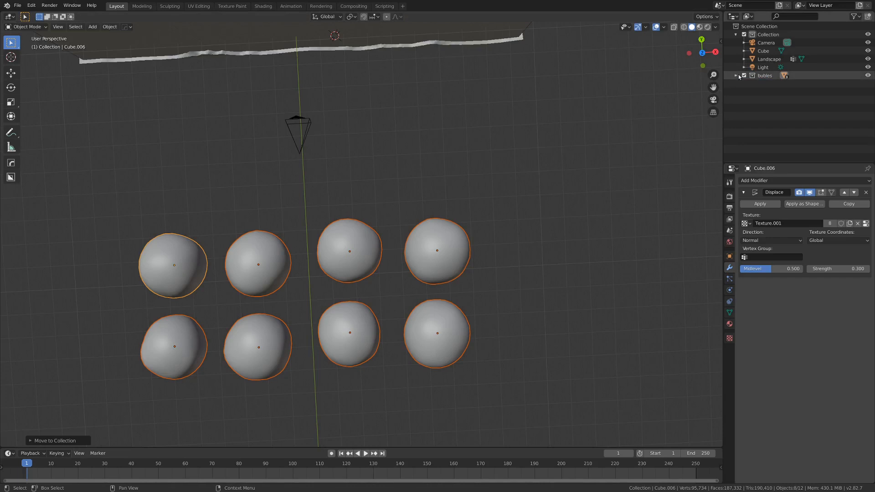
Examine the landscape and volume cube from several angles, including in rendered shading.
{"action": "scroll", "coordinate": [376, 246], "scroll_direction": "down", "scroll_amount": 5}
{"action": "middle_click_drag", "start_coordinate": [376, 245], "coordinate": [395, 230]}
{"action": "scroll", "coordinate": [323, 242], "scroll_direction": "up", "scroll_amount": 2}
{"action": "middle_click_drag", "start_coordinate": [321, 242], "coordinate": [299, 238]}
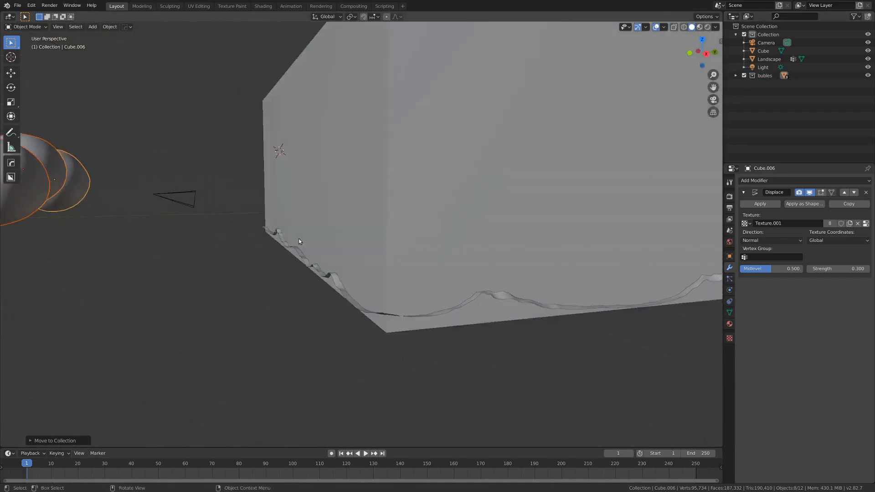
{"action": "scroll", "coordinate": [297, 238], "scroll_direction": "up", "scroll_amount": 2}
{"action": "scroll", "coordinate": [420, 201], "scroll_direction": "down", "scroll_amount": 2}
{"action": "mouse_move", "coordinate": [383, 228]}
{"action": "middle_mouse_down"}
{"action": "mouse_move", "coordinate": [393, 230]}
{"action": "mouse_move", "coordinate": [397, 256]}
{"action": "middle_mouse_up"}
{"action": "key", "text": "z"}
{"action": "left_click", "coordinate": [393, 285]}
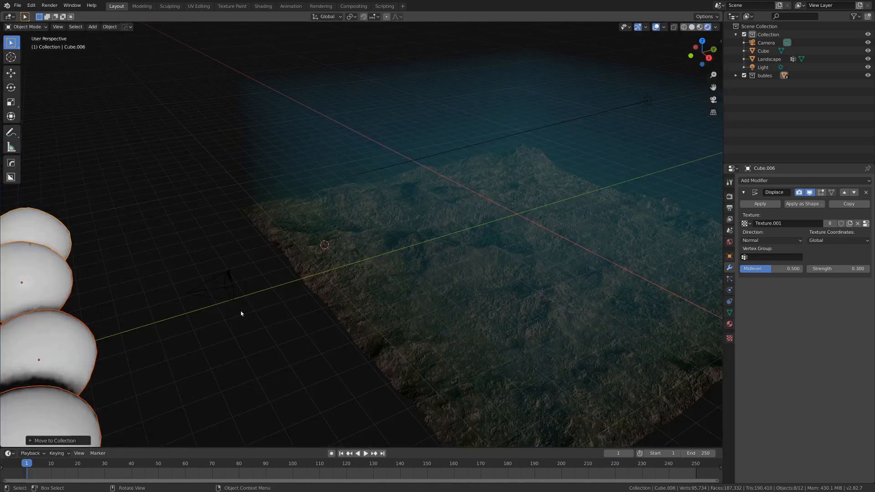
{"action": "middle_click_drag", "start_coordinate": [481, 224], "coordinate": [407, 220]}
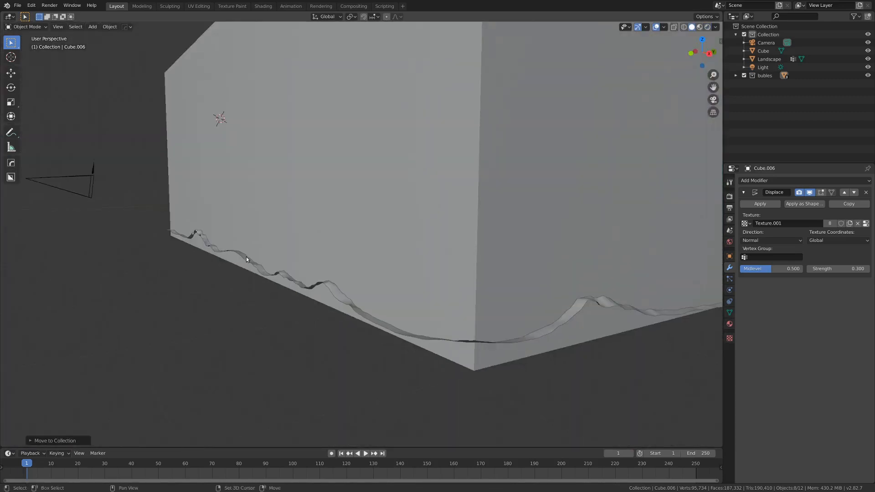
Add a mesh plane at the 3D cursor and scale it up to nearly five times its size.
{"action": "key", "text": "shift+a"}
{"action": "mouse_move", "coordinate": [246, 256]}
{"action": "left_click", "coordinate": [310, 256]}
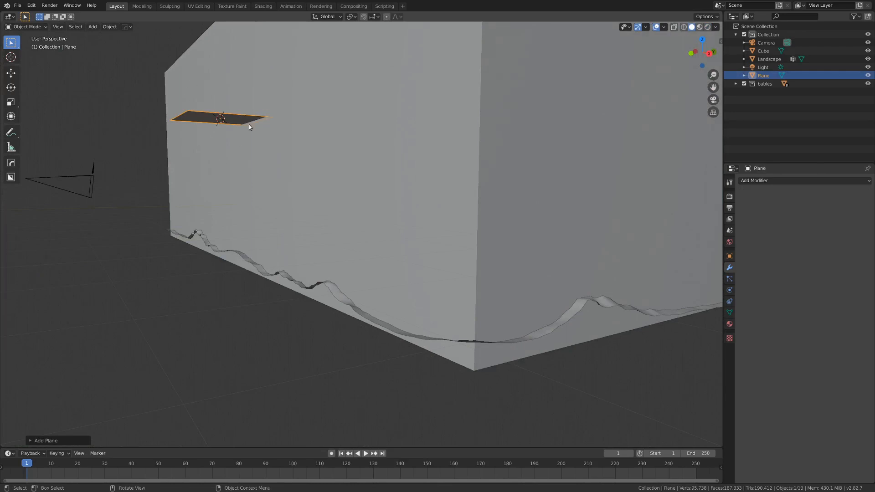
{"action": "key", "text": "s"}
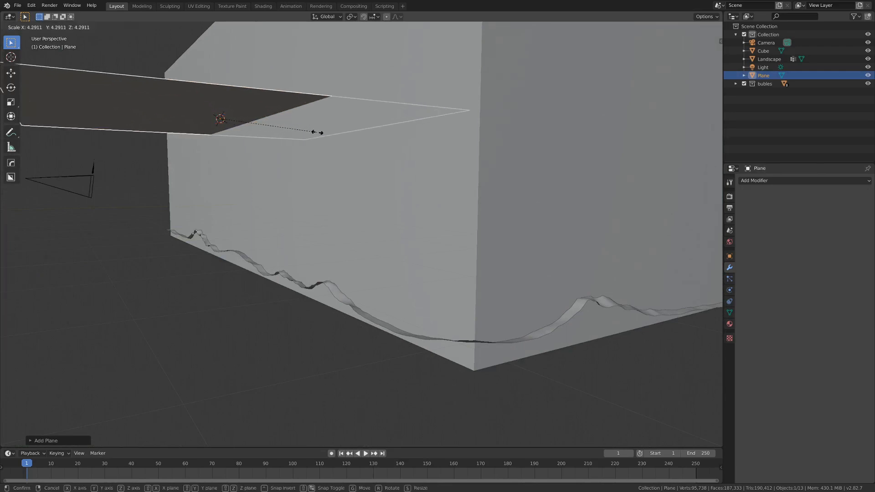
{"action": "left_click", "coordinate": [329, 133]}
Turn on X-ray shading and, from the top view, move the plane about 1.6 m toward negative X and 2.5 m toward positive Y.
{"action": "scroll", "coordinate": [328, 133], "scroll_direction": "down", "scroll_amount": 4}
{"action": "middle_click_drag", "start_coordinate": [328, 133], "coordinate": [398, 223]}
{"action": "key", "text": "KP_7"}
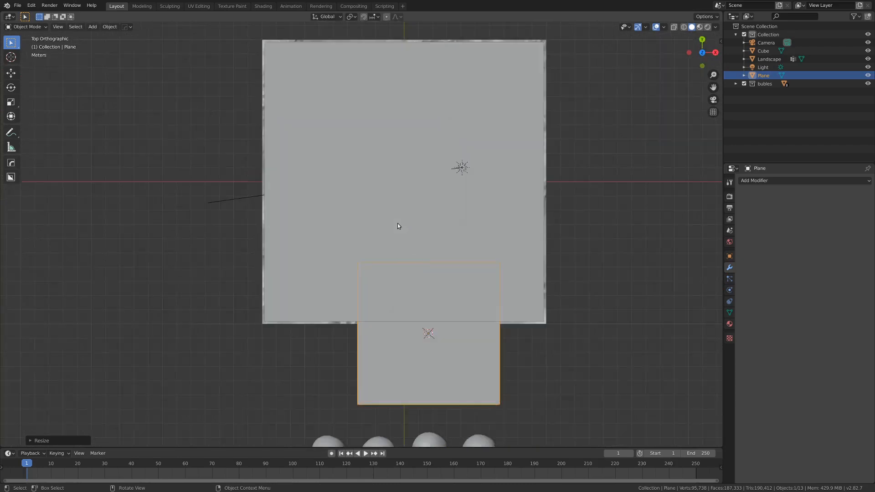
{"action": "key", "text": "z"}
{"action": "left_click", "coordinate": [402, 267]}
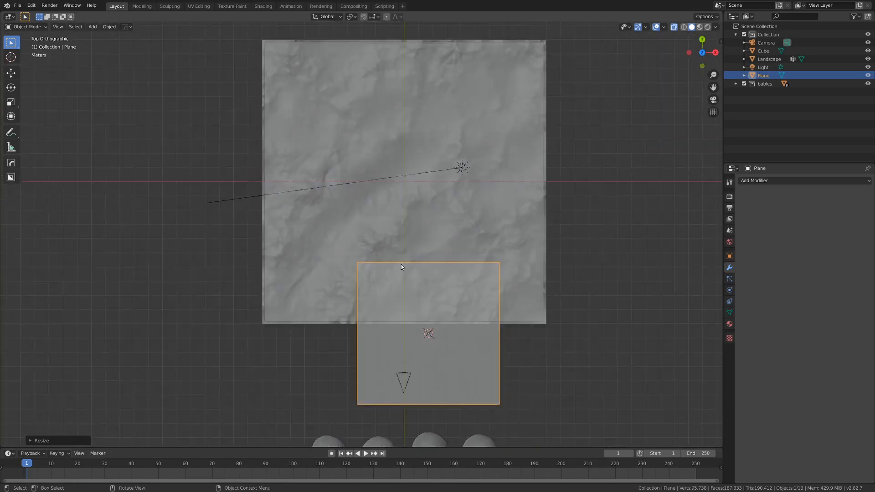
{"action": "key", "text": "z"}
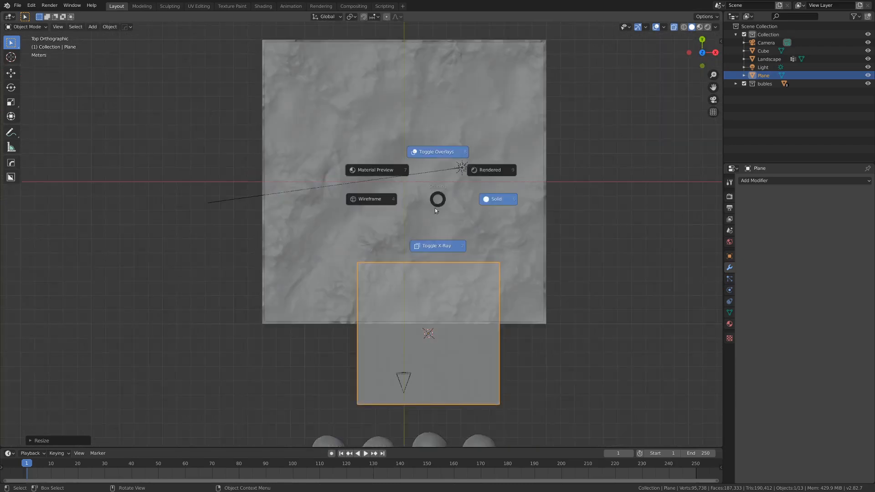
{"action": "left_click", "coordinate": [436, 247]}
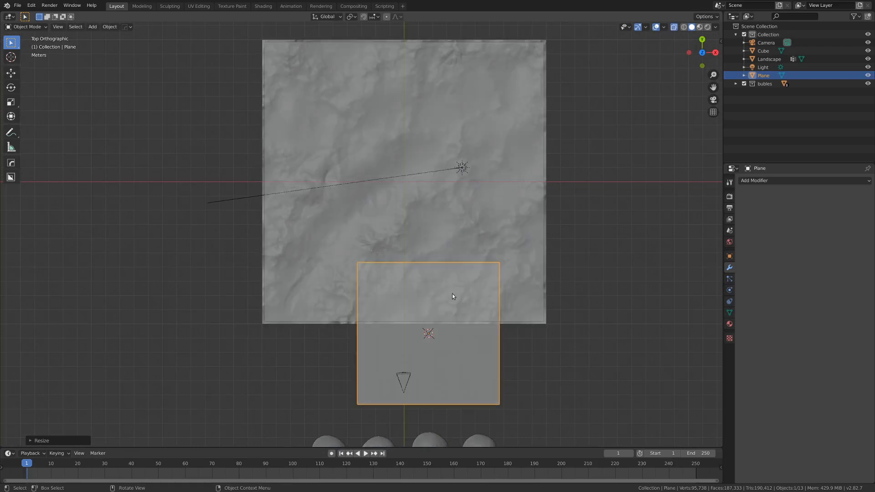
{"action": "key", "text": "g"}
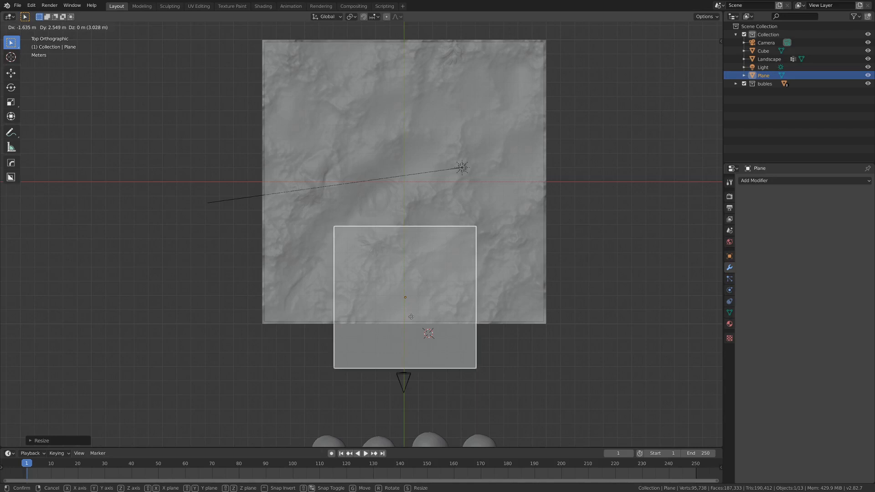
{"action": "left_click", "coordinate": [410, 316]}
Lower the plane along the Z axis to just beneath the landscape.
{"action": "middle_click_drag", "start_coordinate": [409, 316], "coordinate": [483, 196]}
{"action": "key", "text": "g"}
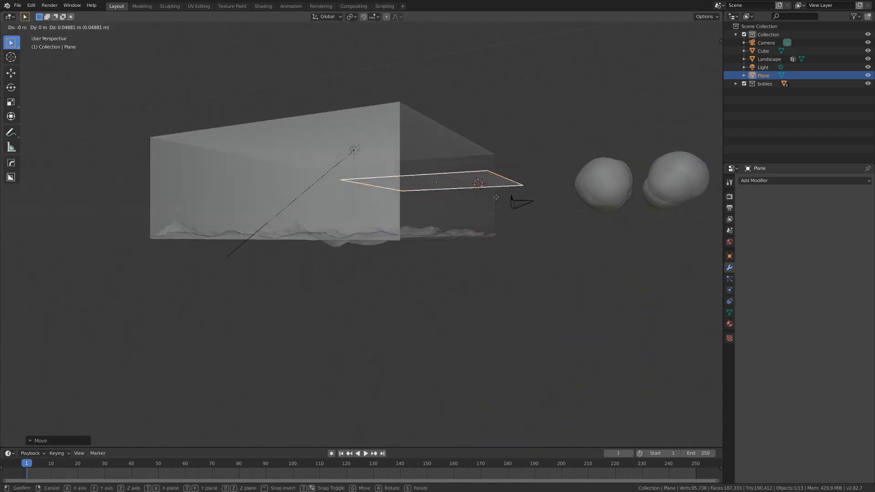
{"action": "key", "text": "z"}
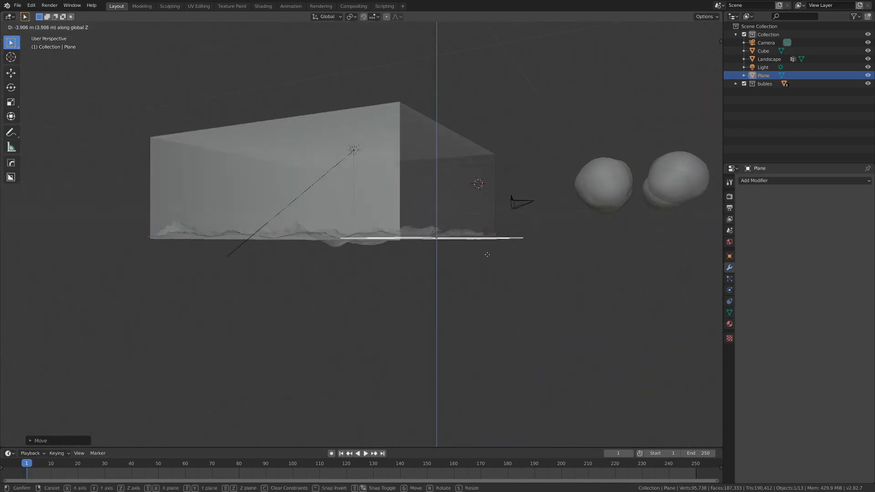
{"action": "left_click", "coordinate": [485, 269]}
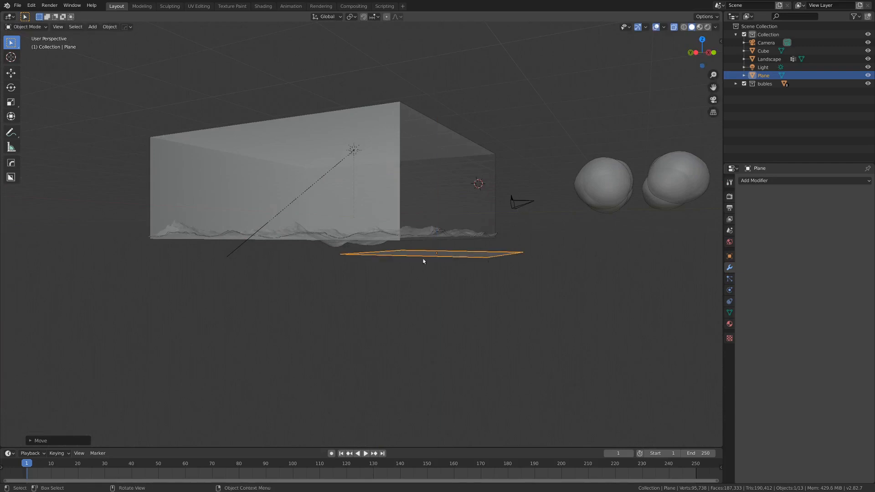
Examine the plane's placement under the landscape from closer angles in rendered shading, returning to solid shading.
{"action": "scroll", "coordinate": [400, 266], "scroll_direction": "up", "scroll_amount": 3}
{"action": "mouse_move", "coordinate": [449, 249]}
{"action": "middle_mouse_down"}
{"action": "mouse_move", "coordinate": [416, 234]}
{"action": "mouse_move", "coordinate": [478, 248]}
{"action": "mouse_move", "coordinate": [349, 269]}
{"action": "mouse_move", "coordinate": [390, 295]}
{"action": "middle_mouse_up"}
{"action": "scroll", "coordinate": [479, 248], "scroll_direction": "up", "scroll_amount": 3}
{"action": "key", "text": "z"}
{"action": "left_click", "coordinate": [460, 239]}
{"action": "middle_click_drag", "start_coordinate": [332, 323], "coordinate": [324, 309]}
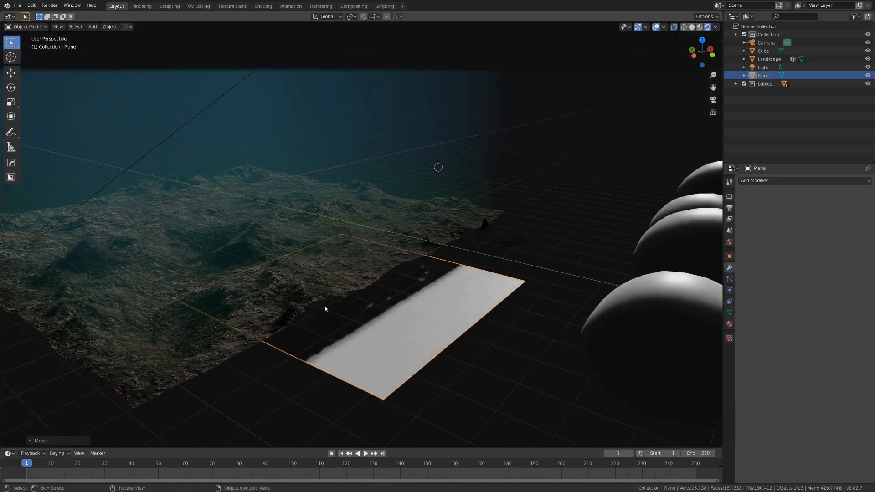
{"action": "key", "text": "z"}
{"action": "left_click", "coordinate": [378, 305]}
{"action": "middle_click_drag", "start_coordinate": [469, 294], "coordinate": [408, 295]}
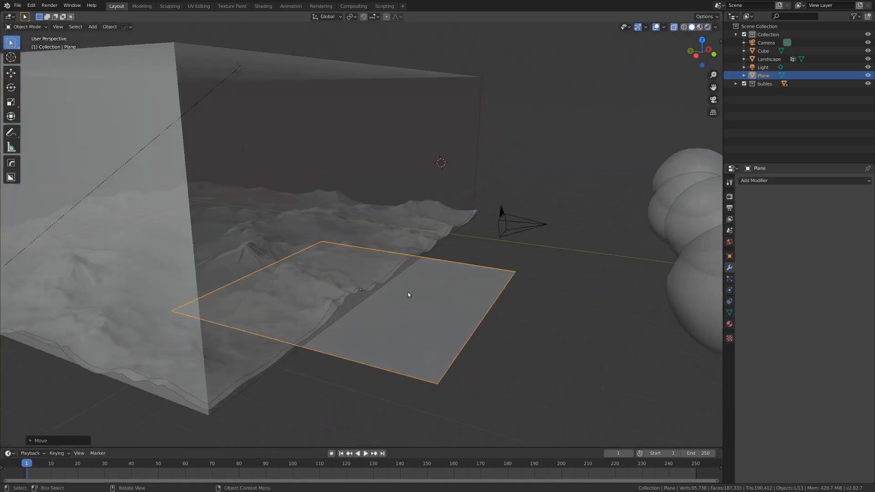
Parent the plane to the camera object.
{"action": "left_click", "coordinate": [516, 221], "text": "shift"}
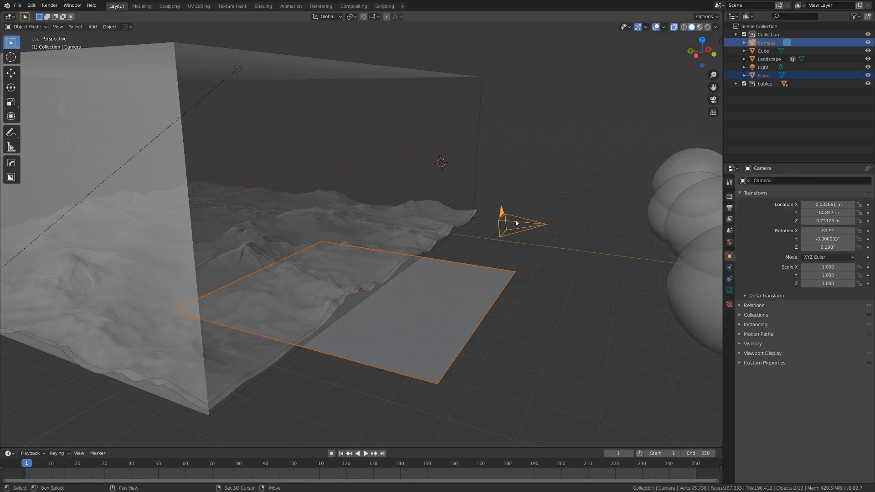
{"action": "key", "text": "ctrl+p"}
{"action": "left_click", "coordinate": [516, 221]}
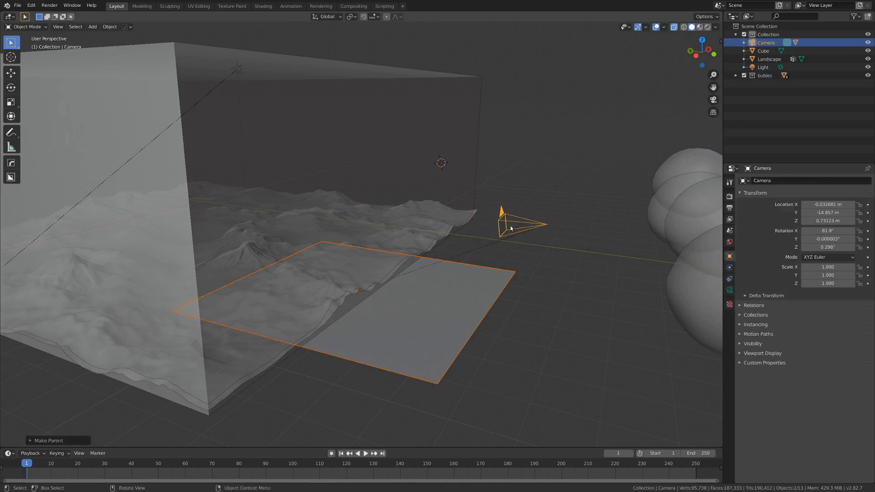
Test-move the camera together with its parented plane and cancel the move.
{"action": "left_click", "coordinate": [523, 224]}
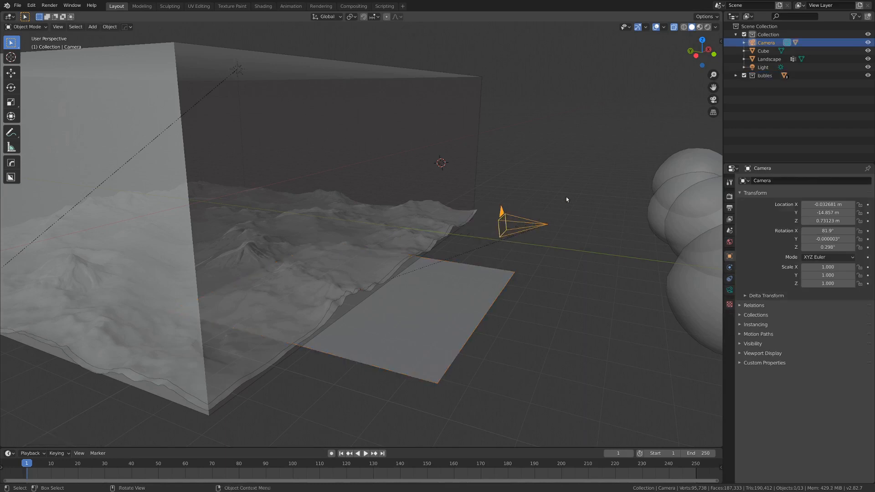
{"action": "key", "text": "g"}
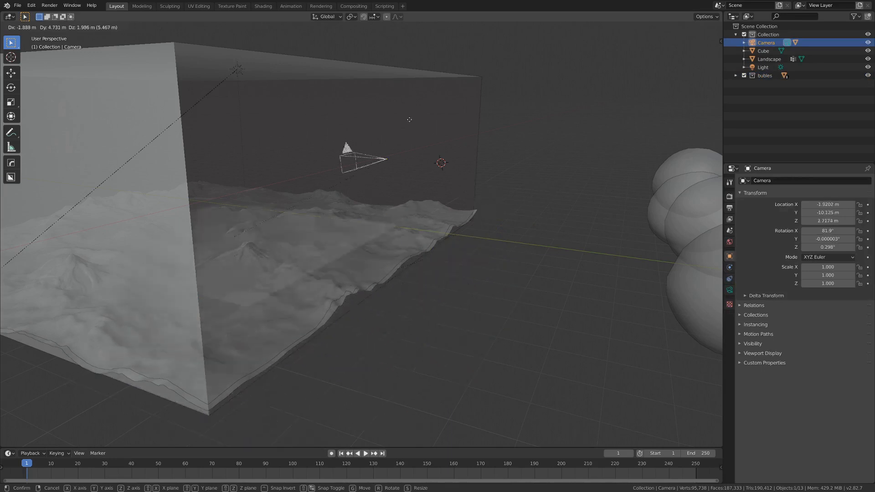
{"action": "left_click", "coordinate": [535, 214]}
Select the plane alone and add an emitter particle system to it.
{"action": "left_click", "coordinate": [458, 306]}
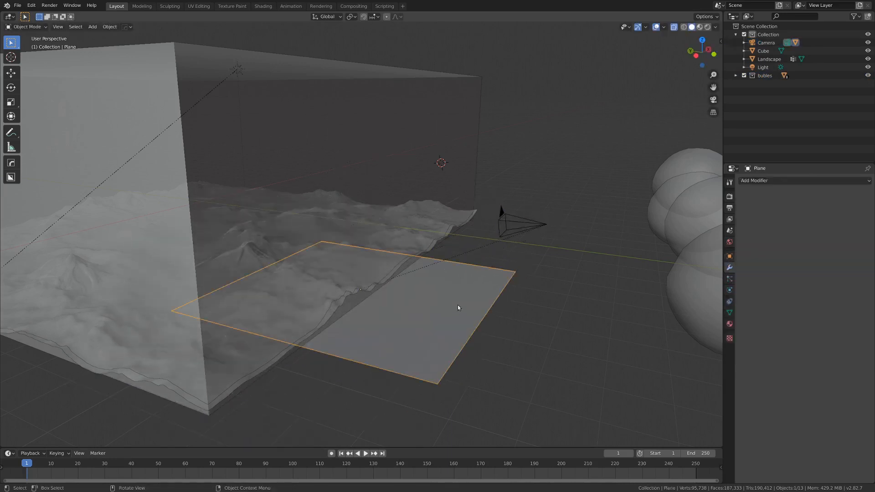
{"action": "scroll", "coordinate": [420, 280], "scroll_direction": "down", "scroll_amount": 4}
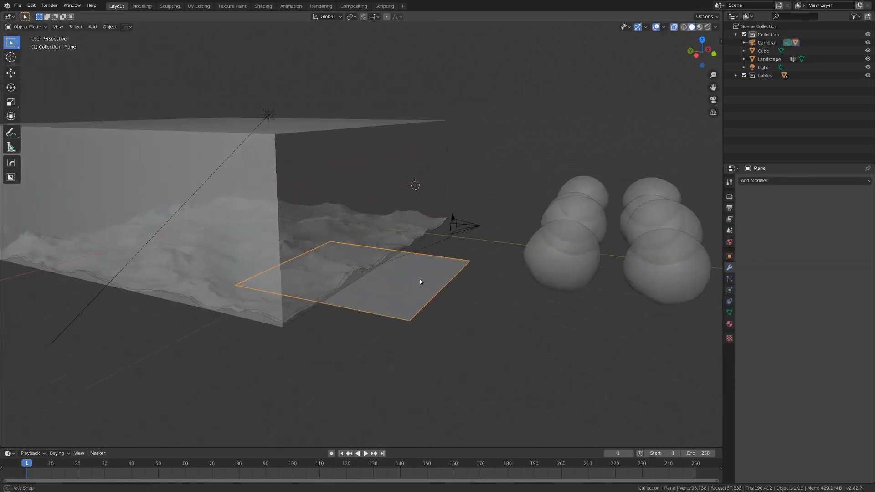
{"action": "middle_click_drag", "start_coordinate": [420, 281], "coordinate": [419, 270]}
{"action": "scroll", "coordinate": [420, 270], "scroll_direction": "up", "scroll_amount": 3}
{"action": "scroll", "coordinate": [426, 294], "scroll_direction": "down", "scroll_amount": 5}
{"action": "scroll", "coordinate": [426, 297], "scroll_direction": "up", "scroll_amount": 2}
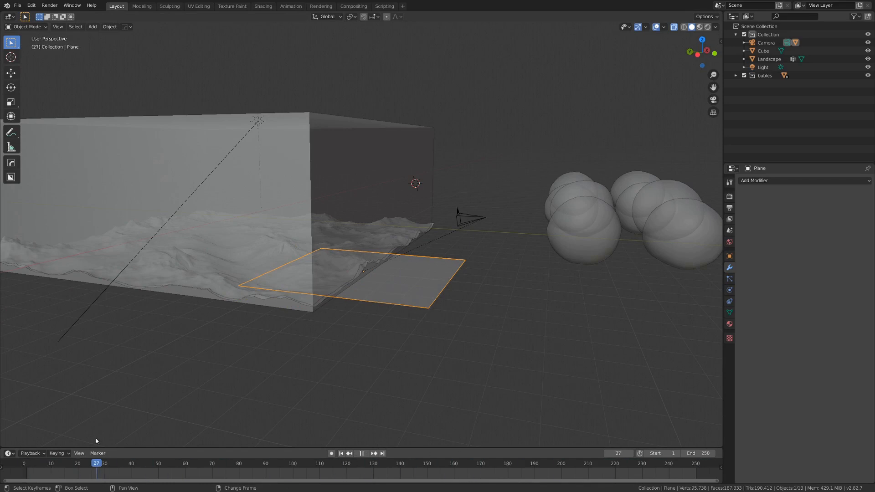
{"action": "key", "text": "Escape"}
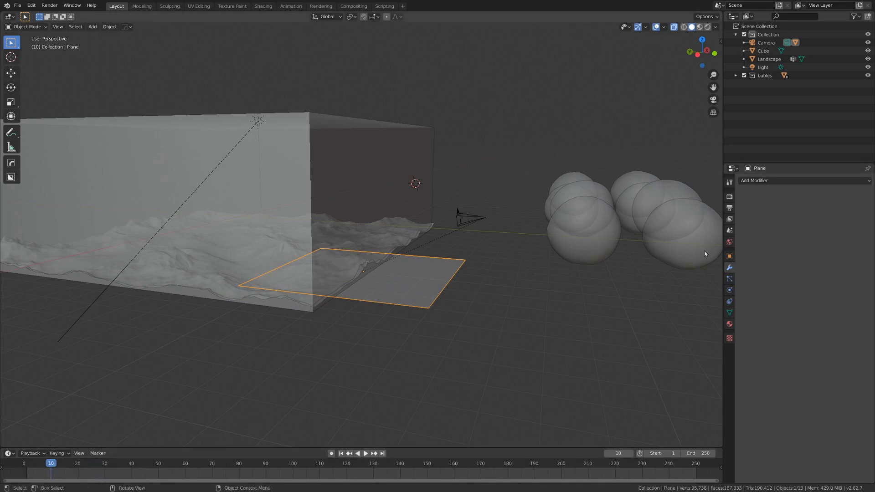
{"action": "left_click", "coordinate": [729, 279]}
{"action": "left_click", "coordinate": [868, 181]}
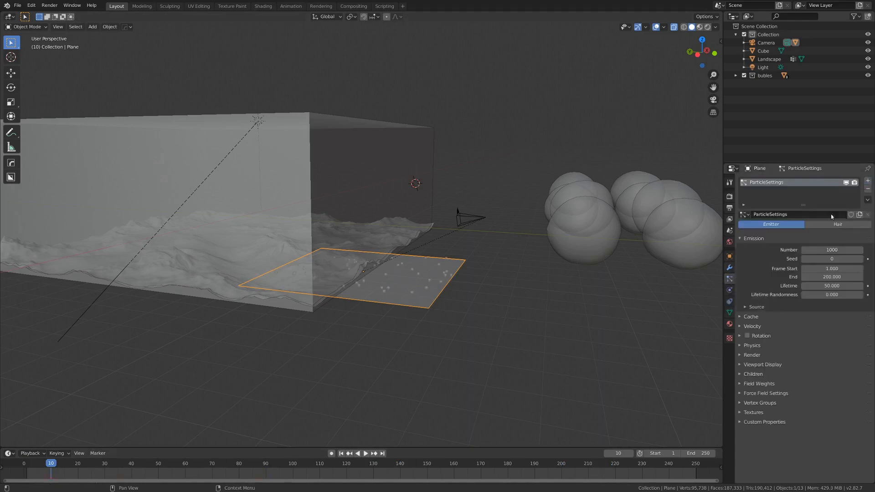
Play the animation and orbit around the plane to check how its particles move.
{"action": "scroll", "coordinate": [560, 269], "scroll_direction": "up", "scroll_amount": 2}
{"action": "key", "text": "space"}
{"action": "middle_click_drag", "start_coordinate": [493, 305], "coordinate": [486, 270]}
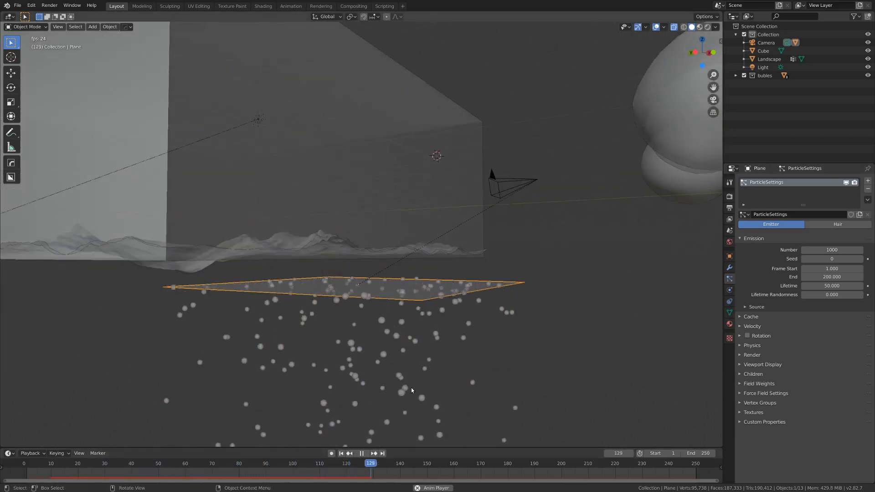
{"action": "key", "text": "Escape"}
Widen the properties editor and set the particle emission's end frame to 250.
{"action": "left_click_drag", "start_coordinate": [723, 273], "coordinate": [644, 272]}
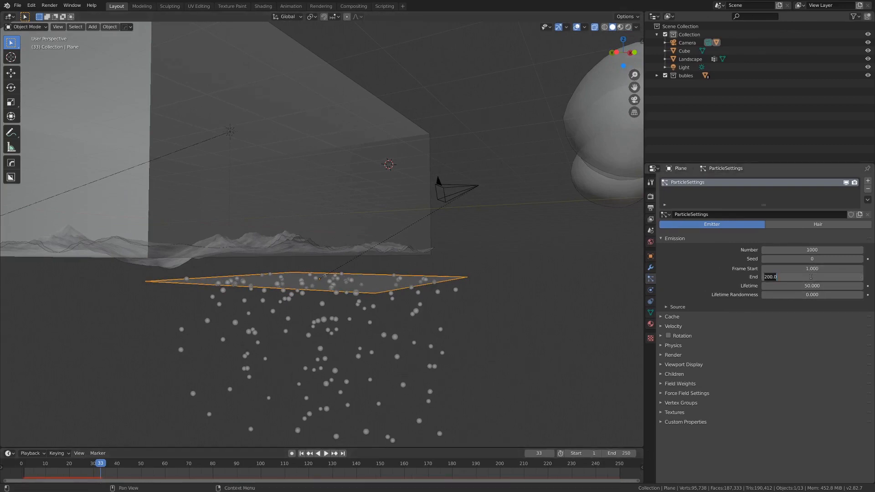
{"action": "type", "text": "50"}
{"action": "key", "text": "Return"}
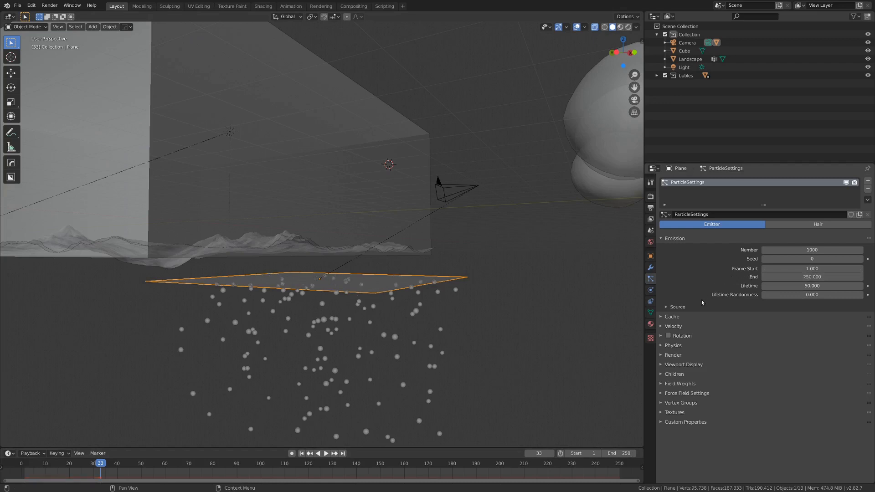
Set the particles' gravity field weight to -1 and play the animation from the first frame.
{"action": "left_click", "coordinate": [661, 385]}
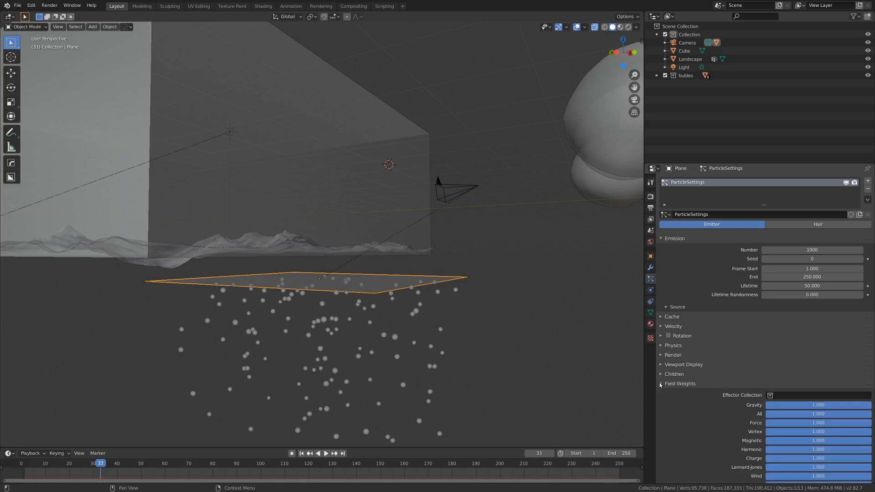
{"action": "scroll", "coordinate": [694, 395], "scroll_direction": "down", "scroll_amount": 4}
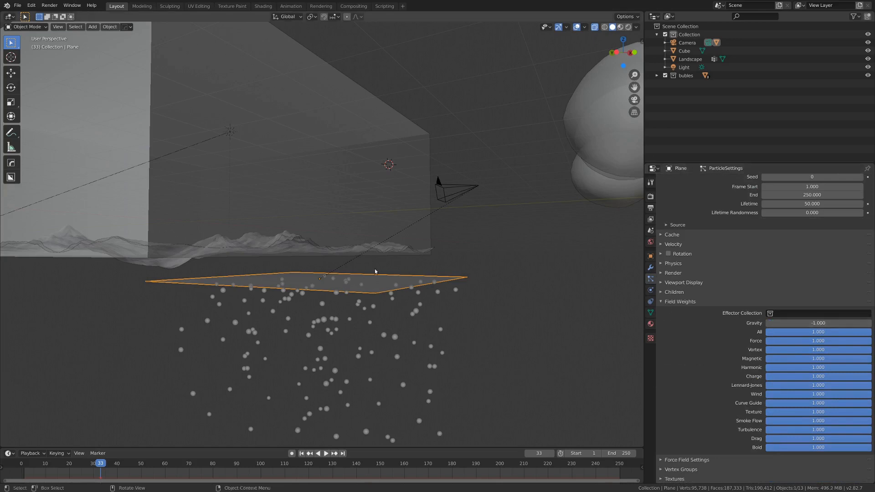
{"action": "key", "text": "shift+Left"}
{"action": "key", "text": "space"}
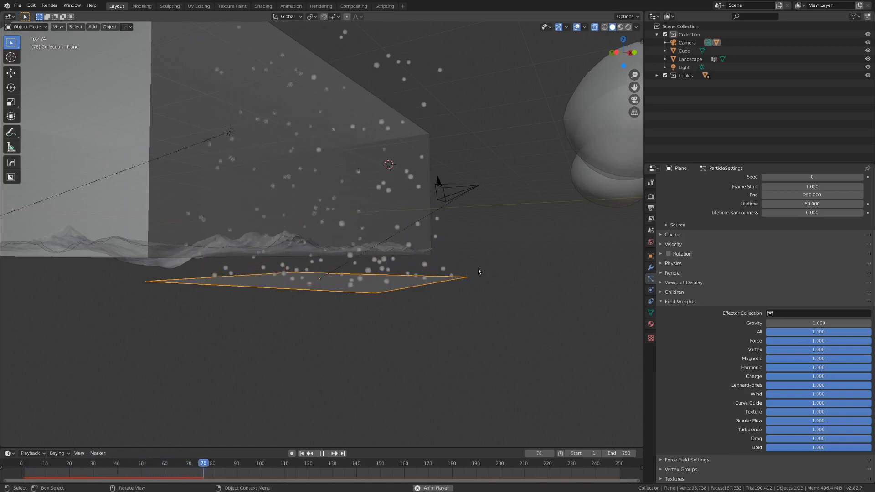
{"action": "key", "text": "space"}
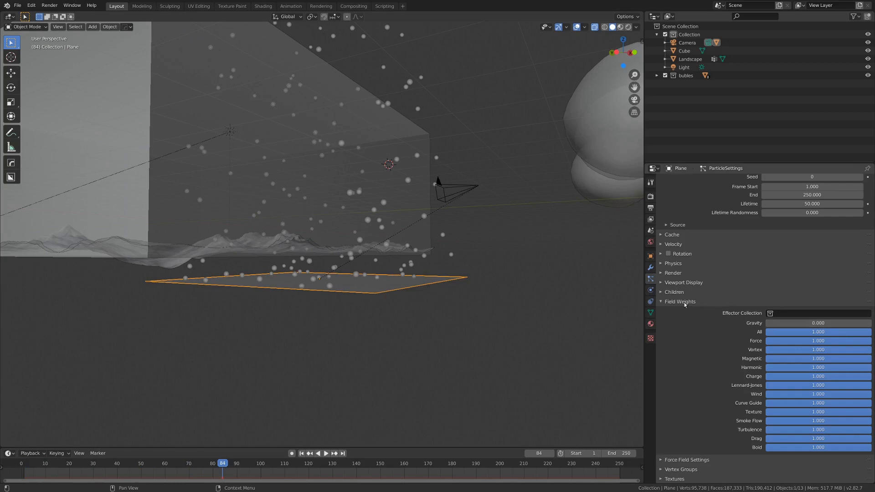
Set the particles' gravity field weight to 0 and replay the animation from the start while orbiting toward the camera.
{"action": "left_click", "coordinate": [662, 302]}
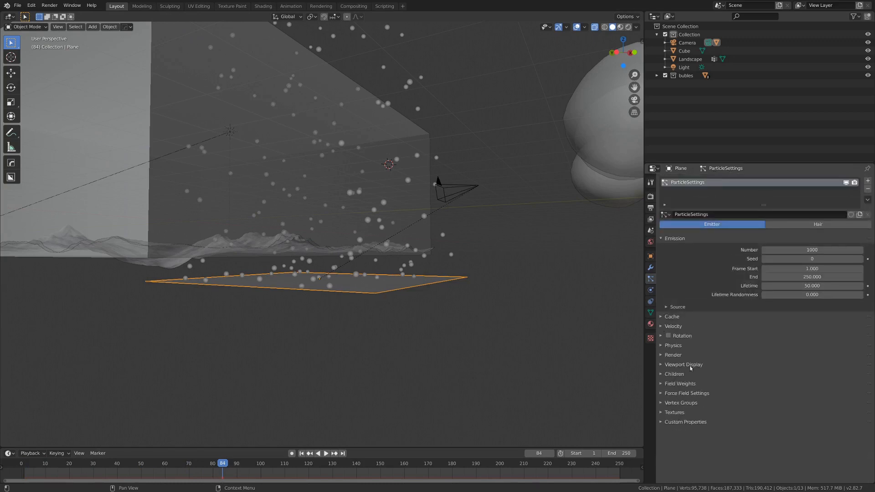
{"action": "key", "text": "shift+Left"}
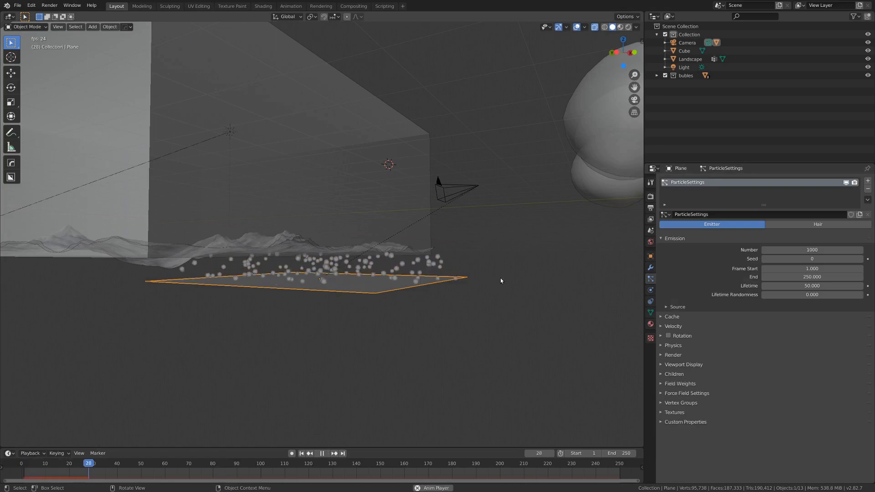
{"action": "middle_click_drag", "start_coordinate": [501, 278], "coordinate": [406, 284]}
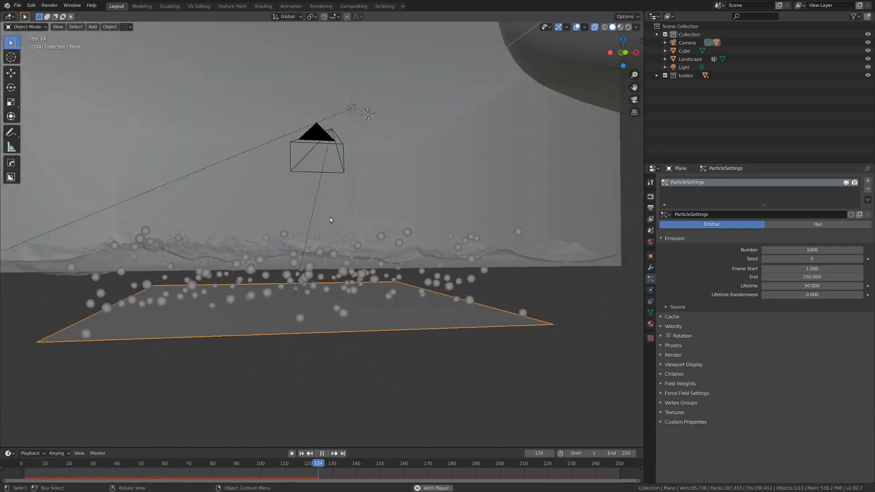
{"action": "key", "text": "space"}
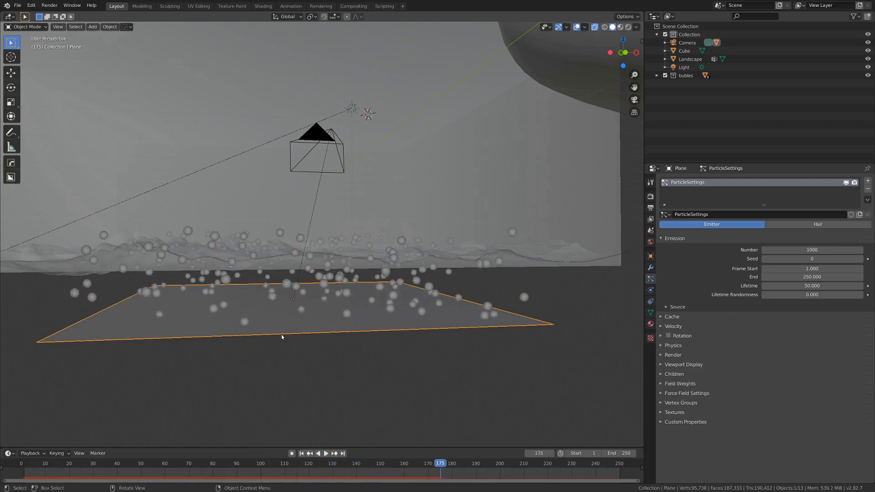
Set the particle lifetime to 250 and play the animation from the first frame through the camera view.
{"action": "middle_click_drag", "start_coordinate": [339, 174], "coordinate": [355, 235]}
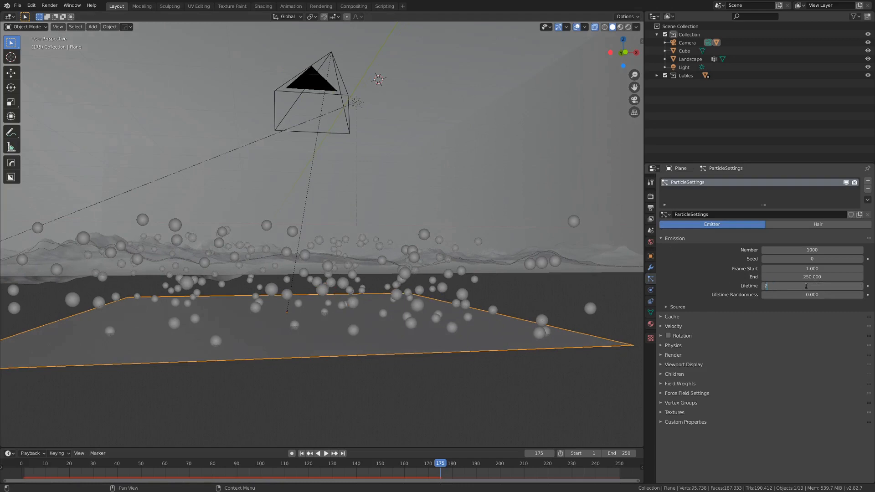
{"action": "type", "text": "0"}
{"action": "key", "text": "Return"}
{"action": "key", "text": "shift+Left"}
{"action": "key", "text": "space"}
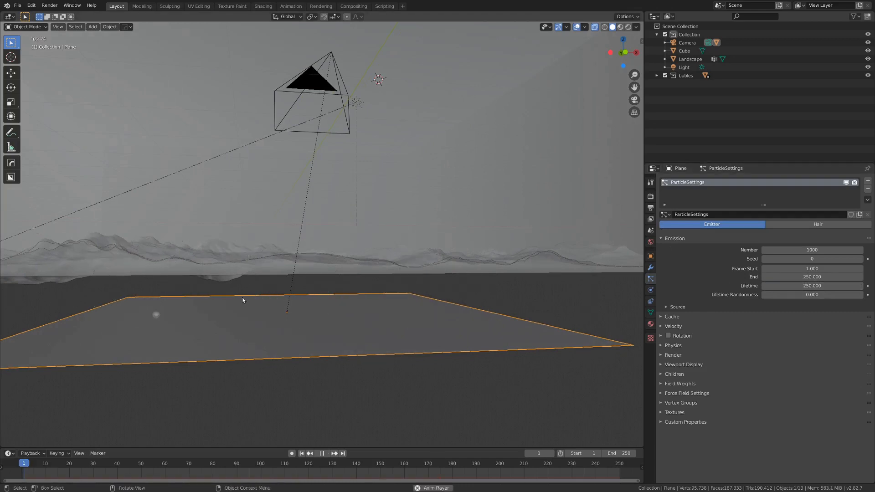
{"action": "key", "text": "KP_0"}
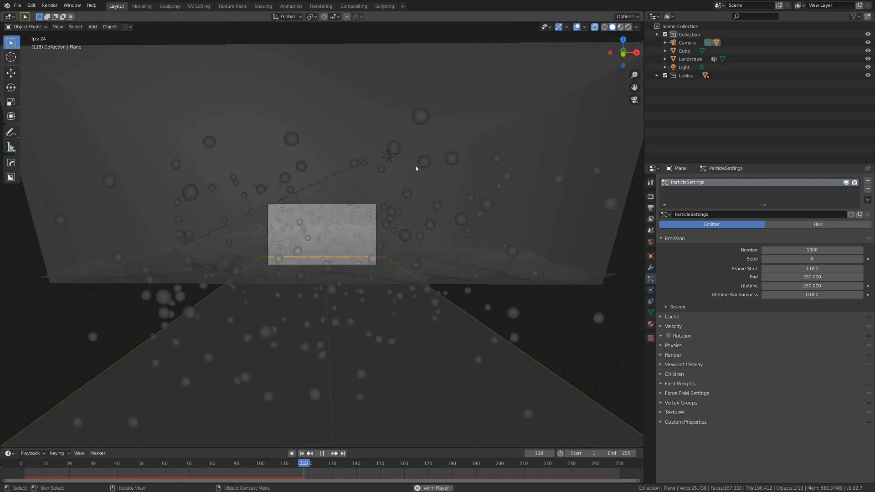
Try moving the camera while the bubble animation plays.
{"action": "scroll", "coordinate": [419, 167], "scroll_direction": "up", "scroll_amount": 7}
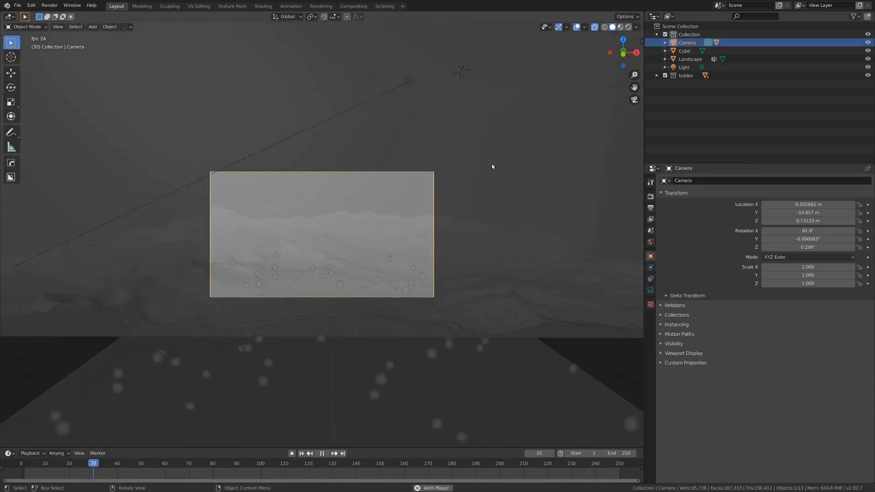
{"action": "key", "text": "g"}
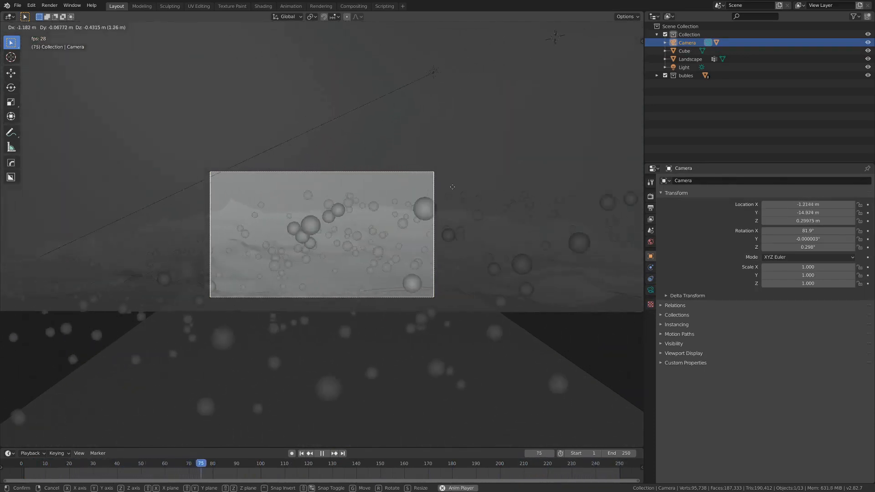
{"action": "right_click", "coordinate": [415, 216]}
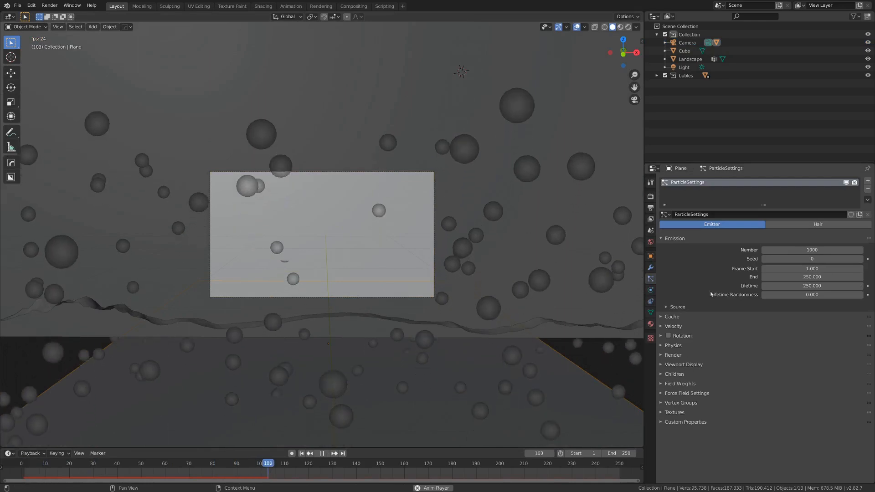
Set the particles' normal velocity to 2 m/s and replay the animation from the first frame.
{"action": "key", "text": "space"}
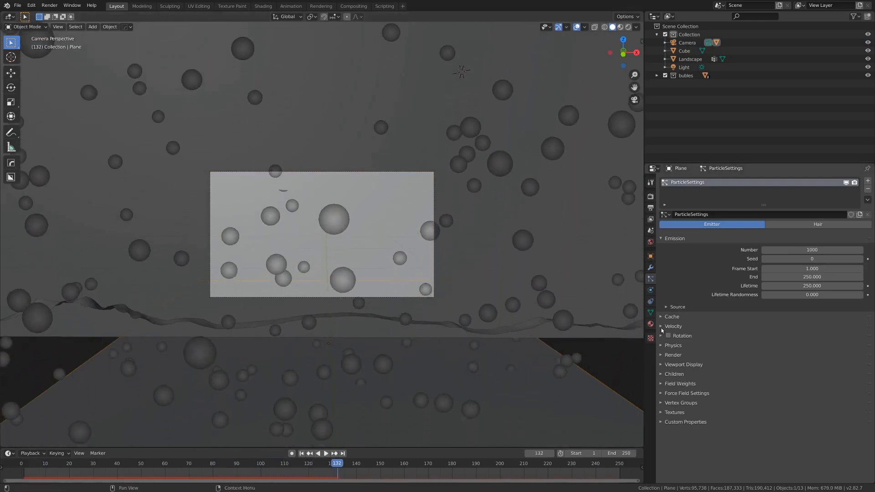
{"action": "left_click", "coordinate": [664, 327]}
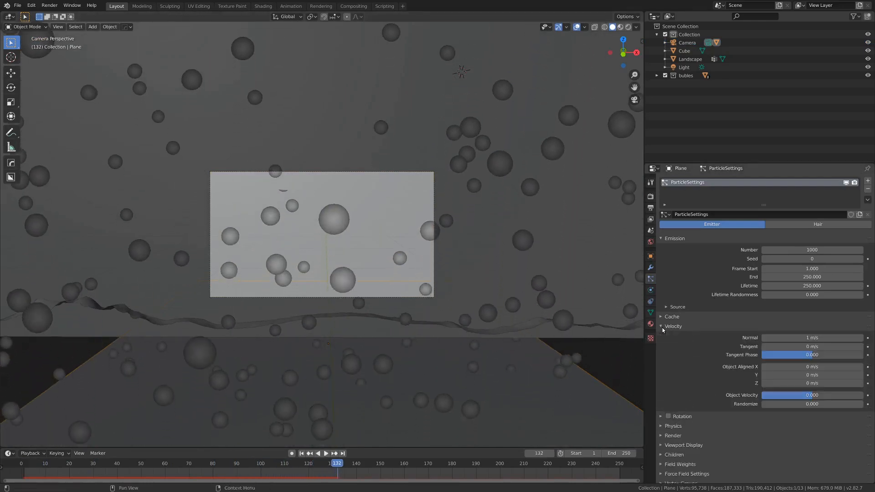
{"action": "left_click", "coordinate": [803, 338]}
{"action": "type", "text": "2"}
{"action": "key", "text": "Return"}
{"action": "key", "text": "shift+Left"}
{"action": "key", "text": "space"}
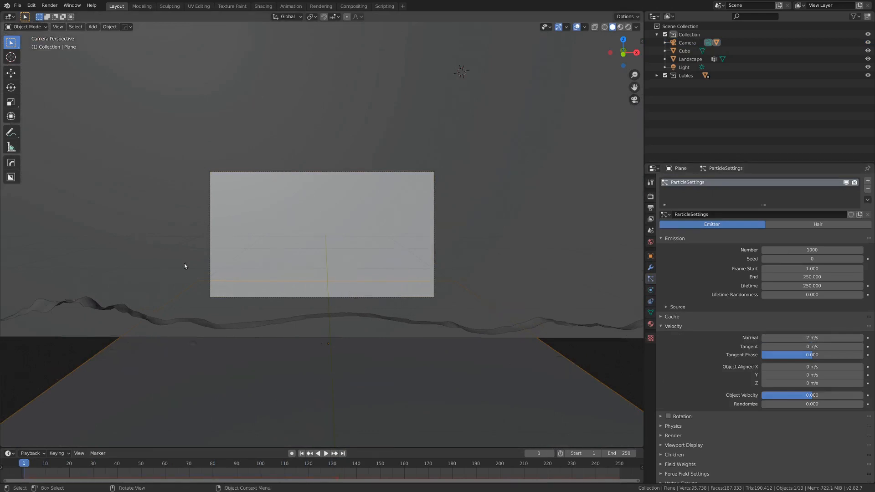
Switch the viewport to rendered shading and preview the moving bubbles through the camera.
{"action": "key", "text": "z"}
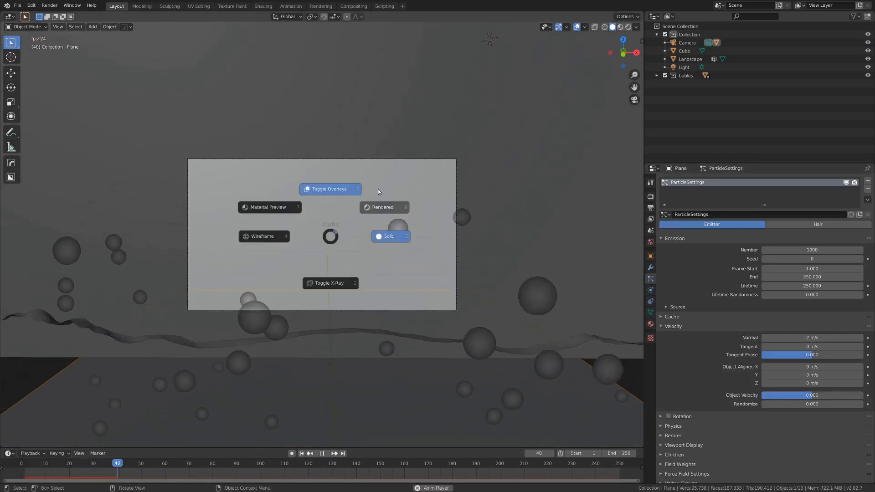
{"action": "left_click", "coordinate": [378, 188]}
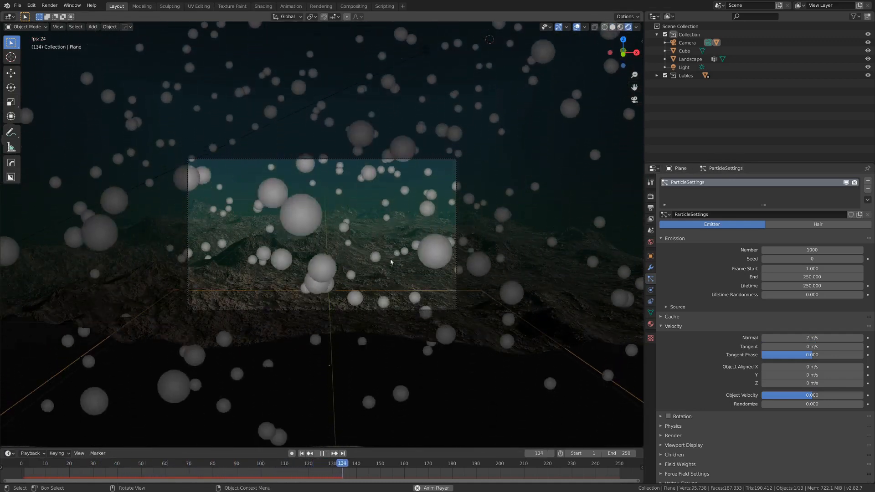
{"action": "key", "text": "space"}
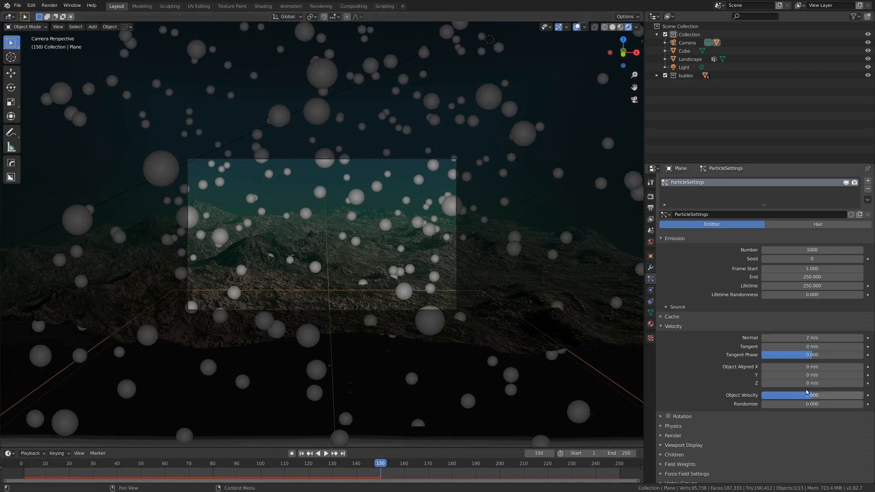
Set the particles' normal velocity to 1.5 m/s and replay the animation.
{"action": "left_click", "coordinate": [803, 338]}
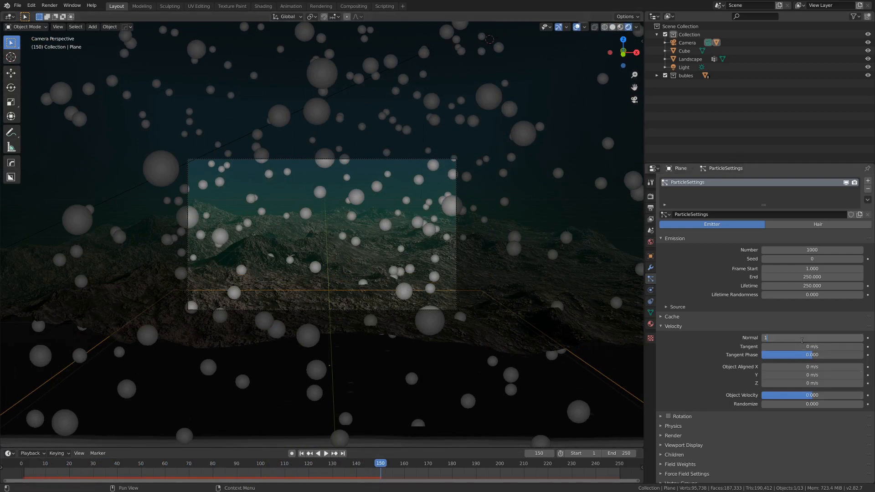
{"action": "key", "text": "Return"}
{"action": "key", "text": "space"}
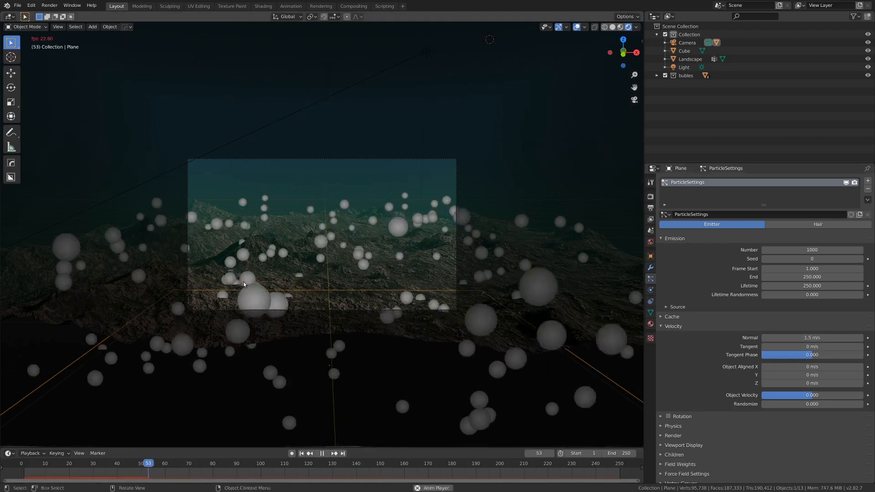
{"action": "key", "text": "space"}
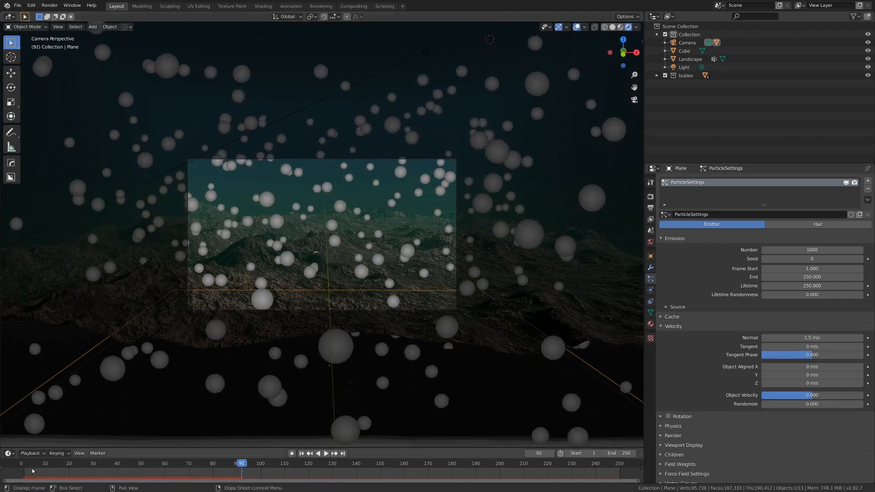
Go back to the timeline's start, set the particle emission's start frame to -50 and advance to frame 1.
{"action": "right_click_drag", "start_coordinate": [41, 470], "coordinate": [16, 471], "text": "shift"}
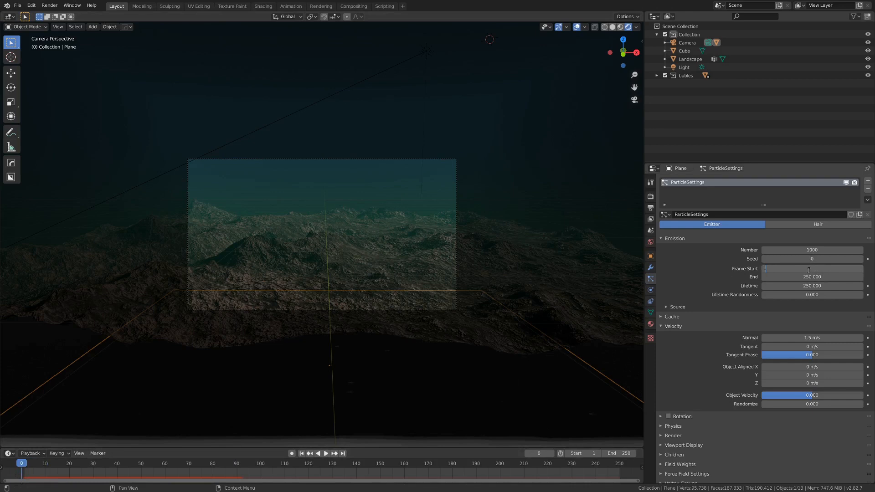
{"action": "key", "text": "Return"}
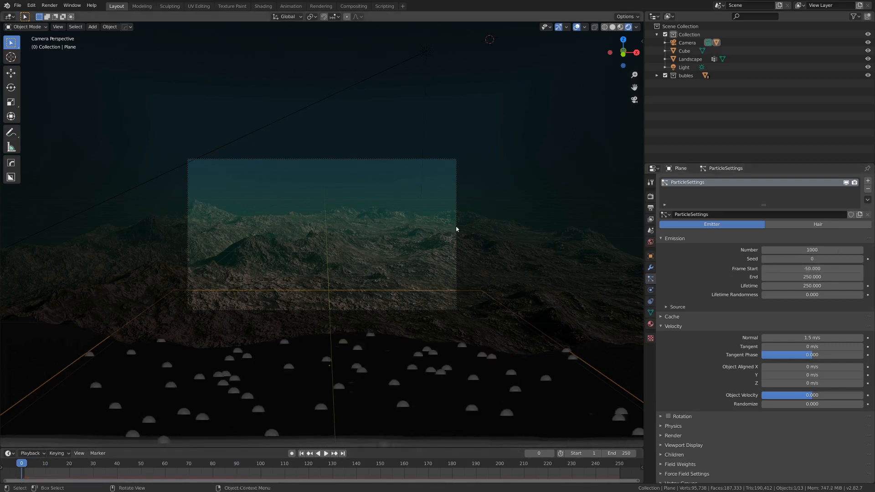
{"action": "key", "text": "Right"}
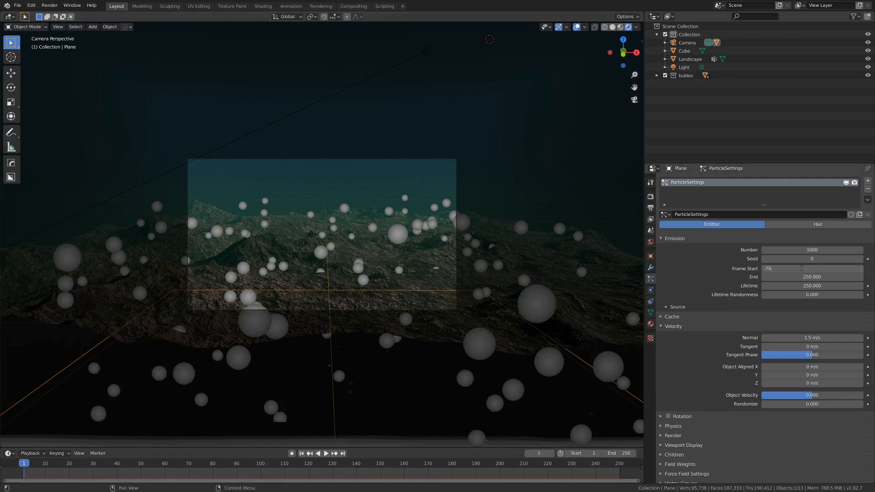
Set the particle emission's start frame to -70, play the animation and select the camera.
{"action": "key", "text": "Return"}
{"action": "key", "text": "space"}
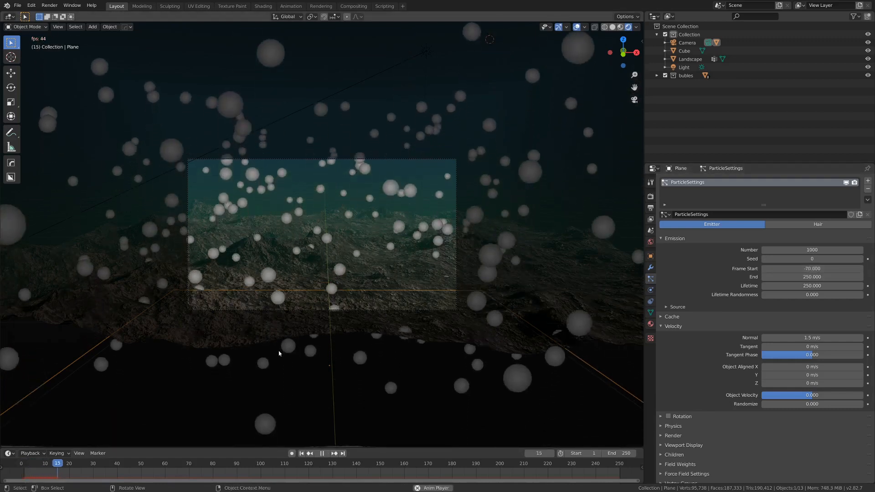
{"action": "left_click", "coordinate": [296, 159]}
{"action": "key", "text": "space"}
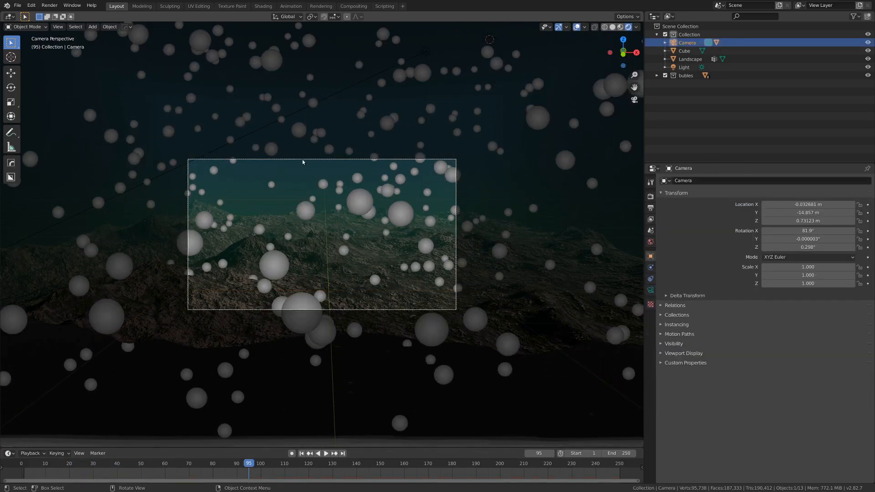
Switch the viewport to solid shading outside the camera view and select the bubble emitter plane.
{"action": "middle_click_drag", "start_coordinate": [246, 253], "coordinate": [339, 245]}
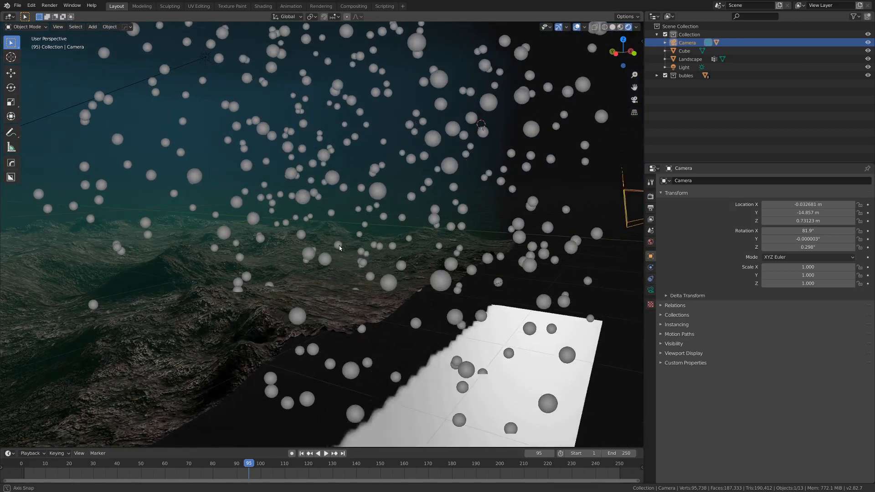
{"action": "scroll", "coordinate": [199, 288], "scroll_direction": "down", "scroll_amount": 4}
{"action": "key", "text": "z"}
{"action": "left_click", "coordinate": [307, 288]}
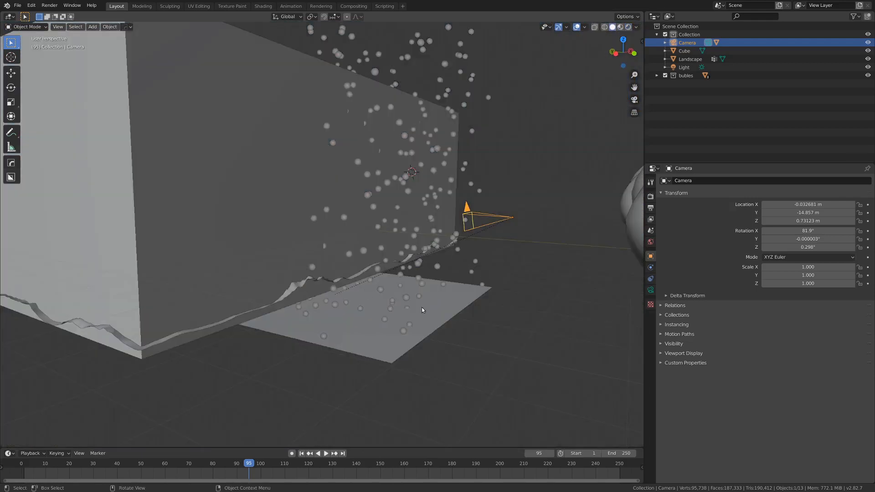
{"action": "left_click", "coordinate": [351, 318]}
{"action": "middle_click_drag", "start_coordinate": [395, 273], "coordinate": [353, 281]}
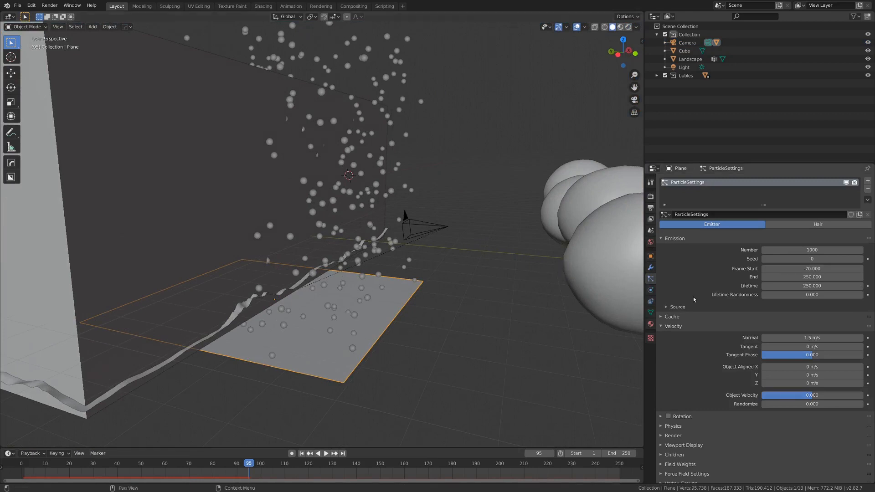
Render the plane's particles as a collection, using bubles as the instance collection.
{"action": "scroll", "coordinate": [722, 321], "scroll_direction": "down", "scroll_amount": 1}
{"action": "left_click", "coordinate": [665, 305]}
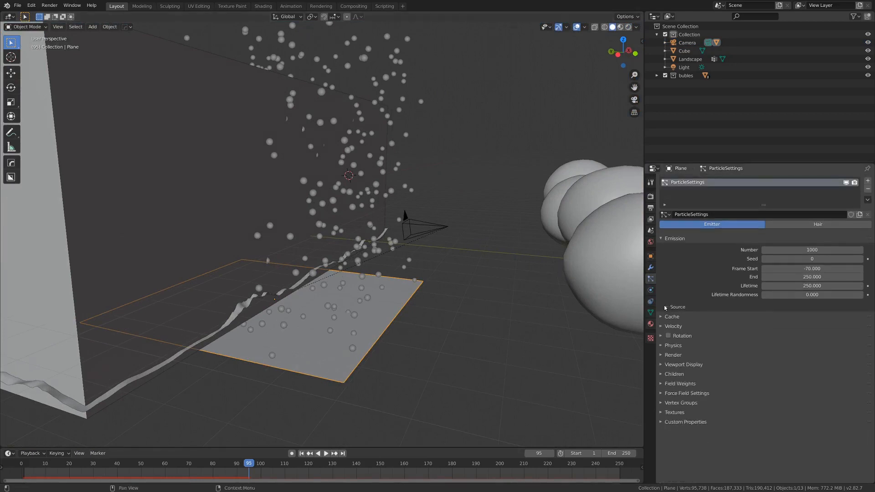
{"action": "left_click", "coordinate": [666, 355]}
{"action": "scroll", "coordinate": [679, 371], "scroll_direction": "down", "scroll_amount": 1}
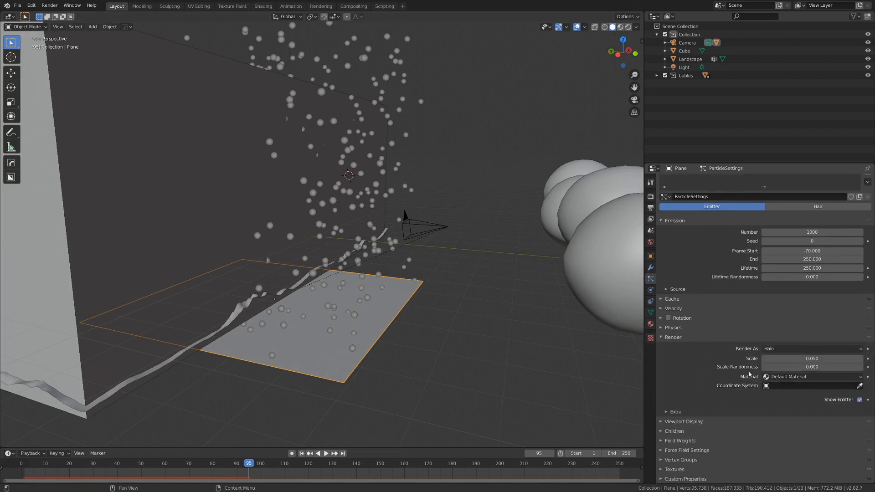
{"action": "left_click", "coordinate": [770, 351]}
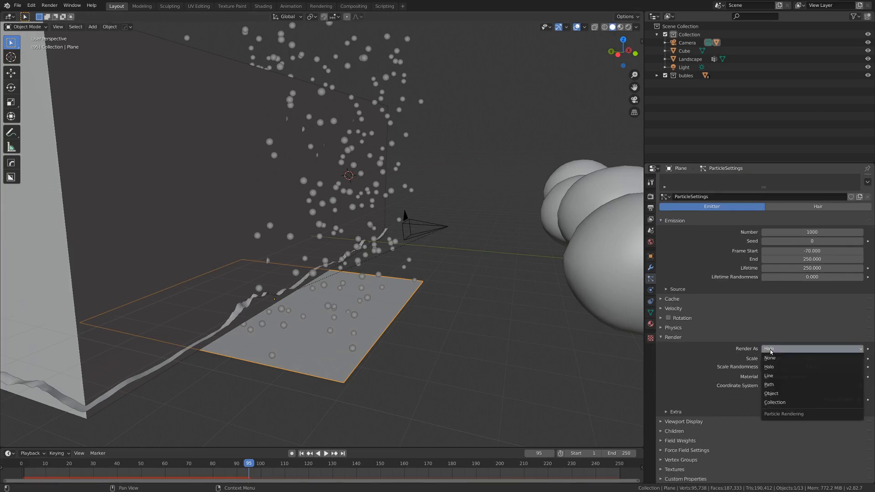
{"action": "left_click", "coordinate": [792, 402]}
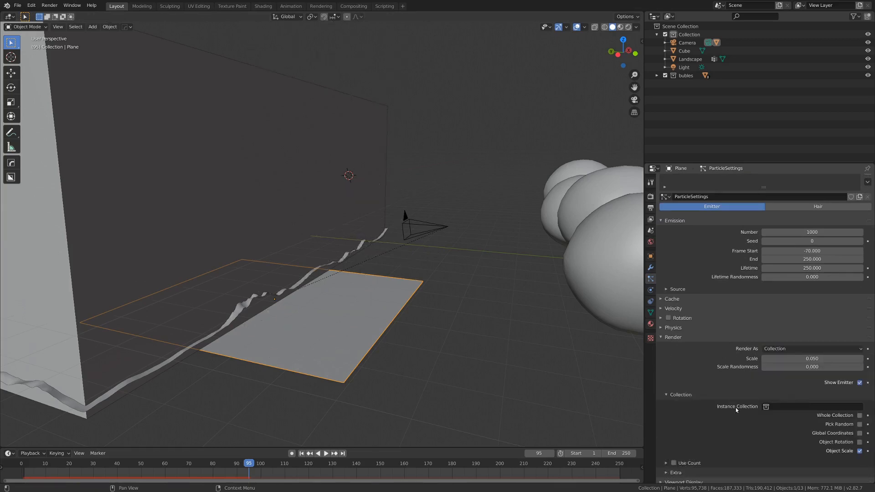
{"action": "left_click", "coordinate": [783, 406]}
{"action": "left_click", "coordinate": [769, 322]}
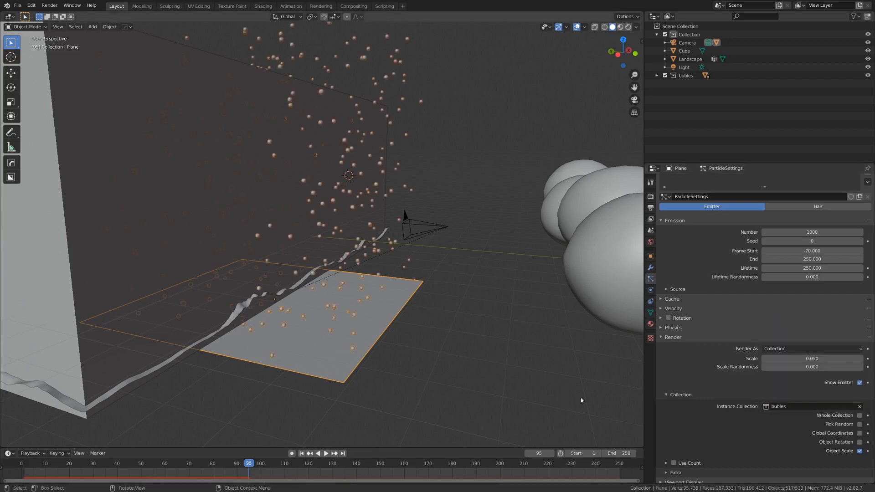
Set the particles' render scale to 0.179 and scale randomness to 0.850, and play the animation through the camera.
{"action": "middle_click_drag", "start_coordinate": [580, 397], "coordinate": [441, 297]}
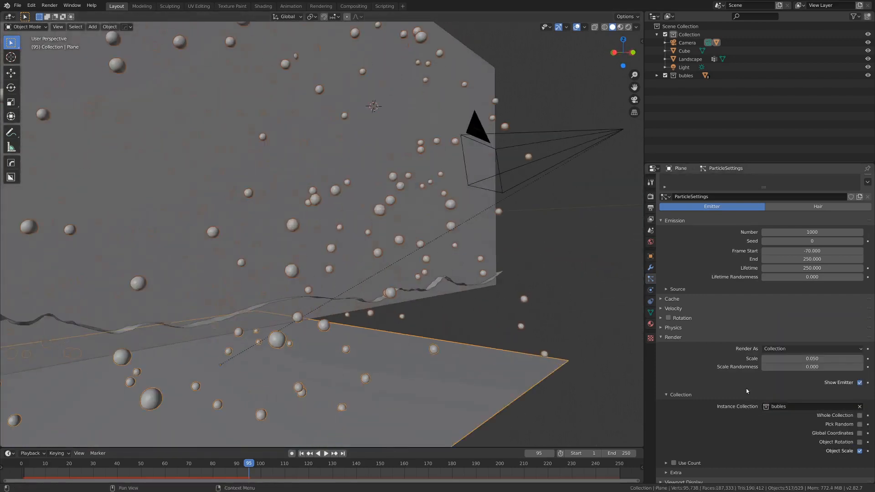
{"action": "scroll", "coordinate": [729, 387], "scroll_direction": "down", "scroll_amount": 3}
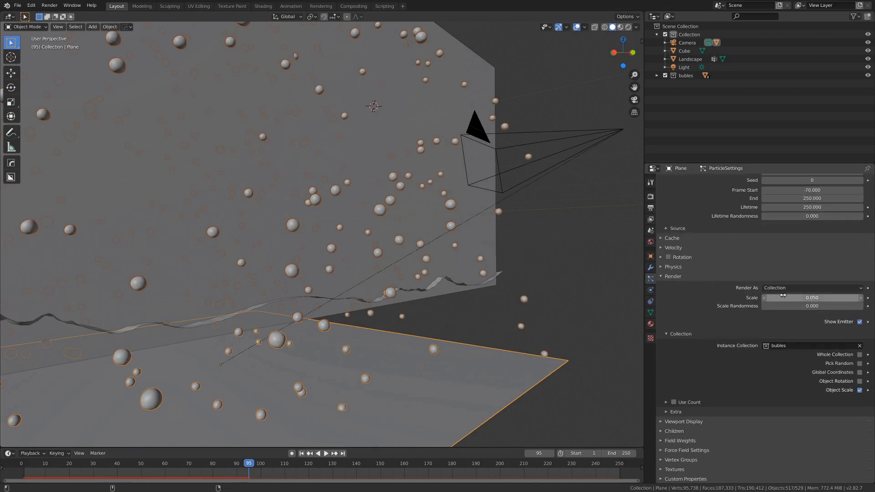
{"action": "left_click_drag", "start_coordinate": [783, 296], "coordinate": [820, 295]}
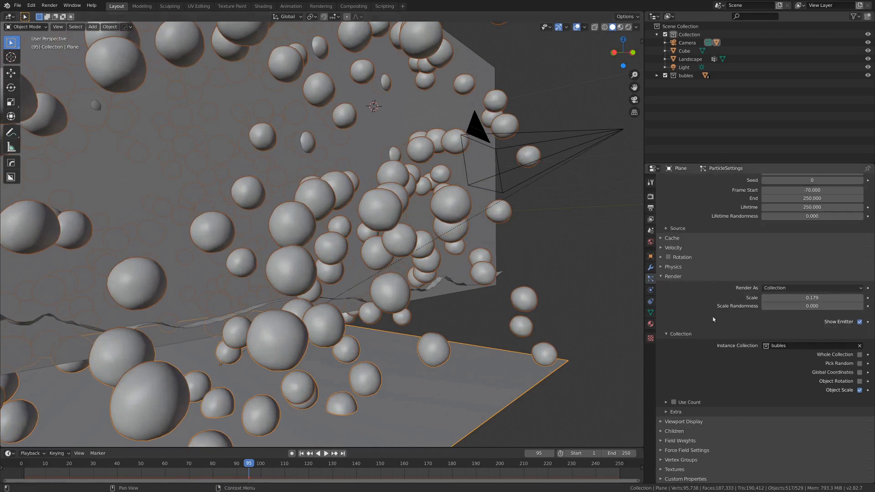
{"action": "left_click_drag", "start_coordinate": [812, 306], "coordinate": [852, 306]}
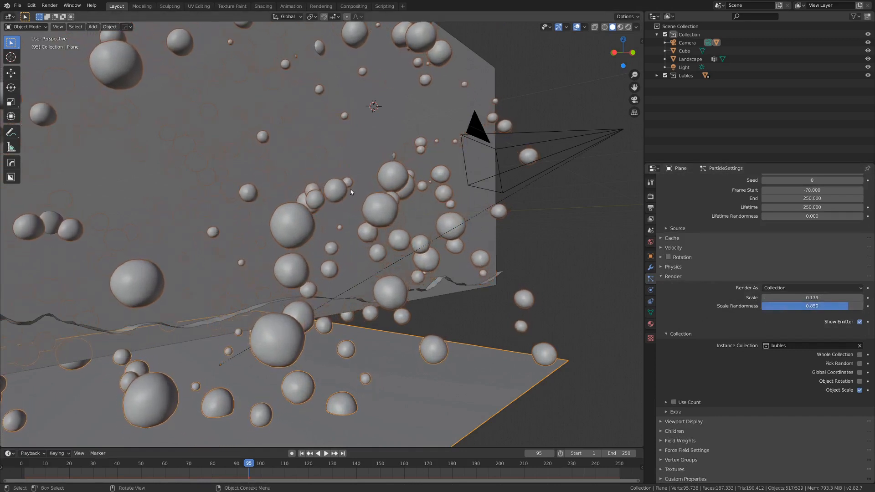
{"action": "key", "text": "KP_0"}
{"action": "key", "text": "space"}
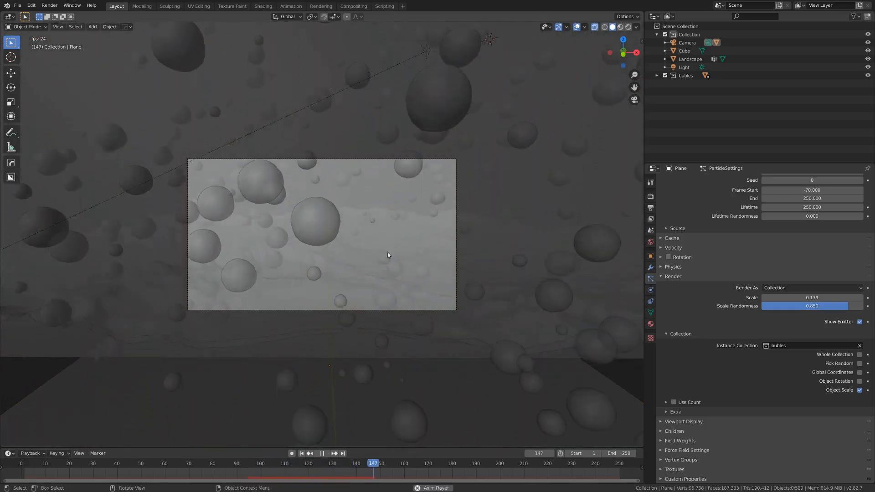
{"action": "key", "text": "space"}
Set the particle emission number to 600 and replay the animation from the first frame.
{"action": "scroll", "coordinate": [786, 233], "scroll_direction": "up", "scroll_amount": 5}
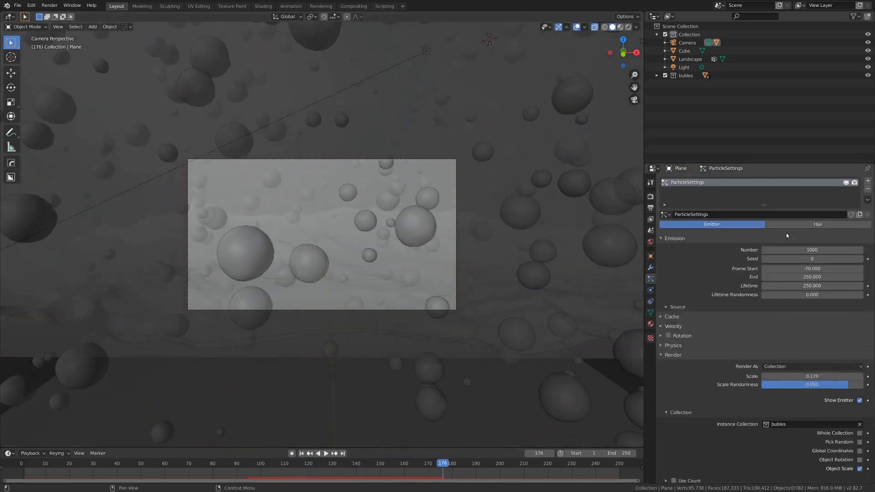
{"action": "left_click", "coordinate": [809, 248]}
{"action": "type", "text": "600"}
{"action": "key", "text": "Return"}
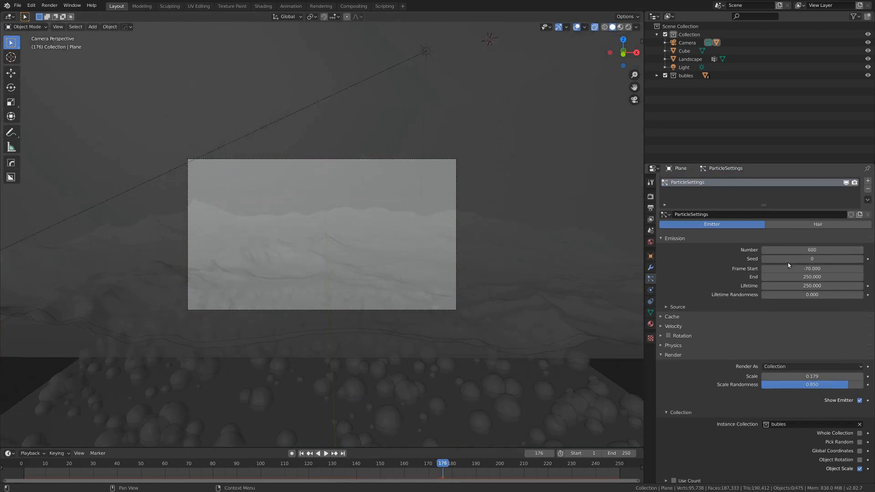
{"action": "key", "text": "shift+Left"}
{"action": "key", "text": "space"}
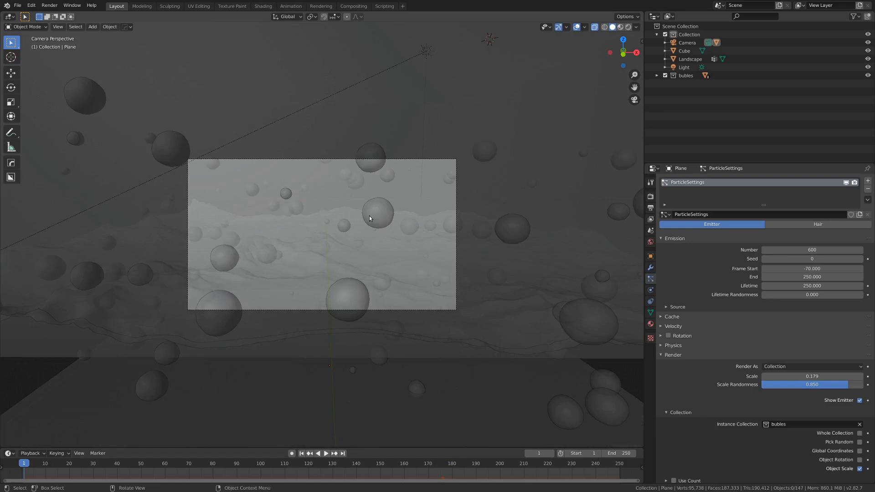
Move the camera forward to Y -12.314 m and play the bubble animation in rendered shading.
{"action": "scroll", "coordinate": [394, 209], "scroll_direction": "up", "scroll_amount": 1}
{"action": "key", "text": "z"}
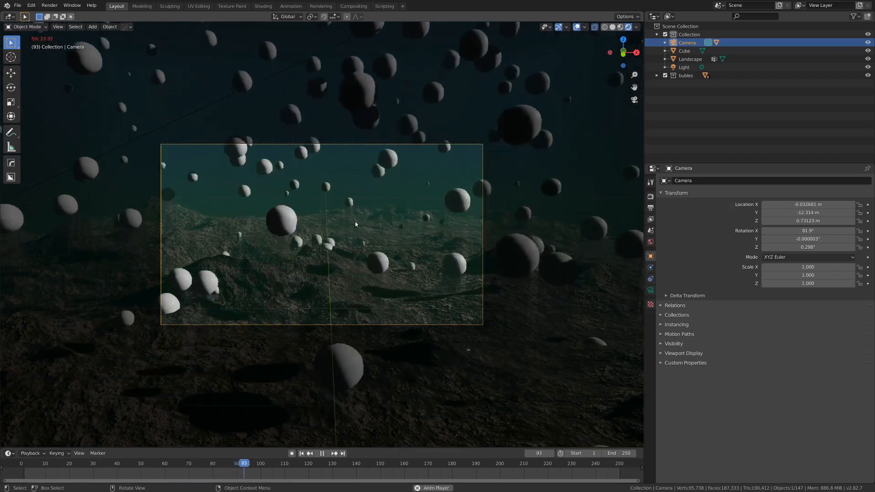
{"action": "key", "text": "space"}
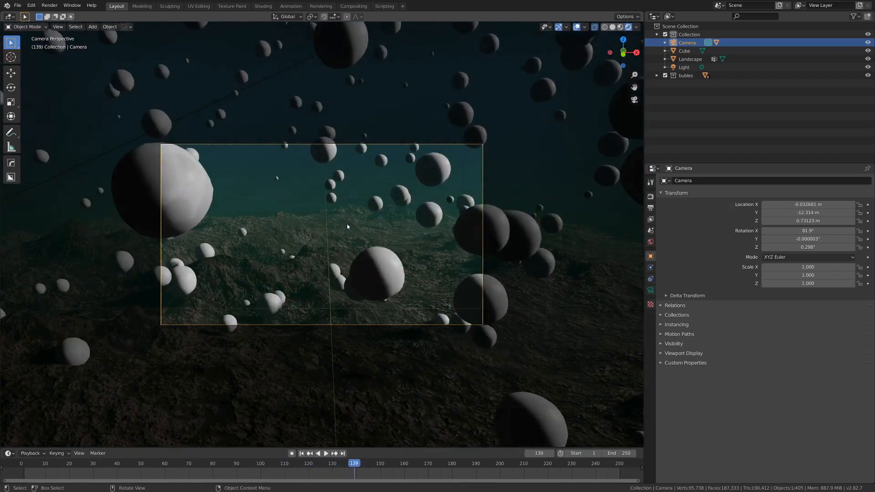
Switch the viewport to solid shading and select the source bubble Cube.001 among the eight spheres behind the camera.
{"action": "middle_click_drag", "start_coordinate": [346, 223], "coordinate": [352, 268]}
{"action": "scroll", "coordinate": [318, 249], "scroll_direction": "down", "scroll_amount": 6}
{"action": "scroll", "coordinate": [319, 248], "scroll_direction": "down", "scroll_amount": 8}
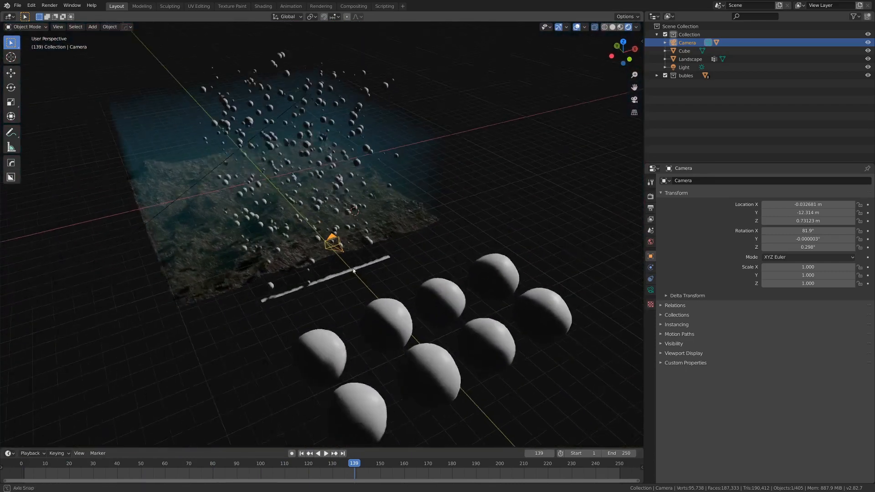
{"action": "scroll", "coordinate": [318, 325], "scroll_direction": "down", "scroll_amount": 2}
{"action": "middle_click_drag", "start_coordinate": [318, 325], "coordinate": [285, 358]}
{"action": "scroll", "coordinate": [286, 357], "scroll_direction": "up", "scroll_amount": 3}
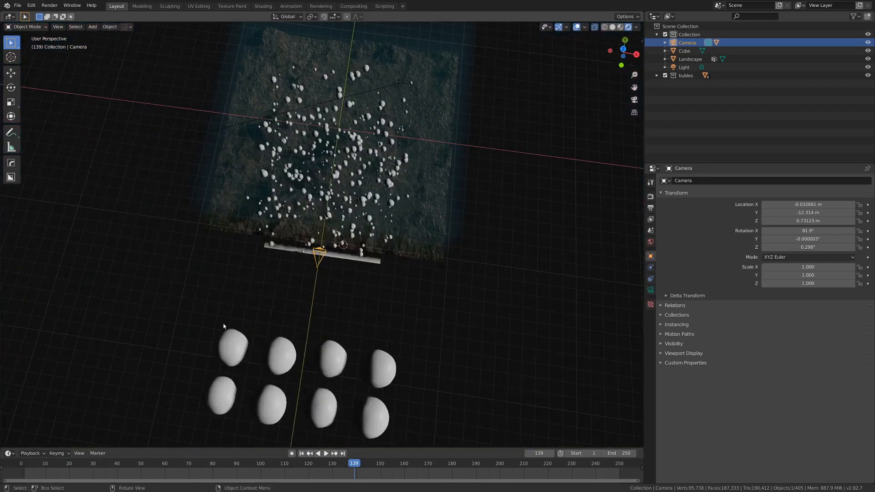
{"action": "left_click_drag", "start_coordinate": [196, 319], "coordinate": [384, 425]}
{"action": "middle_click_drag", "start_coordinate": [370, 377], "coordinate": [391, 340]}
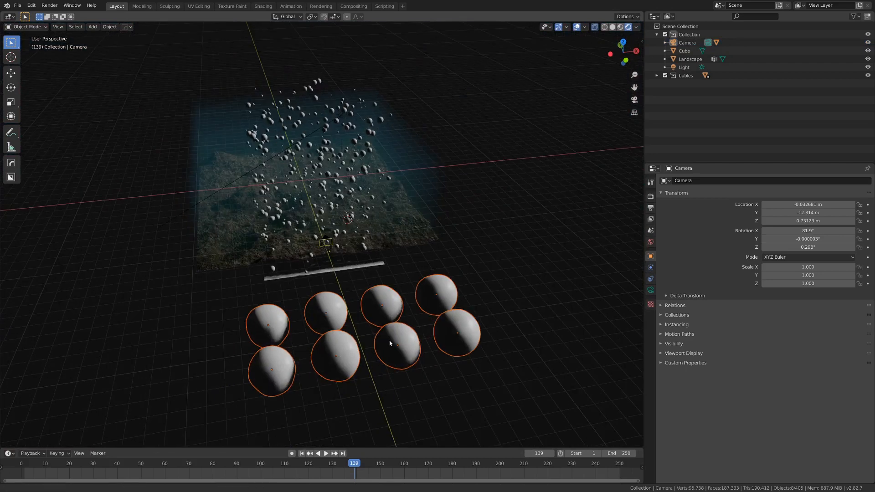
{"action": "scroll", "coordinate": [214, 354], "scroll_direction": "up", "scroll_amount": 3}
{"action": "key", "text": "z"}
{"action": "scroll", "coordinate": [372, 358], "scroll_direction": "down", "scroll_amount": 4}
{"action": "scroll", "coordinate": [444, 319], "scroll_direction": "up", "scroll_amount": 1}
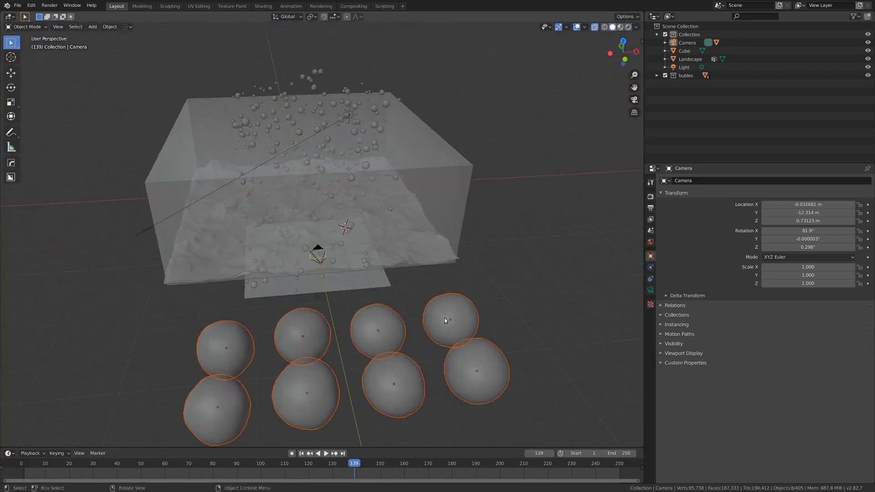
{"action": "left_click", "coordinate": [451, 315]}
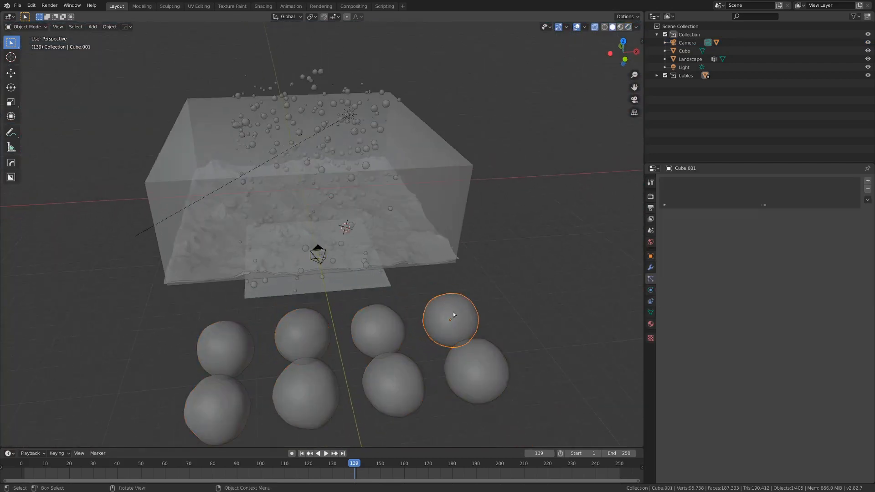
In the Shading workspace, create a new material for the selected bubble and set the Principled BSDF's roughness to 0.
{"action": "left_click", "coordinate": [263, 6]}
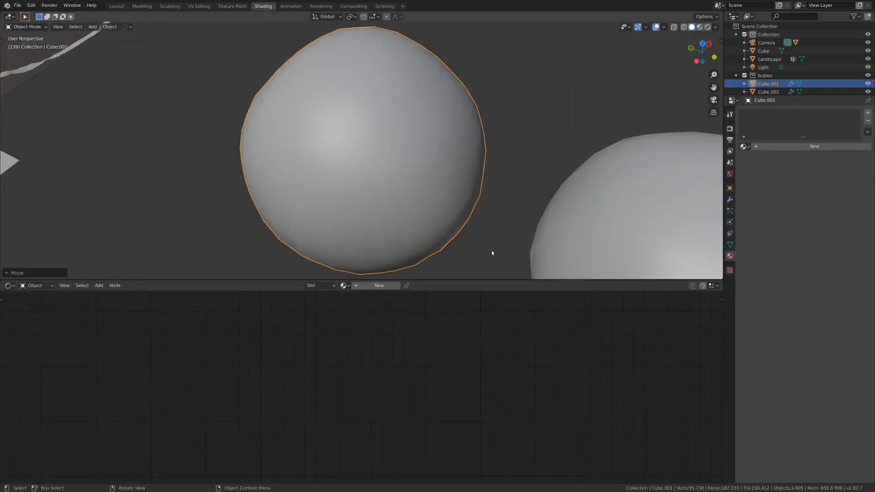
{"action": "scroll", "coordinate": [403, 210], "scroll_direction": "down", "scroll_amount": 6}
{"action": "scroll", "coordinate": [403, 211], "scroll_direction": "up", "scroll_amount": 3}
{"action": "left_click", "coordinate": [379, 285]}
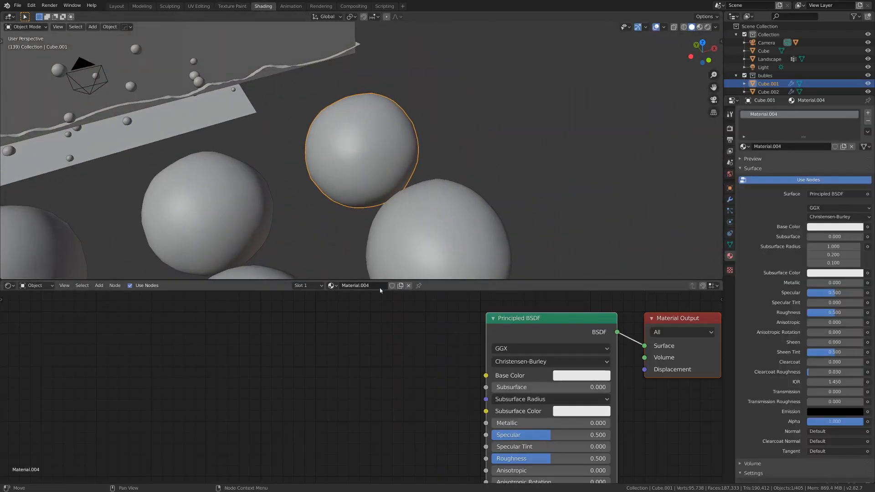
{"action": "left_click_drag", "start_coordinate": [427, 333], "coordinate": [370, 349]}
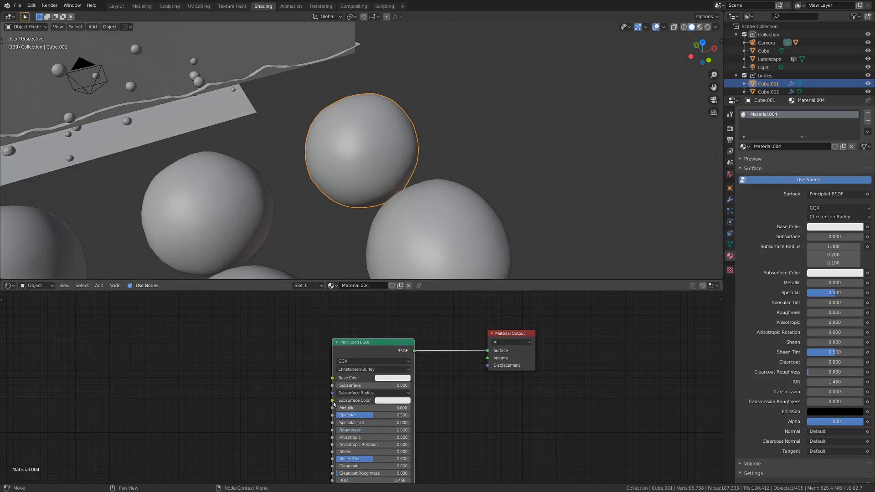
{"action": "key", "text": "z"}
{"action": "scroll", "coordinate": [444, 166], "scroll_direction": "down", "scroll_amount": 1}
{"action": "mouse_move", "coordinate": [444, 166]}
{"action": "middle_mouse_down"}
{"action": "mouse_move", "coordinate": [448, 156]}
{"action": "mouse_move", "coordinate": [445, 184]}
{"action": "middle_mouse_up"}
{"action": "scroll", "coordinate": [445, 183], "scroll_direction": "up", "scroll_amount": 3}
{"action": "key", "text": "z"}
{"action": "left_click", "coordinate": [386, 199]}
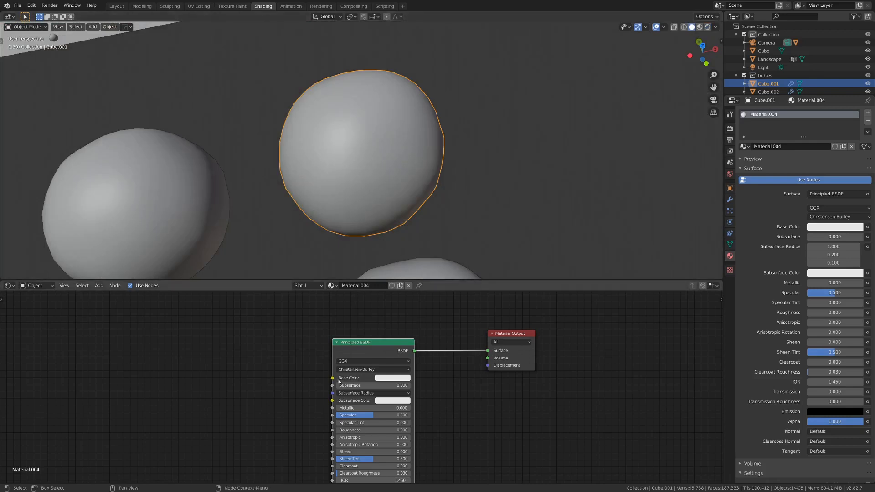
Add a Transparent BSDF and combine it with the Principled BSDF through a Mix Shader feeding the material's surface.
{"action": "middle_click_drag", "start_coordinate": [338, 382], "coordinate": [341, 405]}
{"action": "left_click_drag", "start_coordinate": [379, 373], "coordinate": [360, 412]}
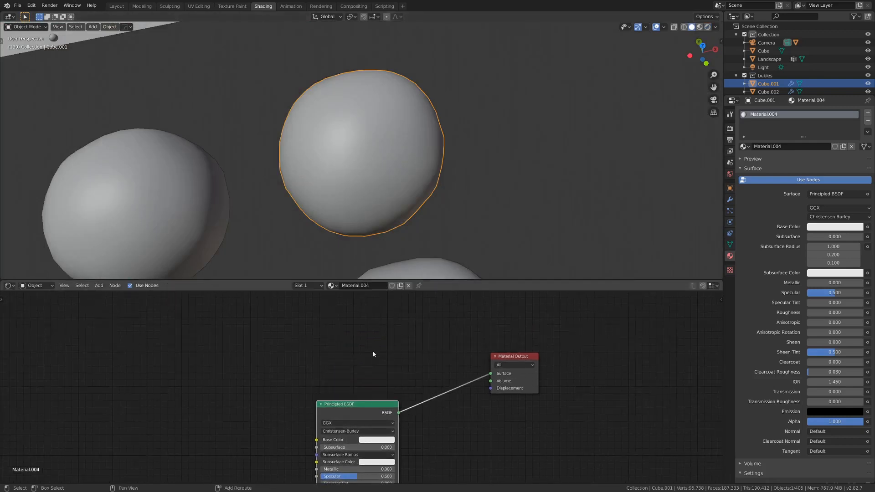
{"action": "key", "text": "shift+a"}
{"action": "mouse_move", "coordinate": [358, 384]}
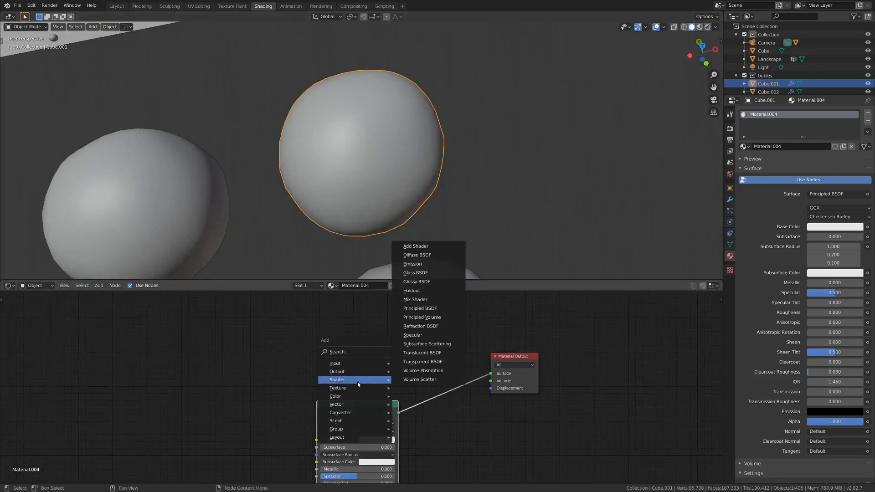
{"action": "left_click", "coordinate": [437, 361]}
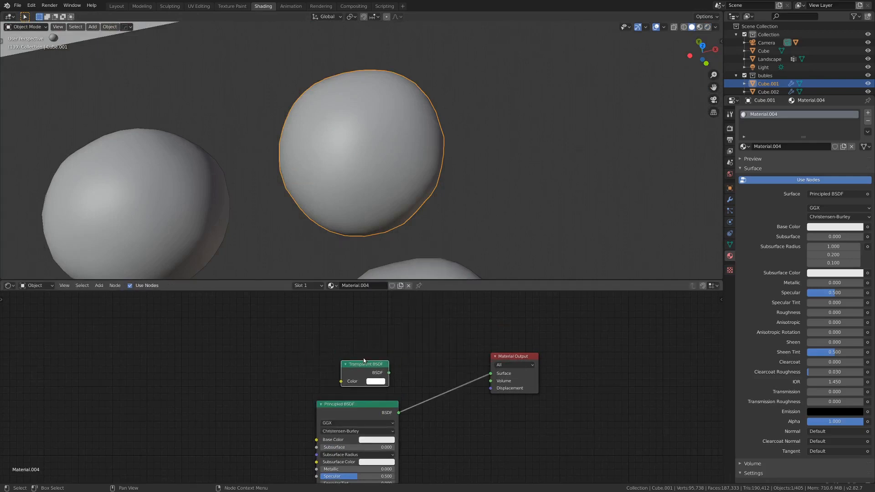
{"action": "right_click_drag", "start_coordinate": [361, 377], "coordinate": [358, 416], "text": "ctrl+shift"}
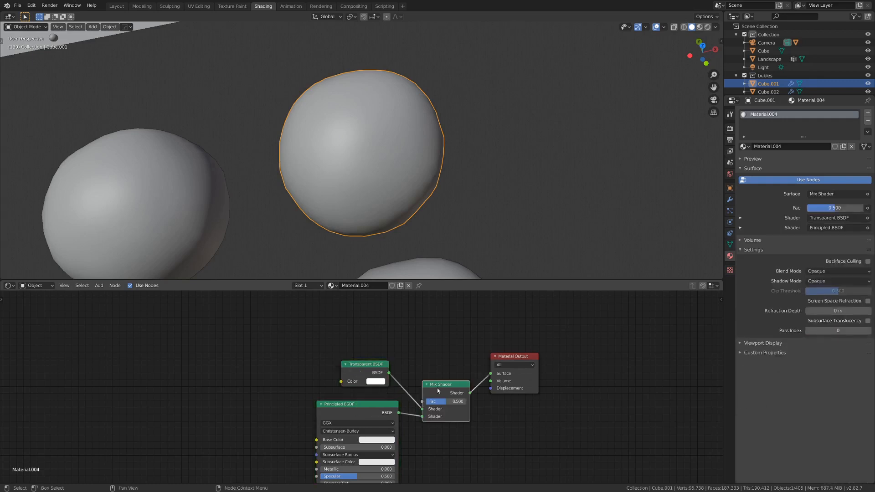
{"action": "left_click_drag", "start_coordinate": [438, 390], "coordinate": [430, 344]}
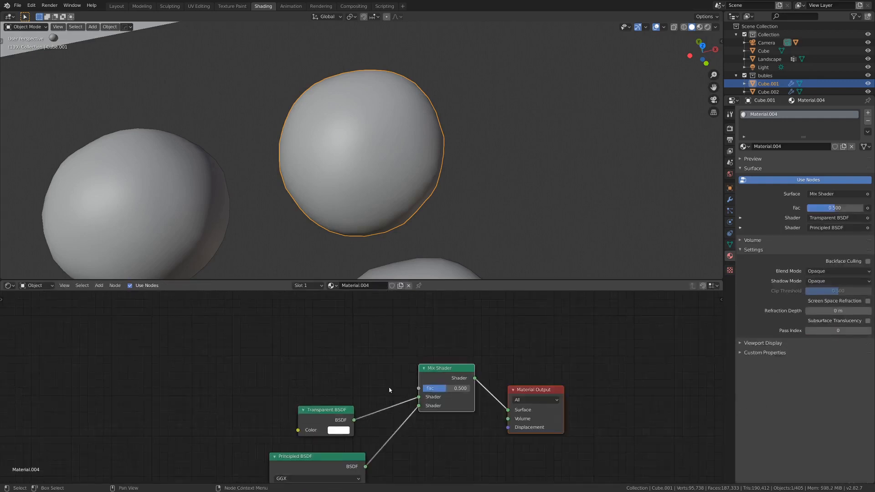
Add a Fresnel input node above the Transparent BSDF and route it to a Viewer for preview.
{"action": "key", "text": "shift+a"}
{"action": "mouse_move", "coordinate": [263, 336]}
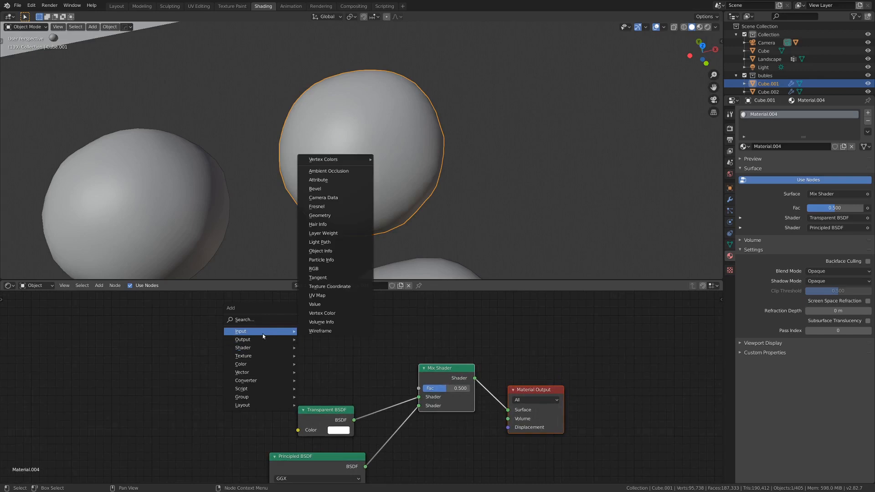
{"action": "left_click", "coordinate": [342, 207]}
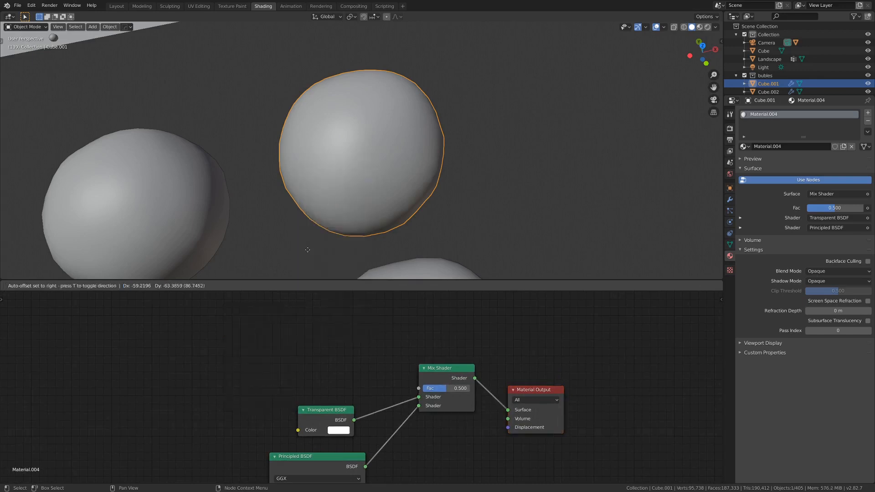
{"action": "left_click", "coordinate": [289, 347]}
{"action": "left_click", "coordinate": [289, 346], "text": "ctrl+shift"}
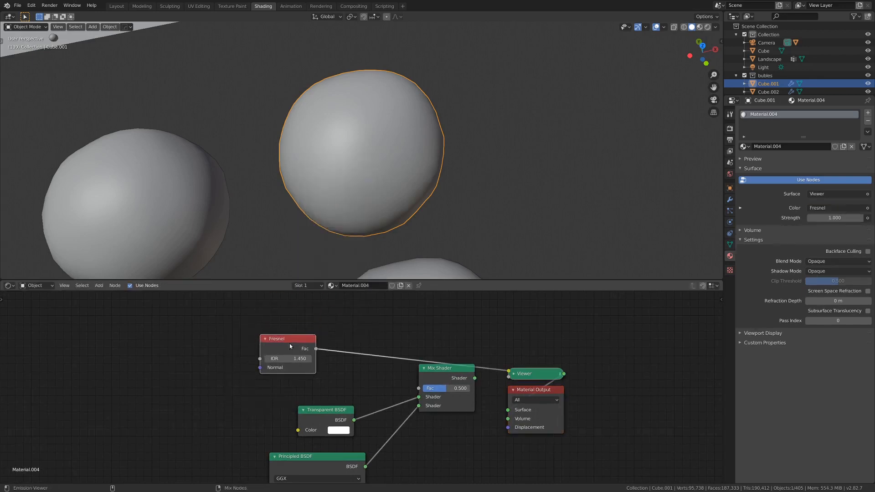
Examine the Fresnel falloff around the bubble's edge from several angles in rendered shading.
{"action": "key", "text": "z"}
{"action": "key", "text": "8"}
{"action": "scroll", "coordinate": [452, 134], "scroll_direction": "up", "scroll_amount": 2}
{"action": "mouse_move", "coordinate": [452, 134]}
{"action": "middle_mouse_down"}
{"action": "mouse_move", "coordinate": [473, 135]}
{"action": "mouse_move", "coordinate": [446, 154]}
{"action": "middle_mouse_up"}
{"action": "scroll", "coordinate": [446, 154], "scroll_direction": "up", "scroll_amount": 1}
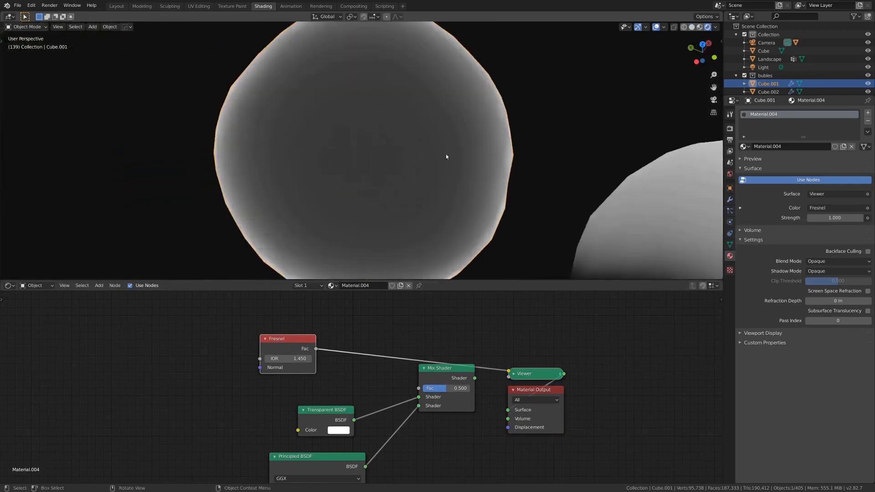
{"action": "scroll", "coordinate": [353, 149], "scroll_direction": "down", "scroll_amount": 1}
{"action": "scroll", "coordinate": [353, 150], "scroll_direction": "down", "scroll_amount": 1}
{"action": "middle_click_drag", "start_coordinate": [353, 149], "coordinate": [437, 122]}
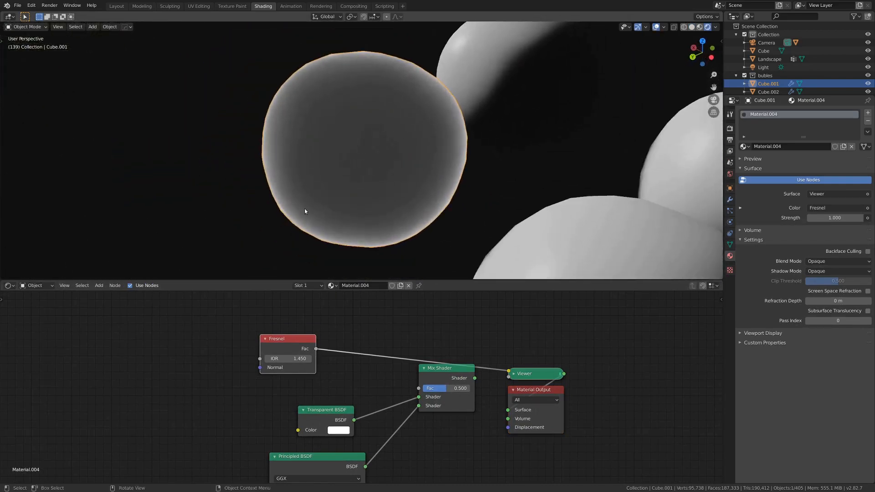
{"action": "middle_click_drag", "start_coordinate": [267, 183], "coordinate": [351, 204]}
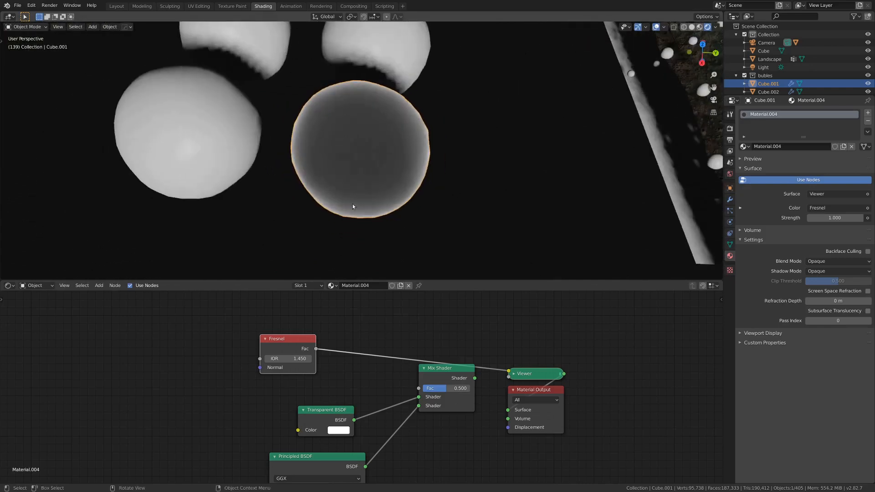
Drive the Mix Shader's factor with the Fresnel node and output the Mix Shader to the material surface again.
{"action": "left_click_drag", "start_coordinate": [411, 398], "coordinate": [419, 388]}
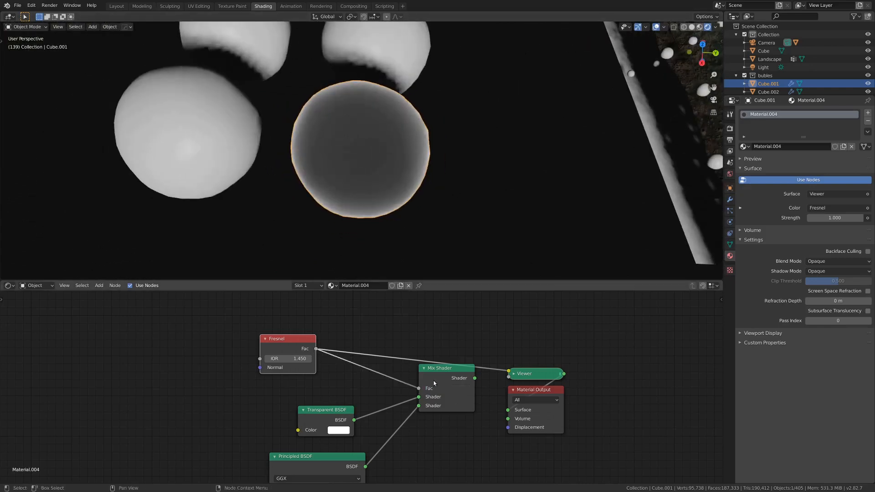
{"action": "left_click", "coordinate": [448, 377], "text": "ctrl+shift"}
{"action": "scroll", "coordinate": [254, 161], "scroll_direction": "up", "scroll_amount": 1}
{"action": "middle_click_drag", "start_coordinate": [364, 160], "coordinate": [410, 171]}
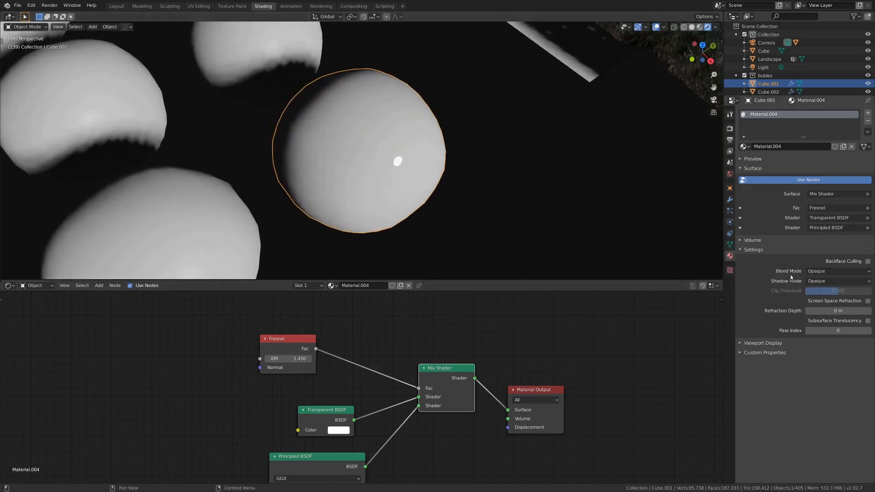
Set the bubble material's blend mode to Alpha Blend and turn off Show Backface.
{"action": "left_click", "coordinate": [827, 272]}
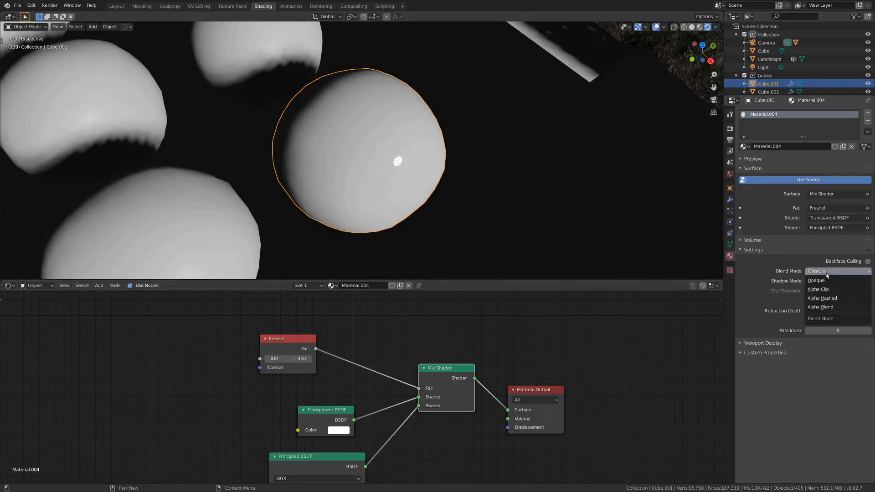
{"action": "left_click", "coordinate": [837, 307]}
{"action": "middle_click_drag", "start_coordinate": [552, 195], "coordinate": [538, 174]}
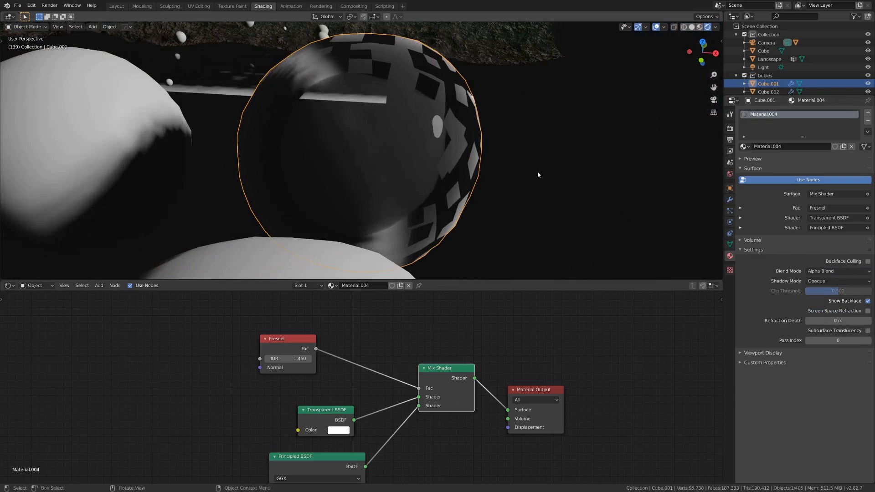
{"action": "left_click", "coordinate": [869, 301]}
{"action": "middle_click_drag", "start_coordinate": [501, 200], "coordinate": [422, 175]}
{"action": "key", "text": "alt+a"}
{"action": "scroll", "coordinate": [433, 179], "scroll_direction": "down", "scroll_amount": 5}
{"action": "scroll", "coordinate": [422, 175], "scroll_direction": "up", "scroll_amount": 4}
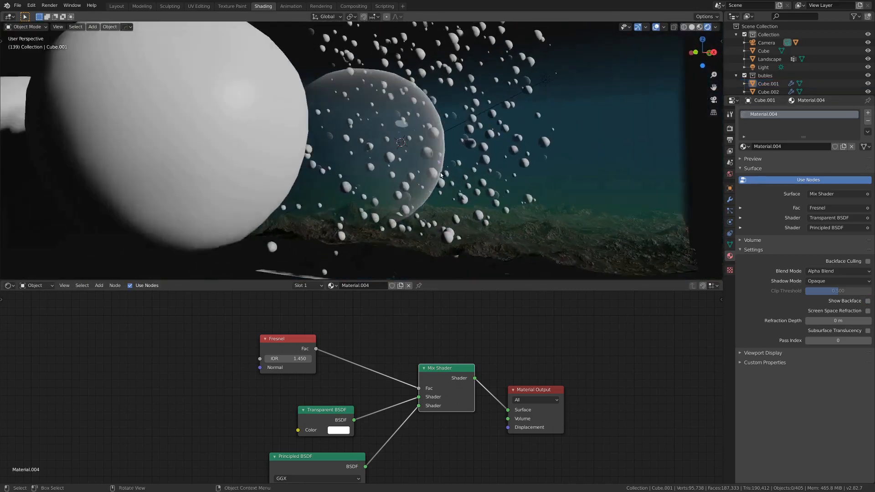
Lower the Fresnel node's IOR to 1.050.
{"action": "scroll", "coordinate": [263, 353], "scroll_direction": "up", "scroll_amount": 2}
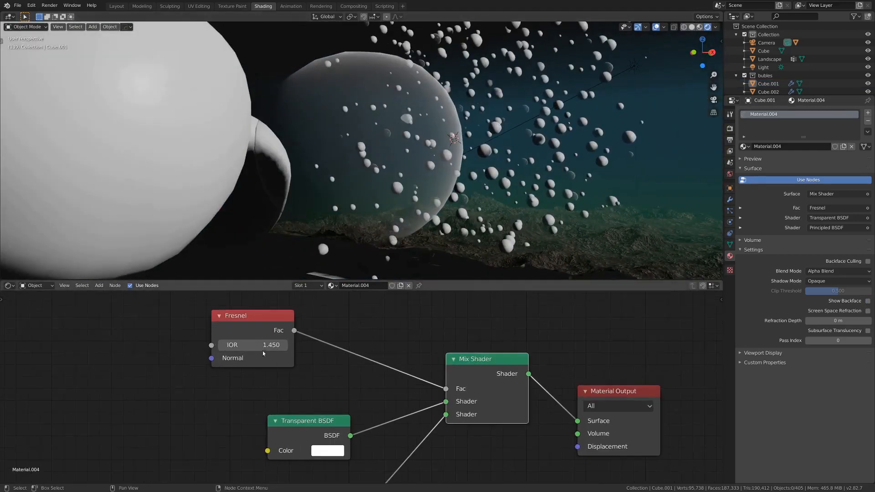
{"action": "left_click", "coordinate": [222, 345]}
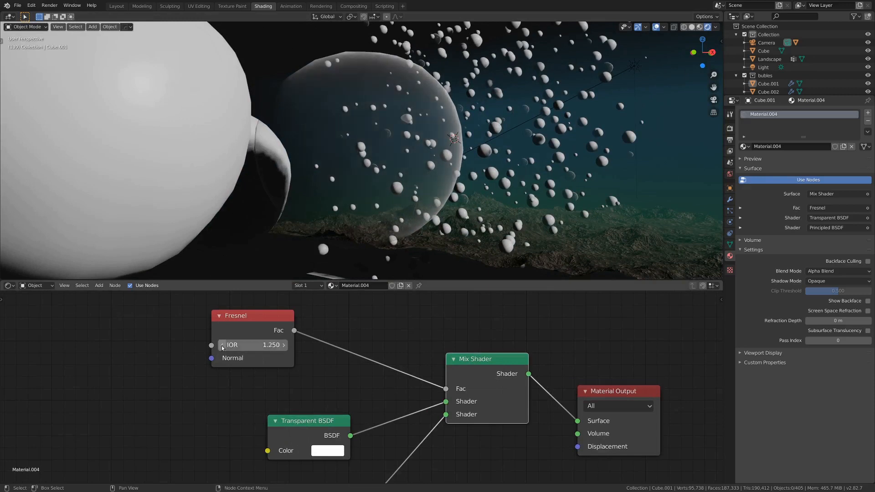
{"action": "left_click", "coordinate": [222, 345]}
{"action": "left_click", "coordinate": [222, 345]}
Select all eight source bubbles with Cube.001 active and link its material to the others.
{"action": "mouse_move", "coordinate": [410, 146]}
{"action": "middle_mouse_down"}
{"action": "mouse_move", "coordinate": [374, 152]}
{"action": "mouse_move", "coordinate": [407, 131]}
{"action": "mouse_move", "coordinate": [371, 170]}
{"action": "mouse_move", "coordinate": [390, 189]}
{"action": "mouse_move", "coordinate": [393, 211]}
{"action": "mouse_move", "coordinate": [412, 219]}
{"action": "middle_mouse_up"}
{"action": "key", "text": "z"}
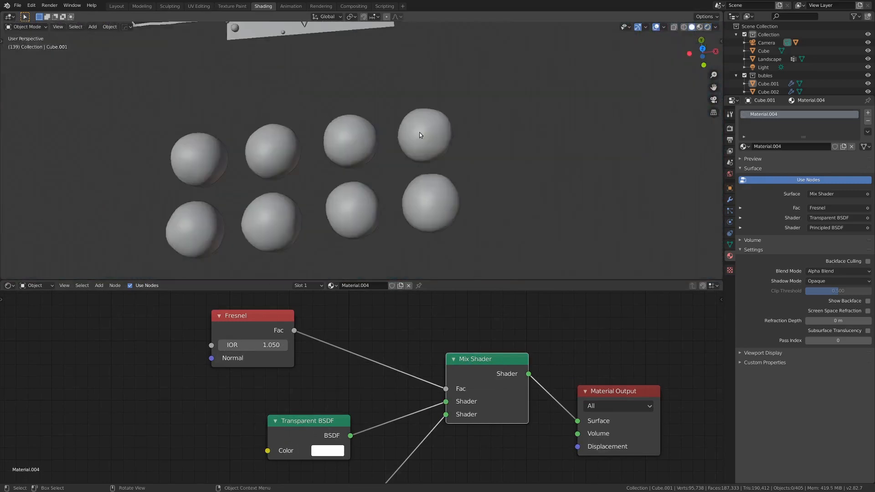
{"action": "left_click", "coordinate": [419, 132]}
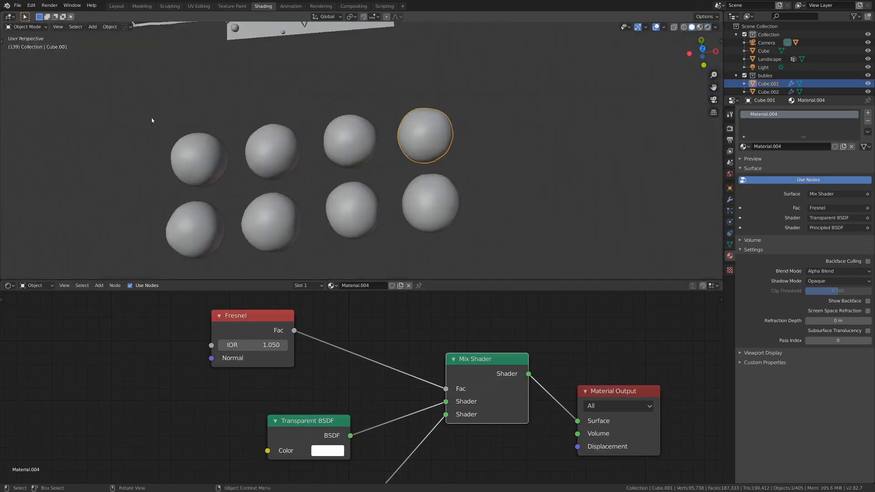
{"action": "left_click_drag", "start_coordinate": [144, 100], "coordinate": [496, 269]}
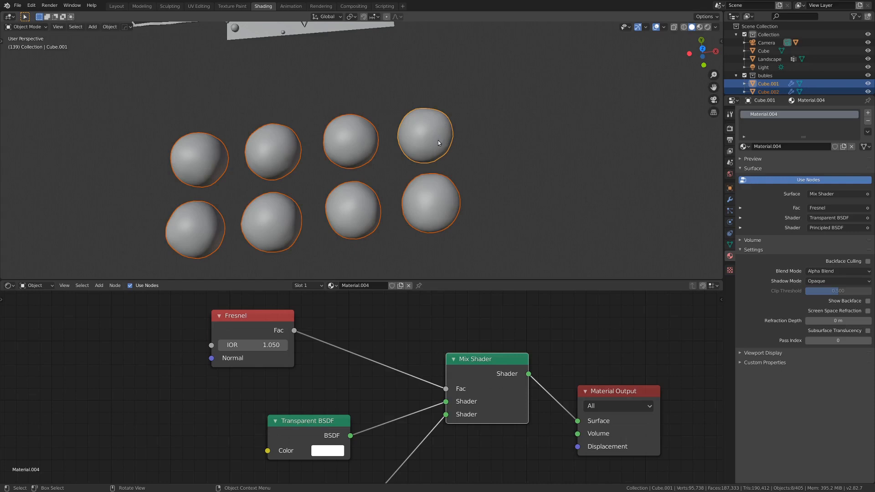
{"action": "key", "text": "ctrl+l"}
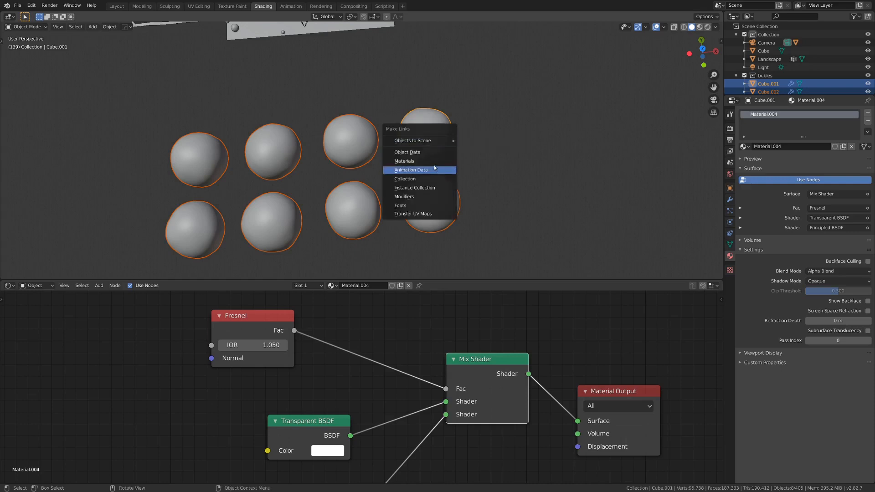
{"action": "left_click", "coordinate": [436, 163]}
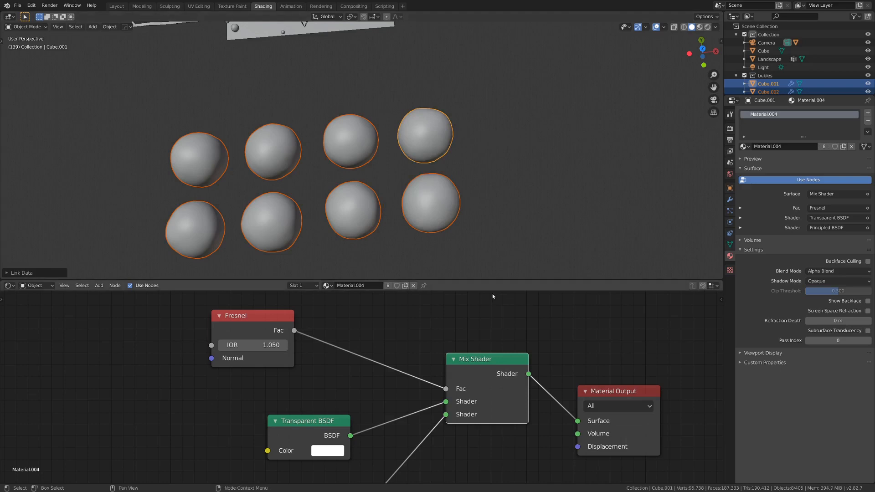
Deselect the bubbles and check the transparent bubbles through the camera in rendered shading.
{"action": "key", "text": "z"}
{"action": "left_click", "coordinate": [401, 174]}
{"action": "left_click", "coordinate": [403, 175]}
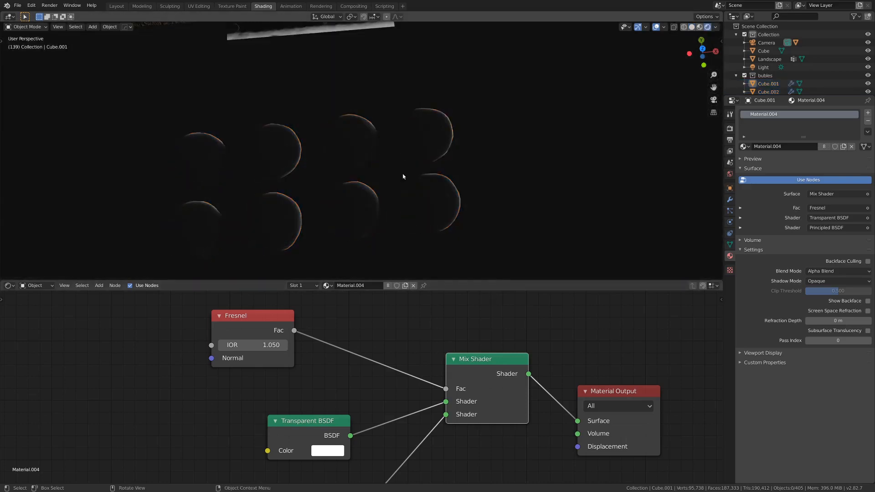
{"action": "middle_click_drag", "start_coordinate": [404, 178], "coordinate": [448, 133]}
{"action": "key", "text": "KP_0"}
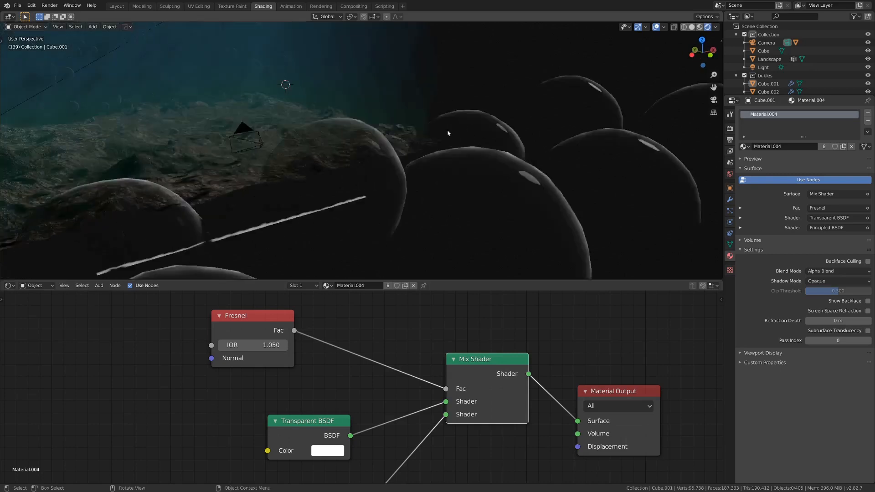
{"action": "scroll", "coordinate": [430, 130], "scroll_direction": "up", "scroll_amount": 2}
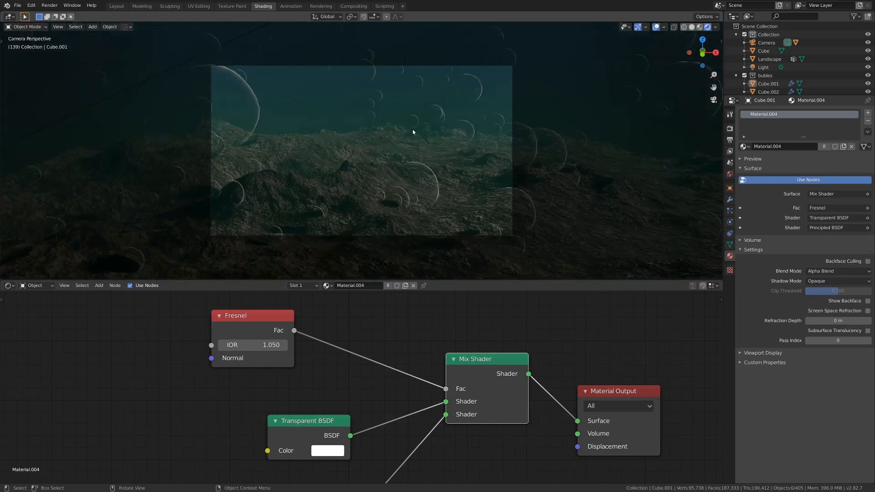
Play the animation with the camera selected and check the rising bubbles through the camera and from around the volume cube.
{"action": "left_click", "coordinate": [510, 67]}
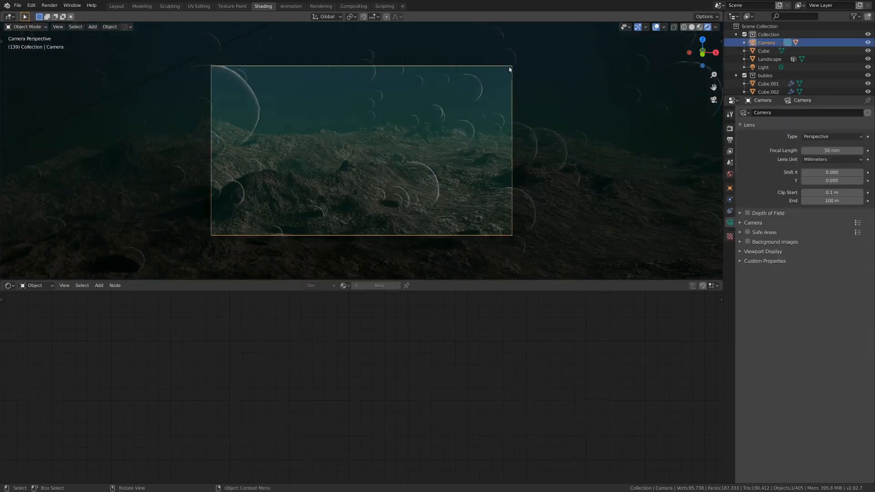
{"action": "key", "text": "space"}
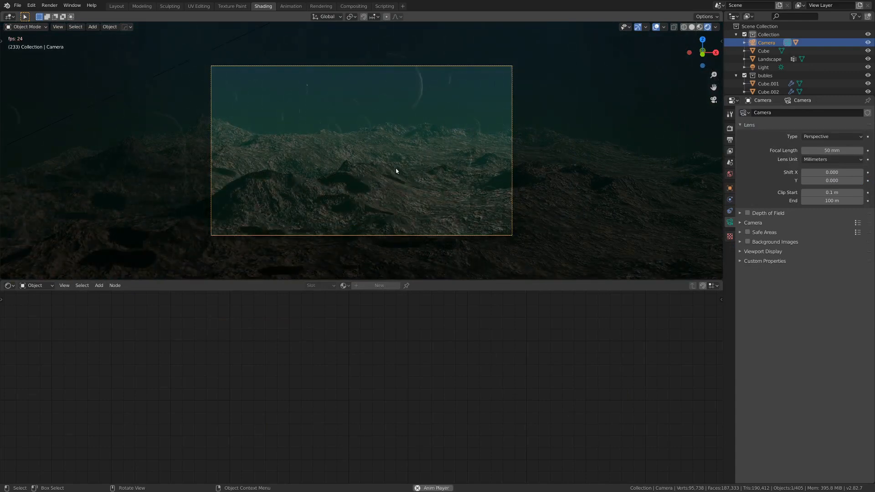
{"action": "mouse_move", "coordinate": [421, 169]}
{"action": "middle_mouse_down"}
{"action": "mouse_move", "coordinate": [451, 170]}
{"action": "mouse_move", "coordinate": [405, 154]}
{"action": "mouse_move", "coordinate": [472, 147]}
{"action": "mouse_move", "coordinate": [422, 141]}
{"action": "mouse_move", "coordinate": [277, 170]}
{"action": "mouse_move", "coordinate": [414, 170]}
{"action": "mouse_move", "coordinate": [357, 172]}
{"action": "middle_mouse_up"}
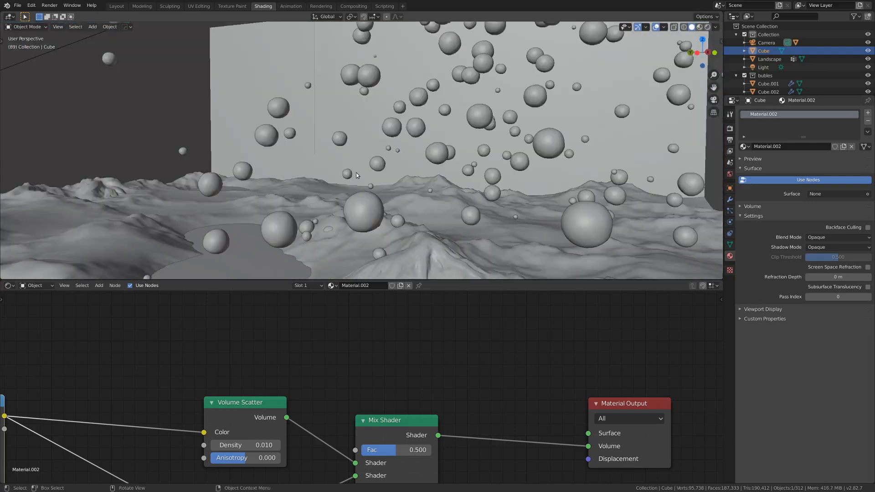
{"action": "key", "text": "z"}
{"action": "mouse_move", "coordinate": [462, 120]}
{"action": "middle_mouse_down"}
{"action": "mouse_move", "coordinate": [460, 128]}
{"action": "mouse_move", "coordinate": [316, 167]}
{"action": "middle_mouse_up"}
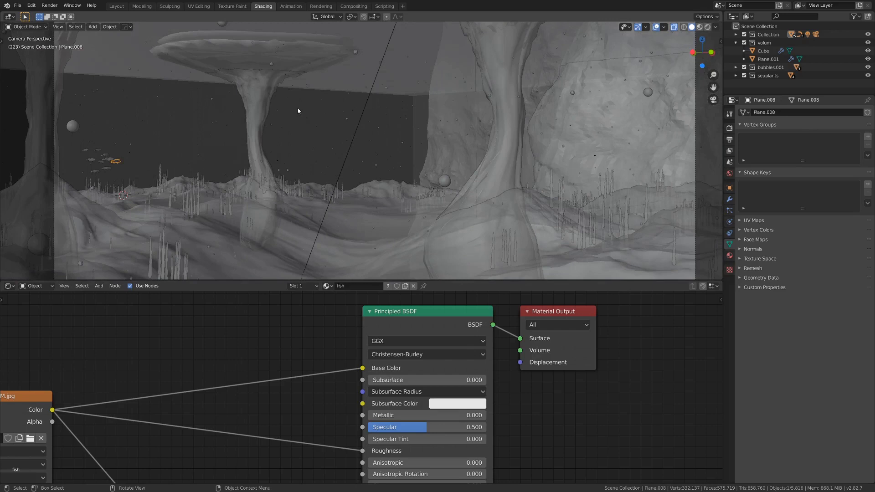
Frame the selected lead fish in the finished underwater scene and examine the school in rendered shading.
{"action": "key", "text": "KP_Decimal"}
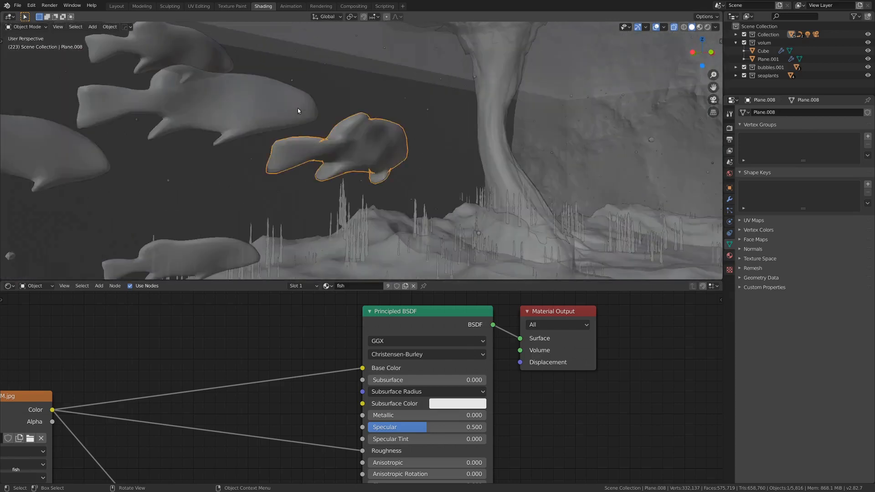
{"action": "mouse_move", "coordinate": [339, 175]}
{"action": "middle_mouse_down"}
{"action": "mouse_move", "coordinate": [272, 177]}
{"action": "mouse_move", "coordinate": [303, 181]}
{"action": "middle_mouse_up"}
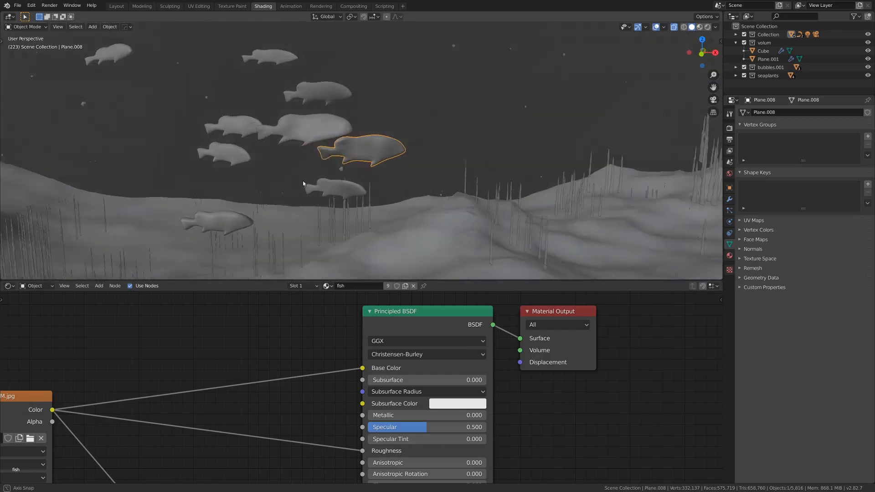
{"action": "key", "text": "z"}
{"action": "scroll", "coordinate": [361, 133], "scroll_direction": "down", "scroll_amount": 5}
{"action": "middle_click_drag", "start_coordinate": [361, 135], "coordinate": [380, 136]}
{"action": "scroll", "coordinate": [379, 136], "scroll_direction": "up", "scroll_amount": 3}
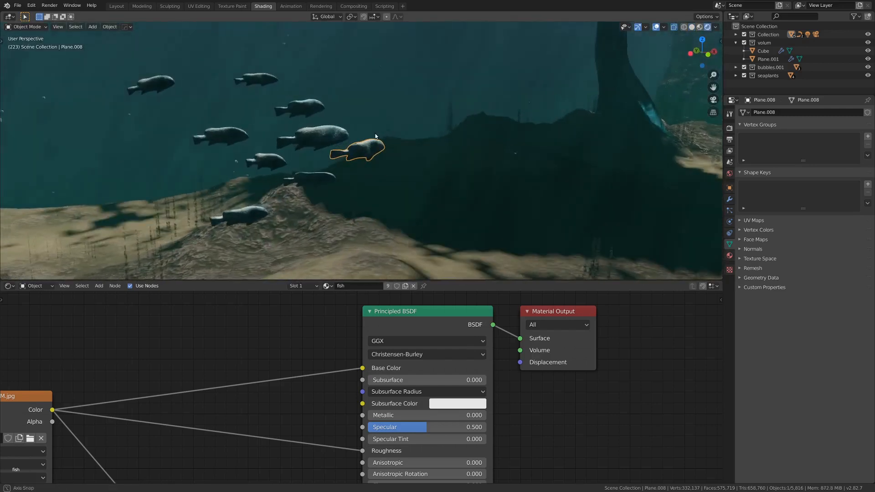
Try to move the lead fish together with its school, and inspect the fish from other angles.
{"action": "key", "text": "g"}
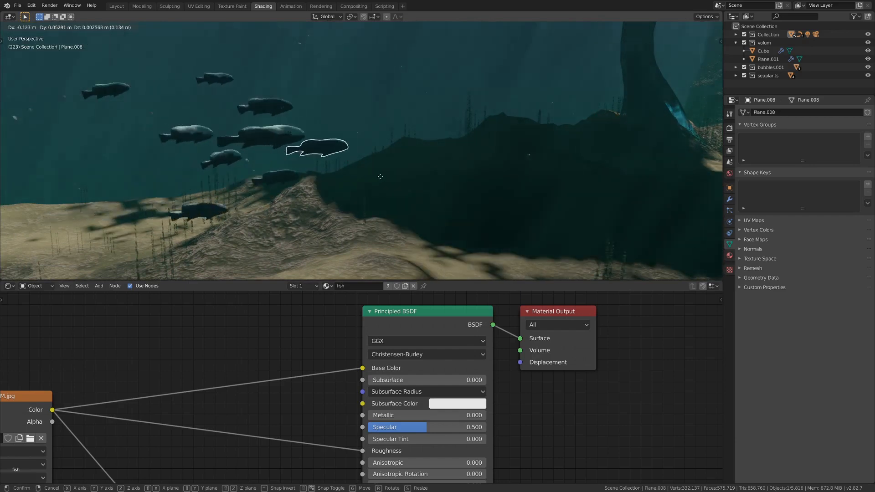
{"action": "left_click", "coordinate": [406, 181]}
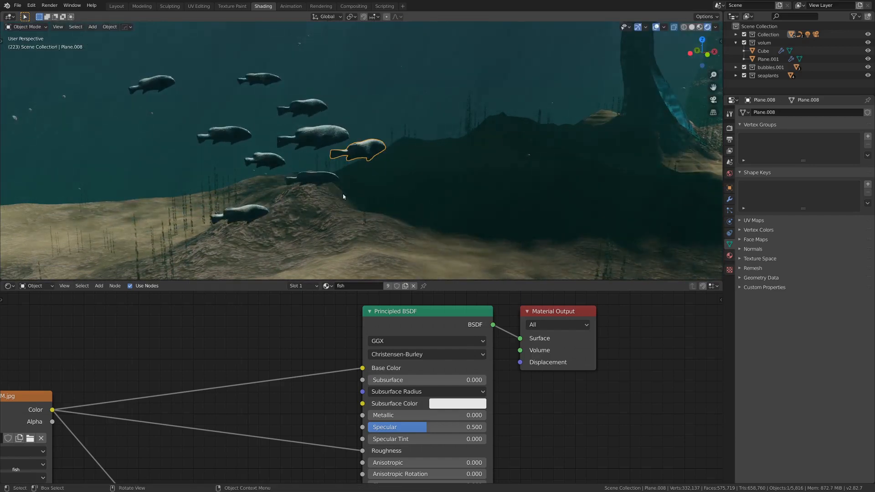
{"action": "middle_click_drag", "start_coordinate": [356, 190], "coordinate": [496, 185]}
{"action": "scroll", "coordinate": [321, 182], "scroll_direction": "up", "scroll_amount": 6}
{"action": "middle_click_drag", "start_coordinate": [320, 182], "coordinate": [348, 172]}
{"action": "scroll", "coordinate": [433, 173], "scroll_direction": "down", "scroll_amount": 10}
Move the selected lead fish and its school forward above the seabed ridge in solid shading.
{"action": "key", "text": "g"}
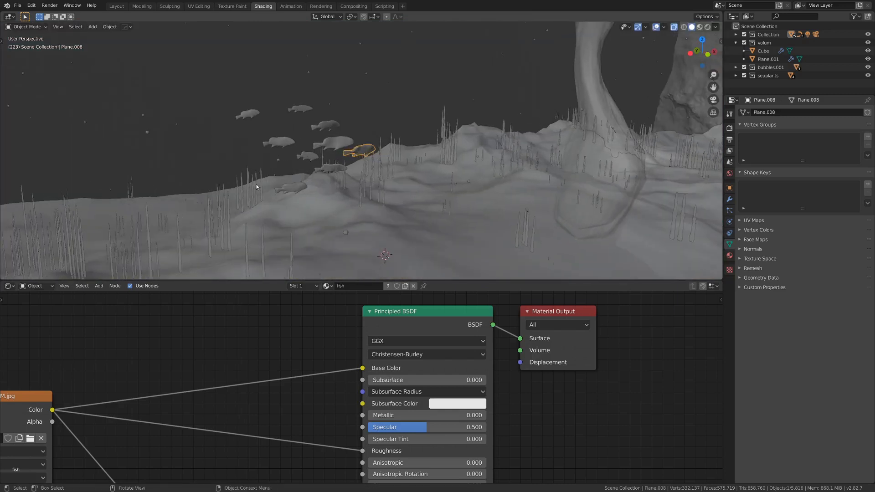
{"action": "key", "text": "g"}
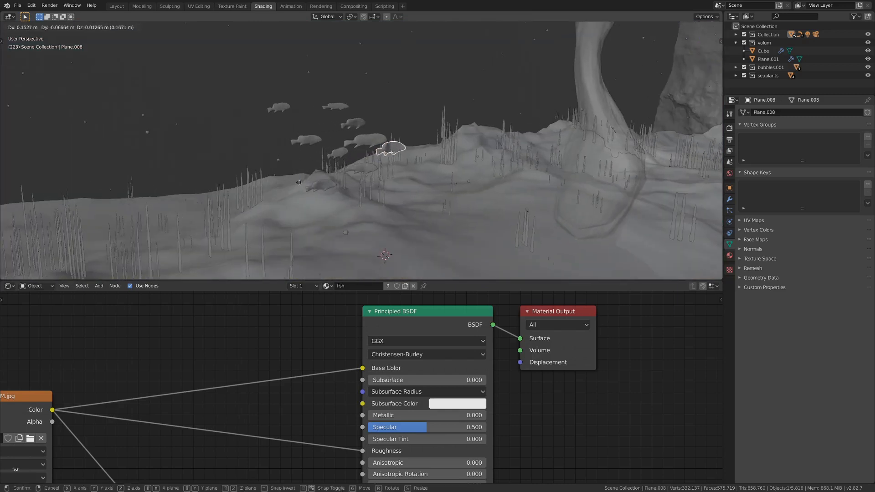